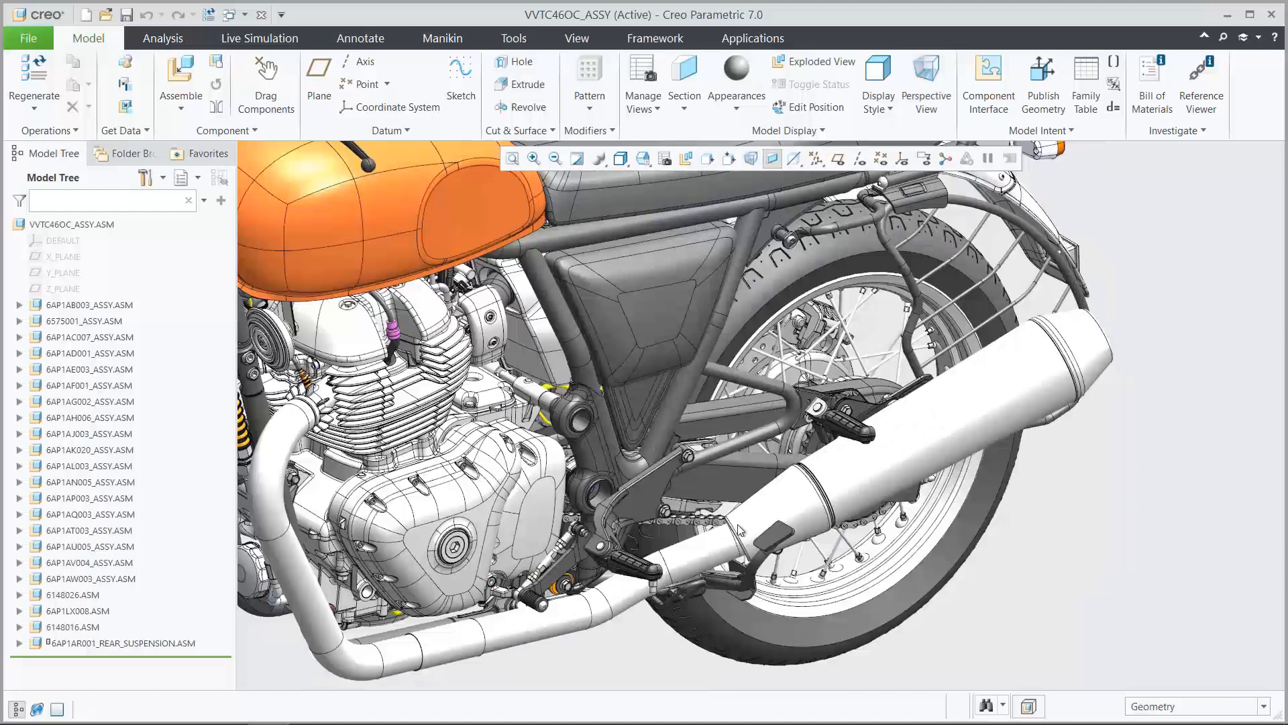
Open the ARM_ASSY.ASM swingarm subassembly on its own from the motorcycle assembly, starting from a swingarm surface's parent list
left_click(739, 490)
left_click(882, 396)
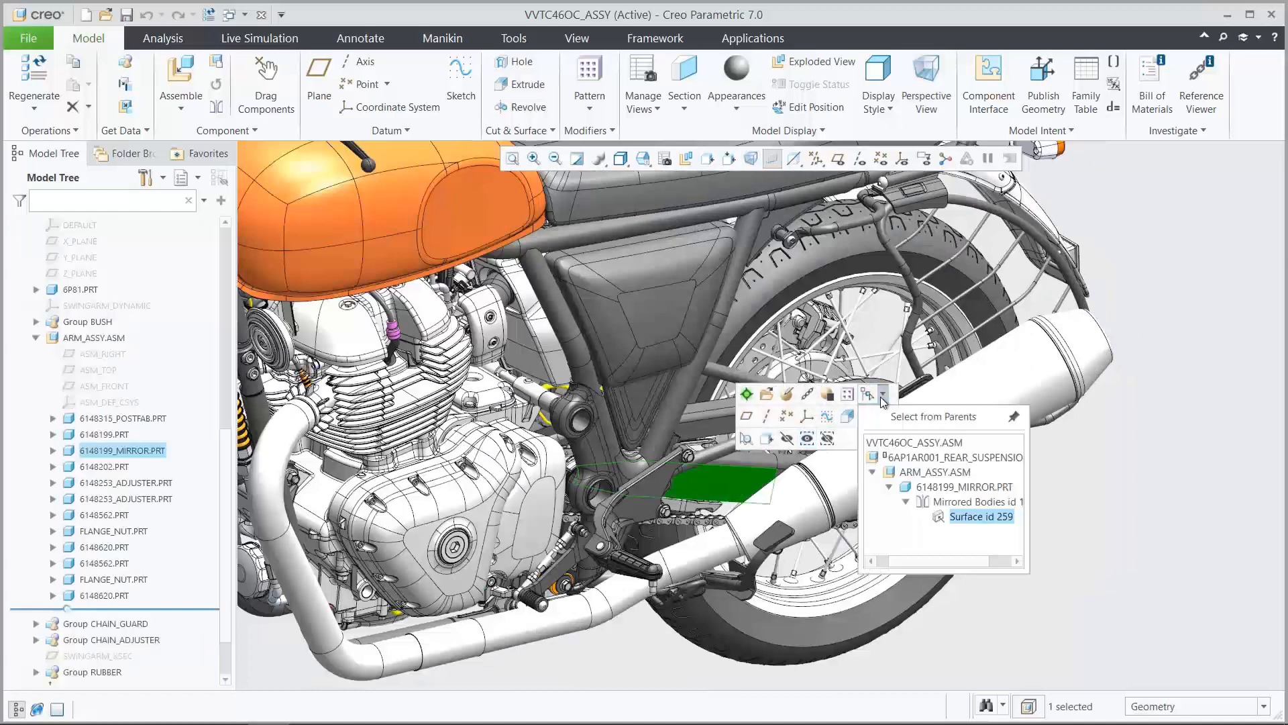
left_click(919, 470)
left_click(933, 423)
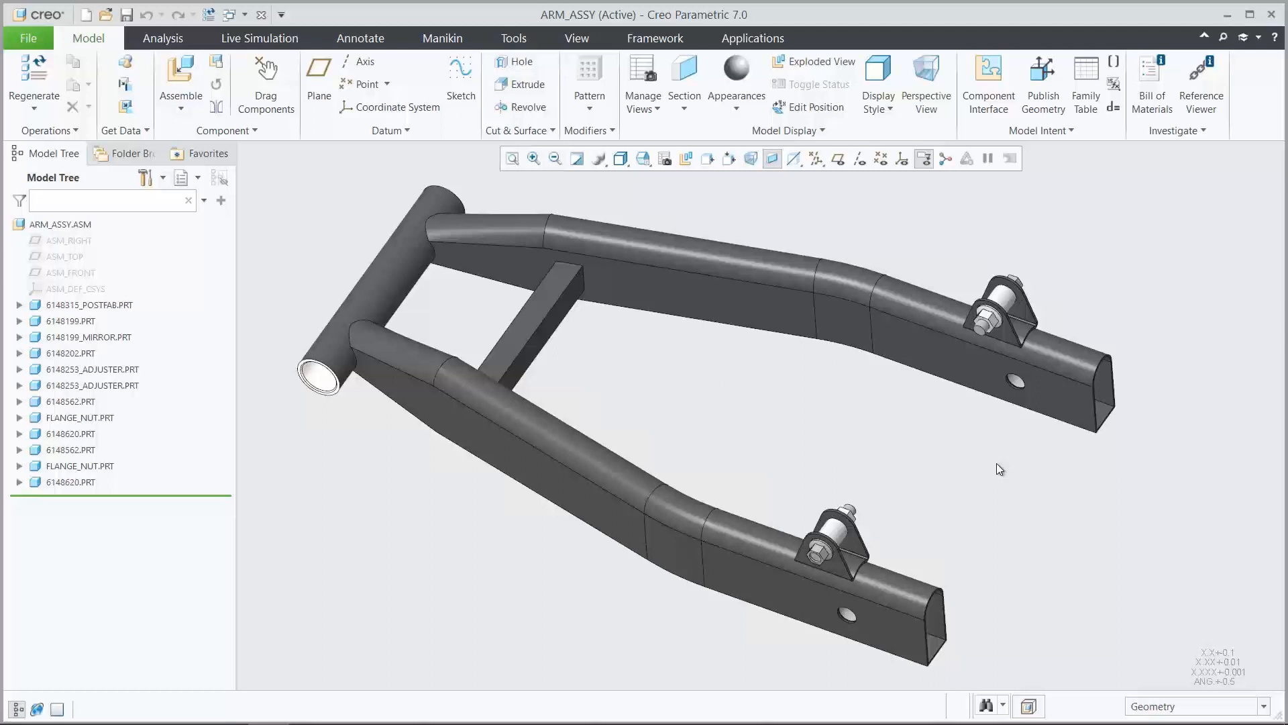
Expand the Structure1 live simulation study and inspect the definition of its Displacement1 constraint
left_click(269, 39)
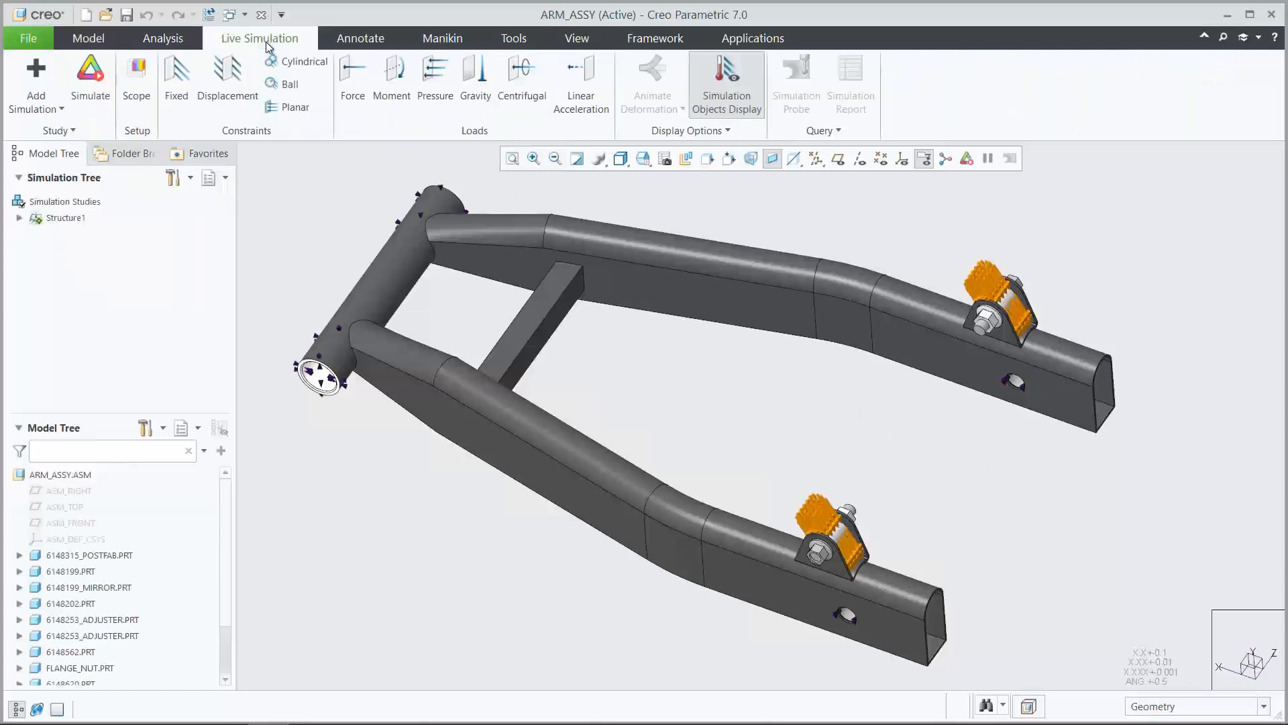
left_click(20, 217)
left_click(36, 234)
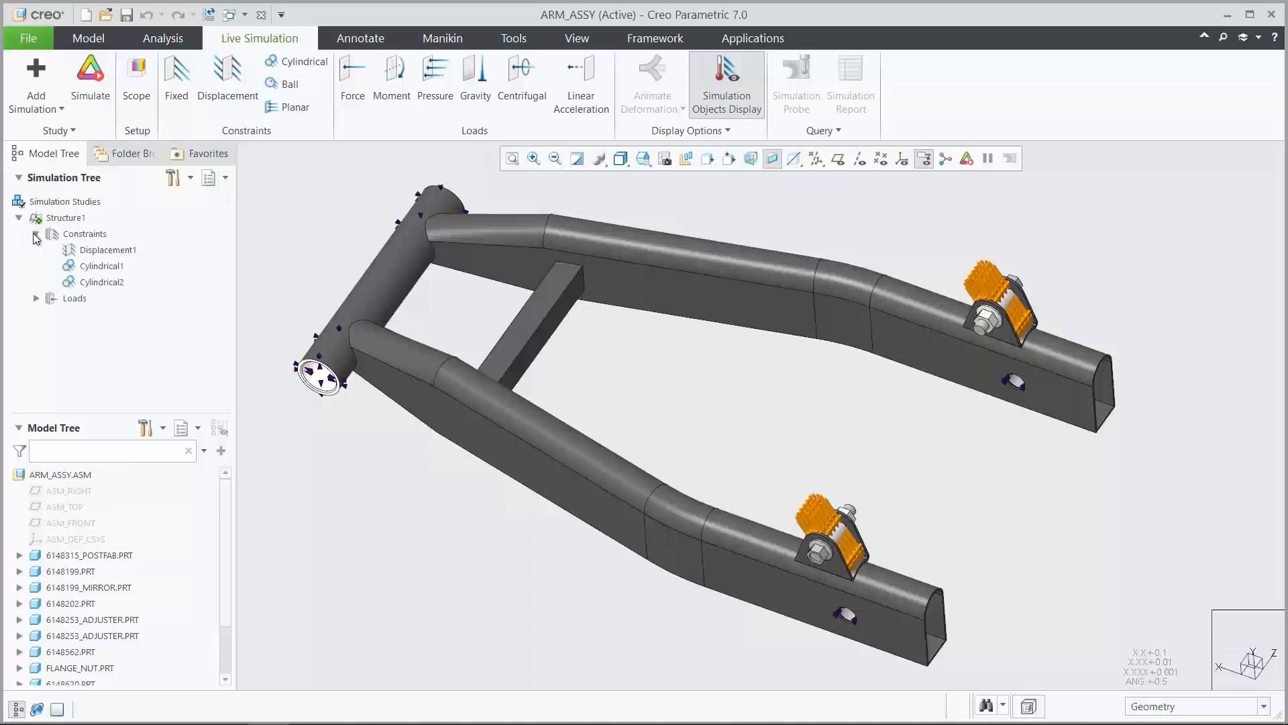
left_click(110, 255)
left_click(124, 188)
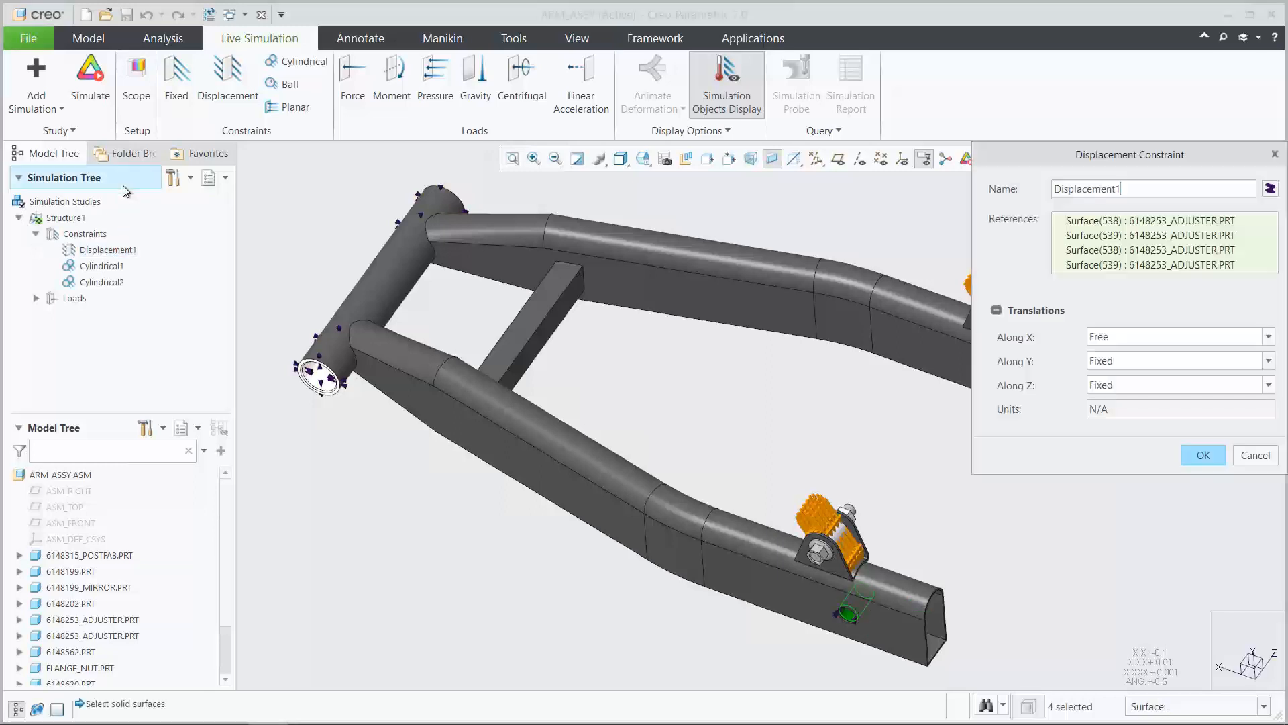
left_click(1146, 183)
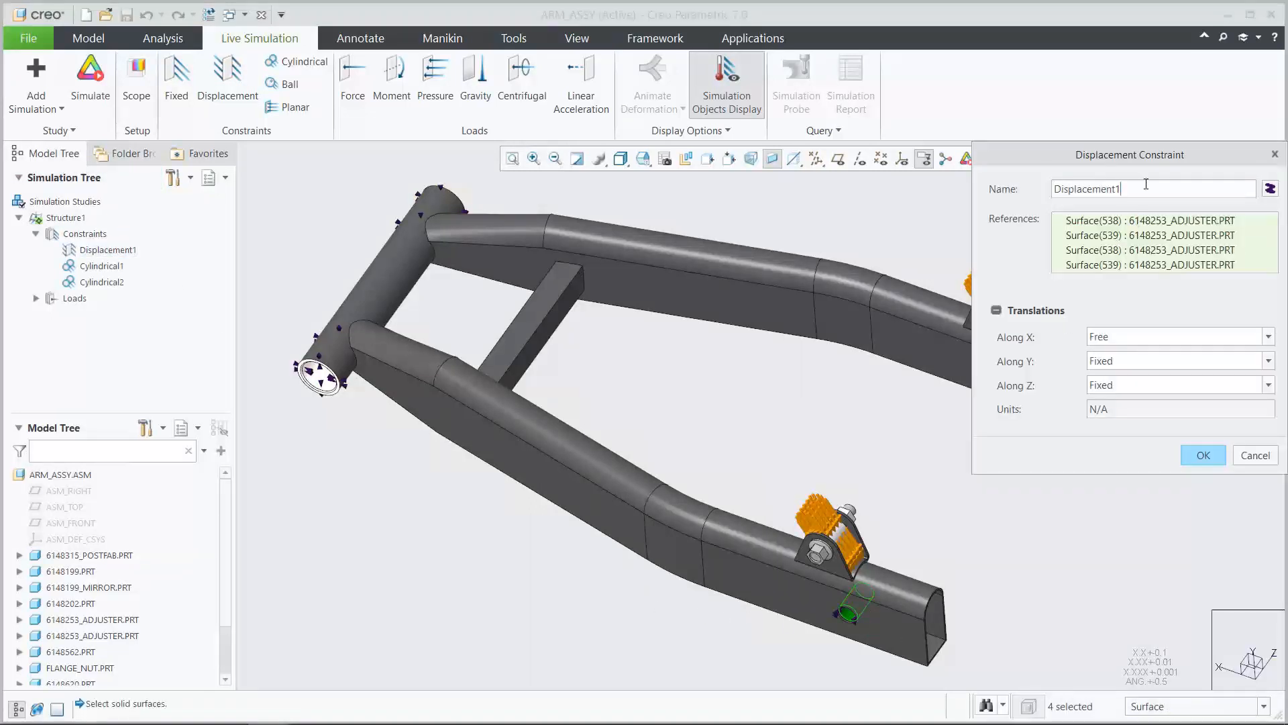
left_click(1201, 455)
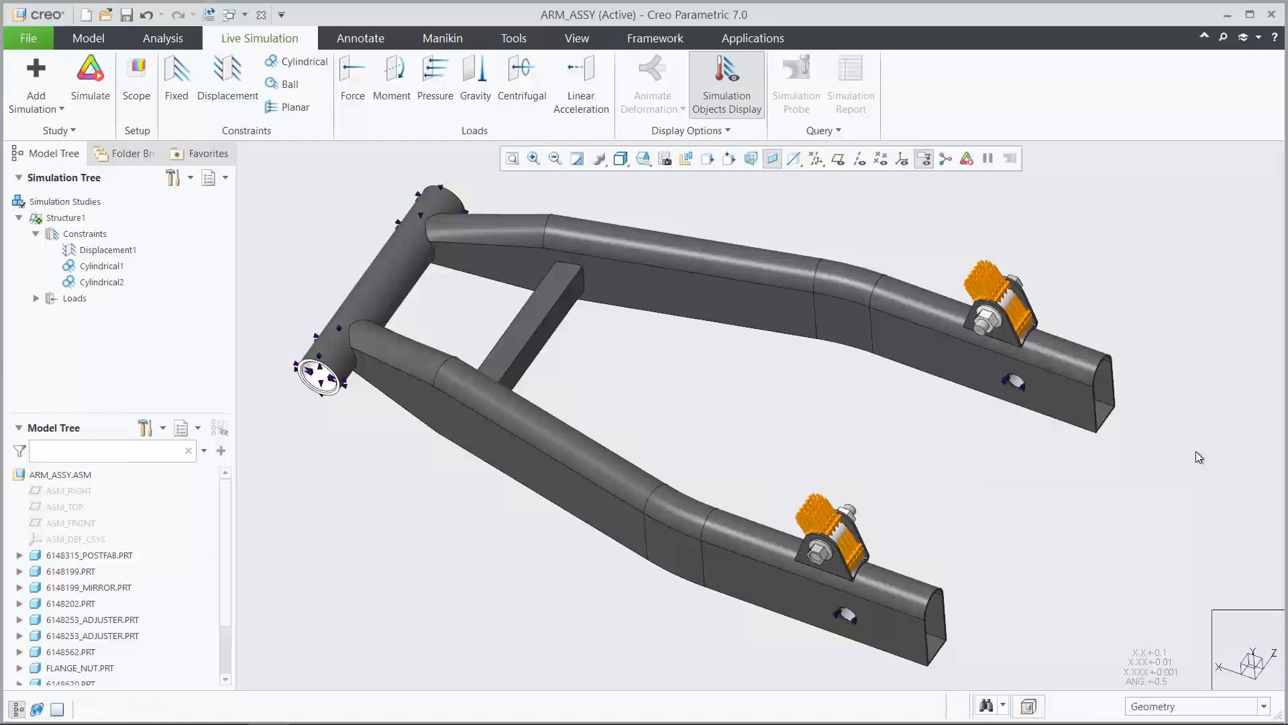
Review the Cylindrical1 constraint's definition and highlight the Cylindrical2 constraint on the swingarm's pivot tube
left_click(108, 267)
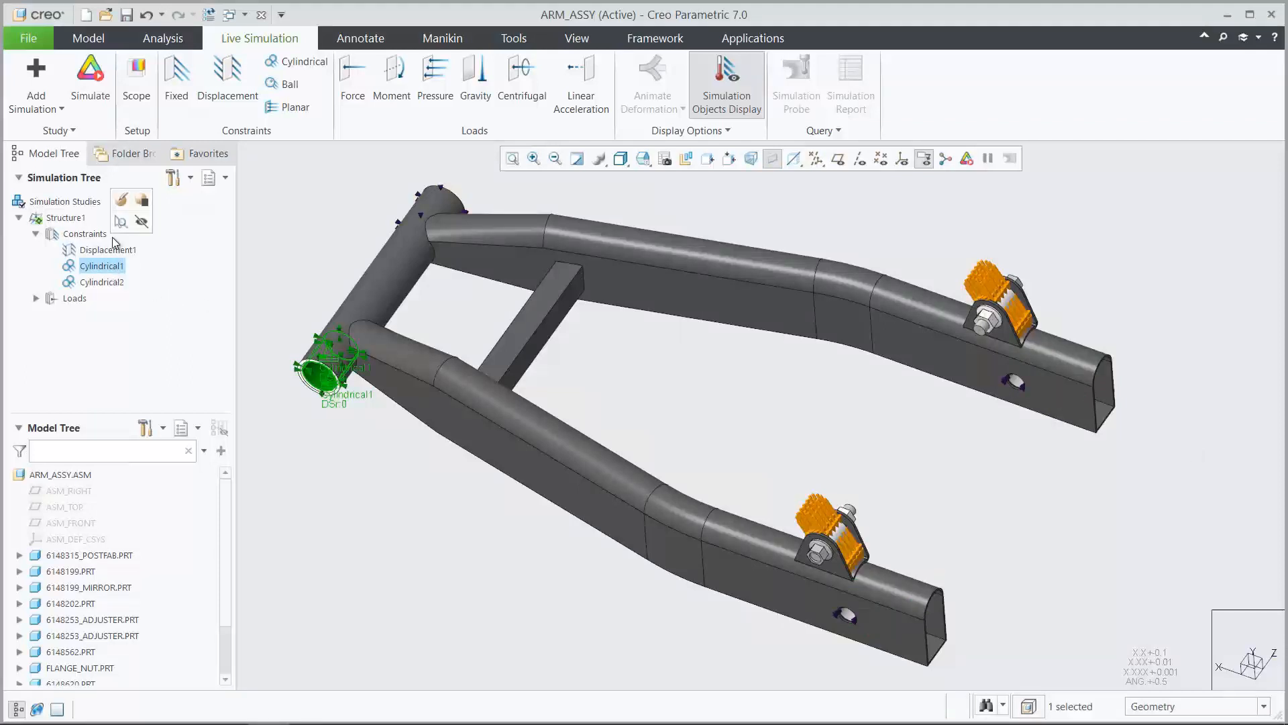
left_click(120, 201)
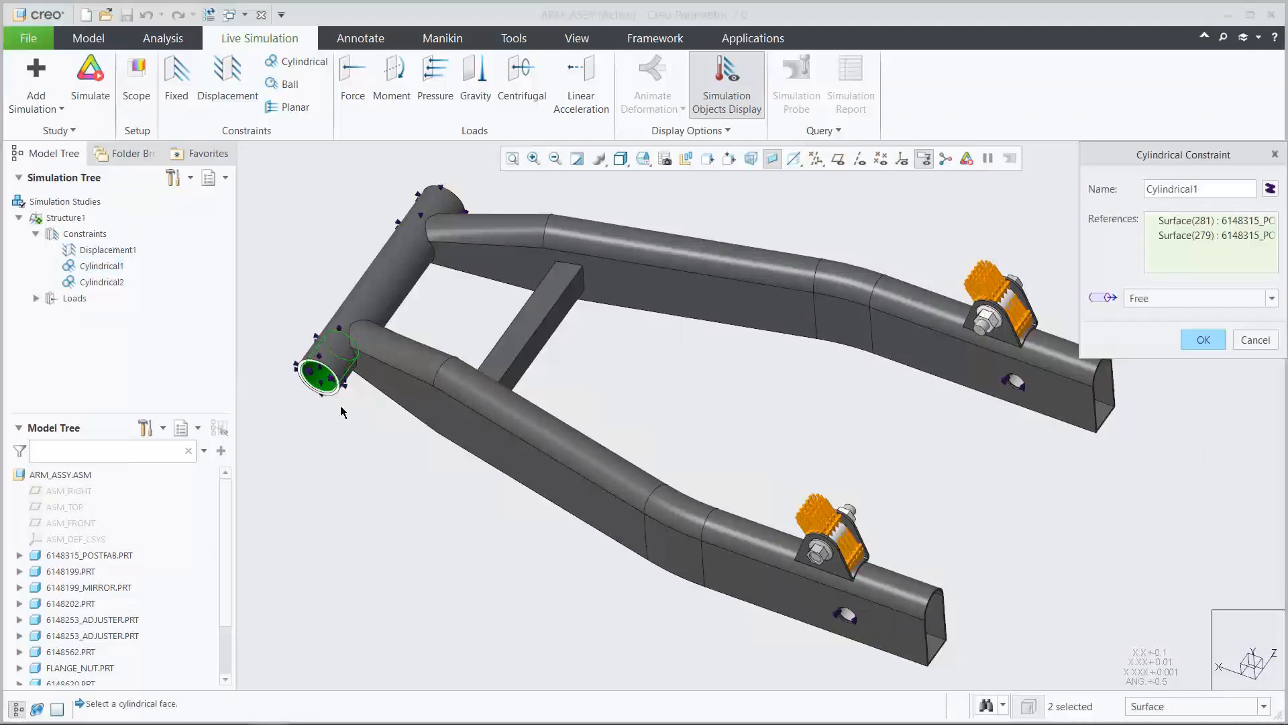
left_click(1199, 343)
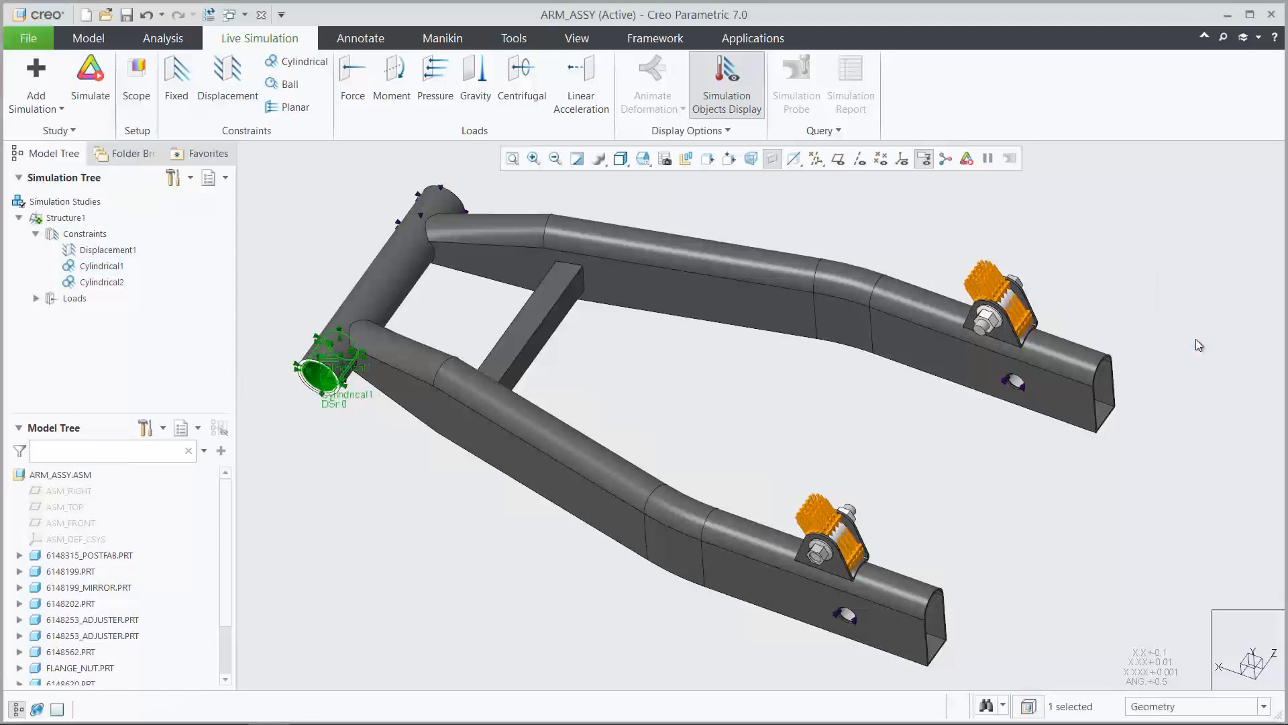
left_click(117, 283)
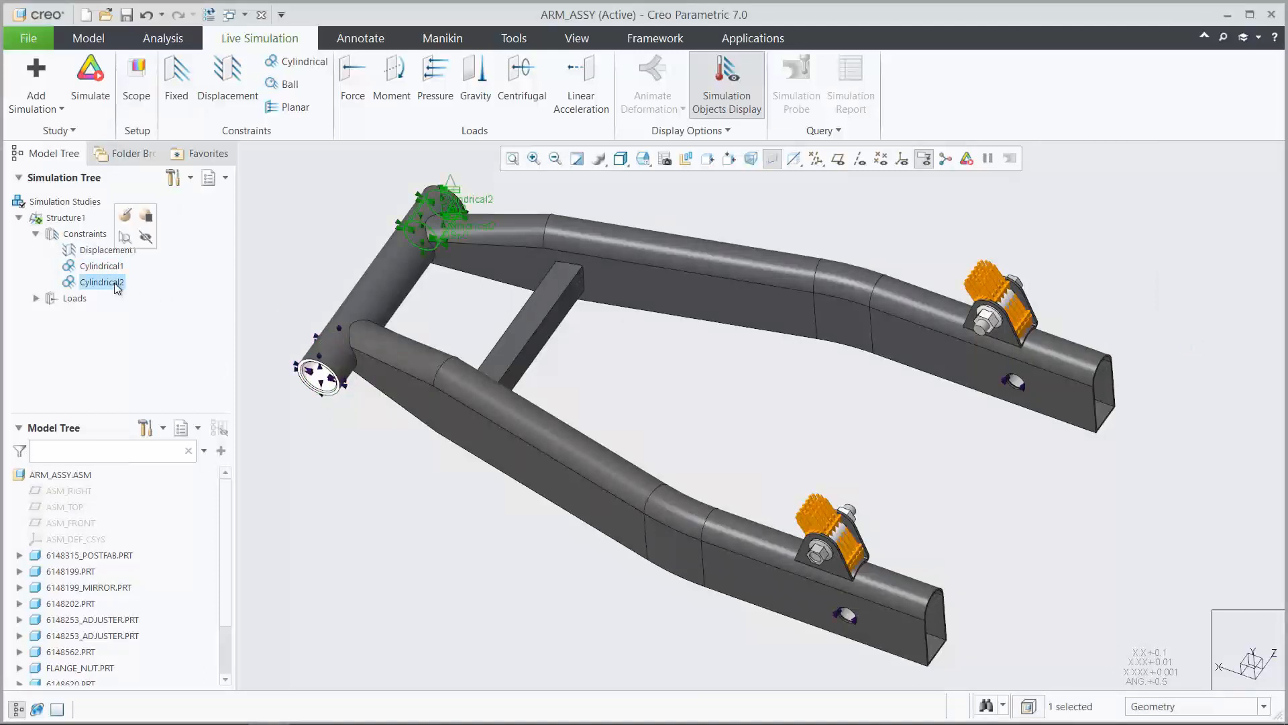
left_click(296, 283)
Review the Force1 load's definition and highlight the Force2 load on the other rear bracket
left_click(36, 298)
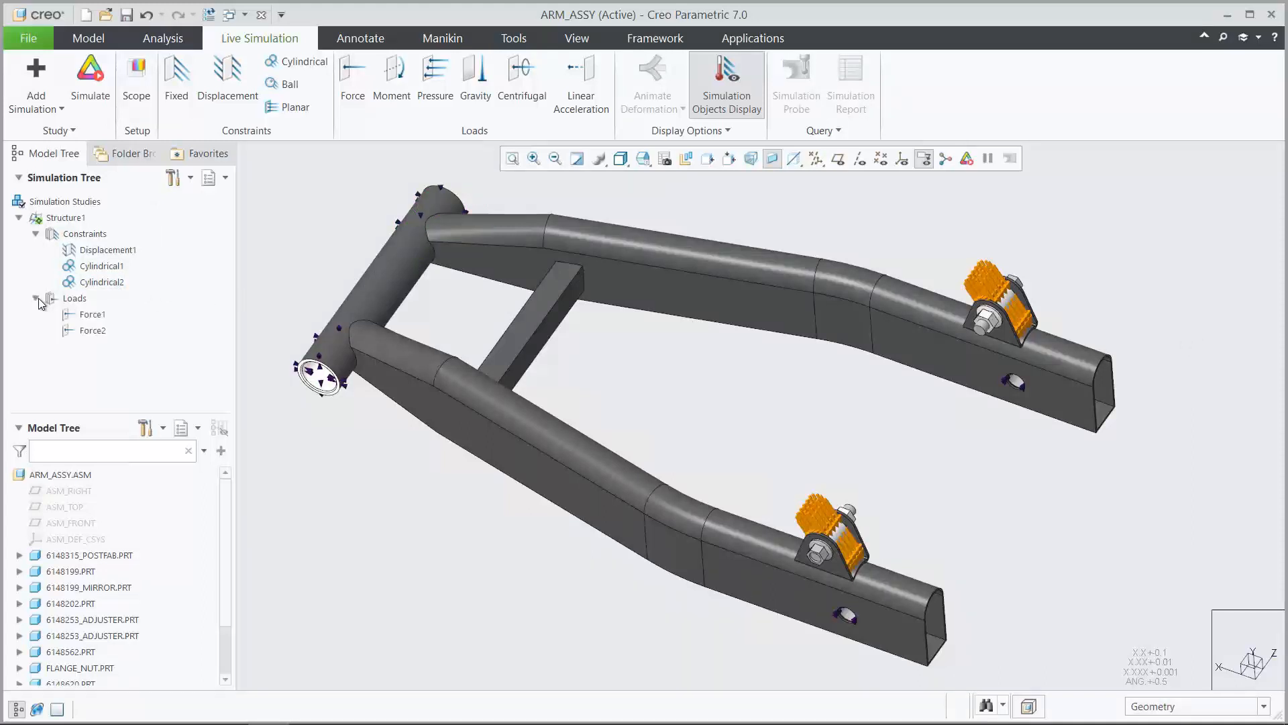
left_click(92, 314)
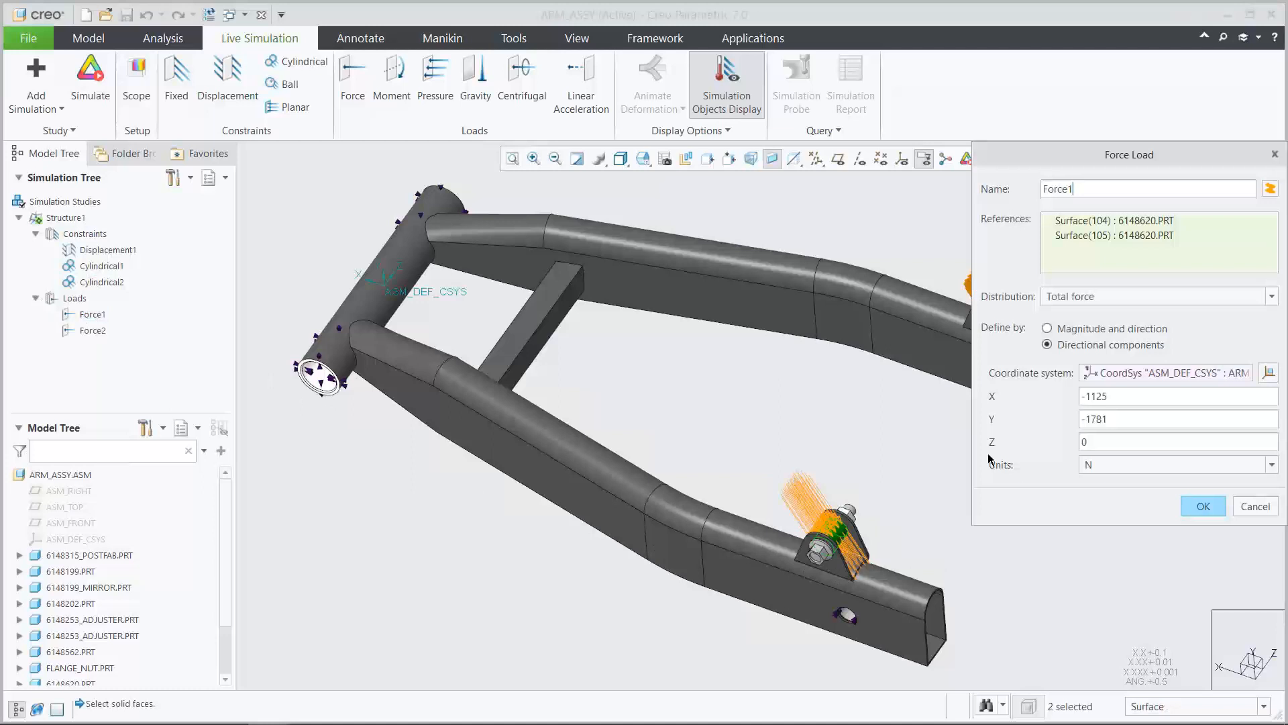
left_click(1201, 507)
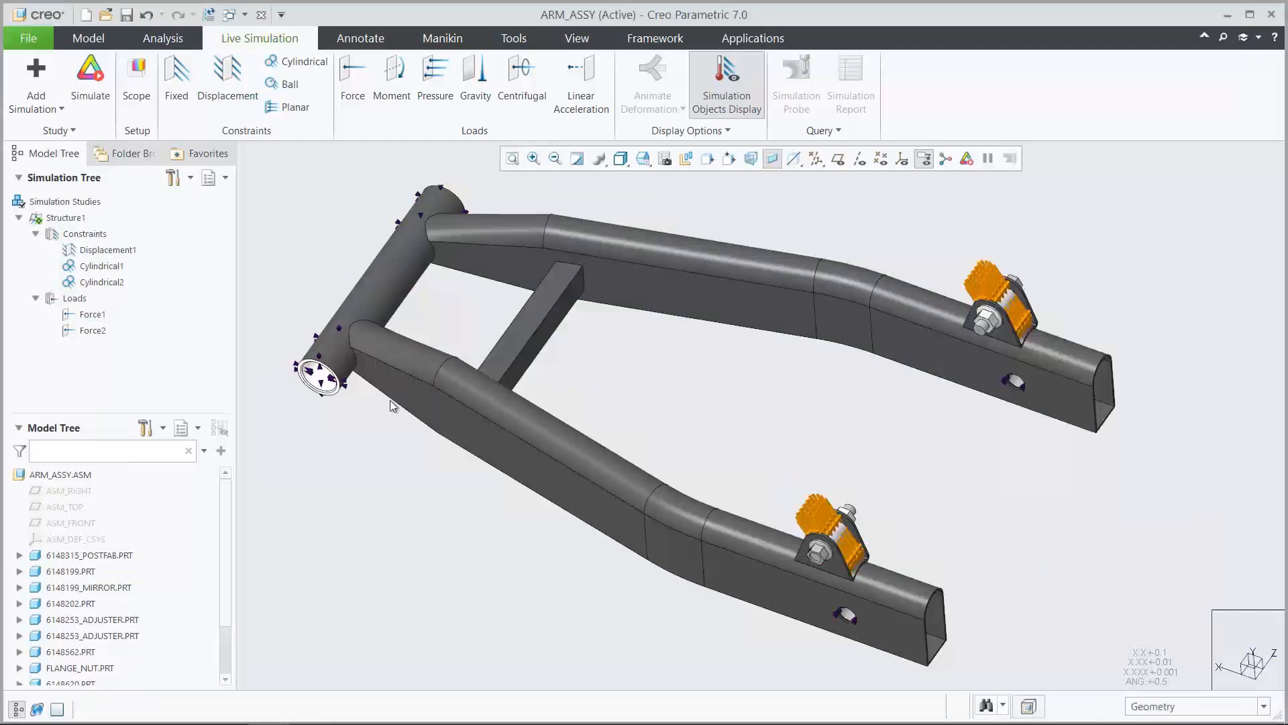
left_click(92, 331)
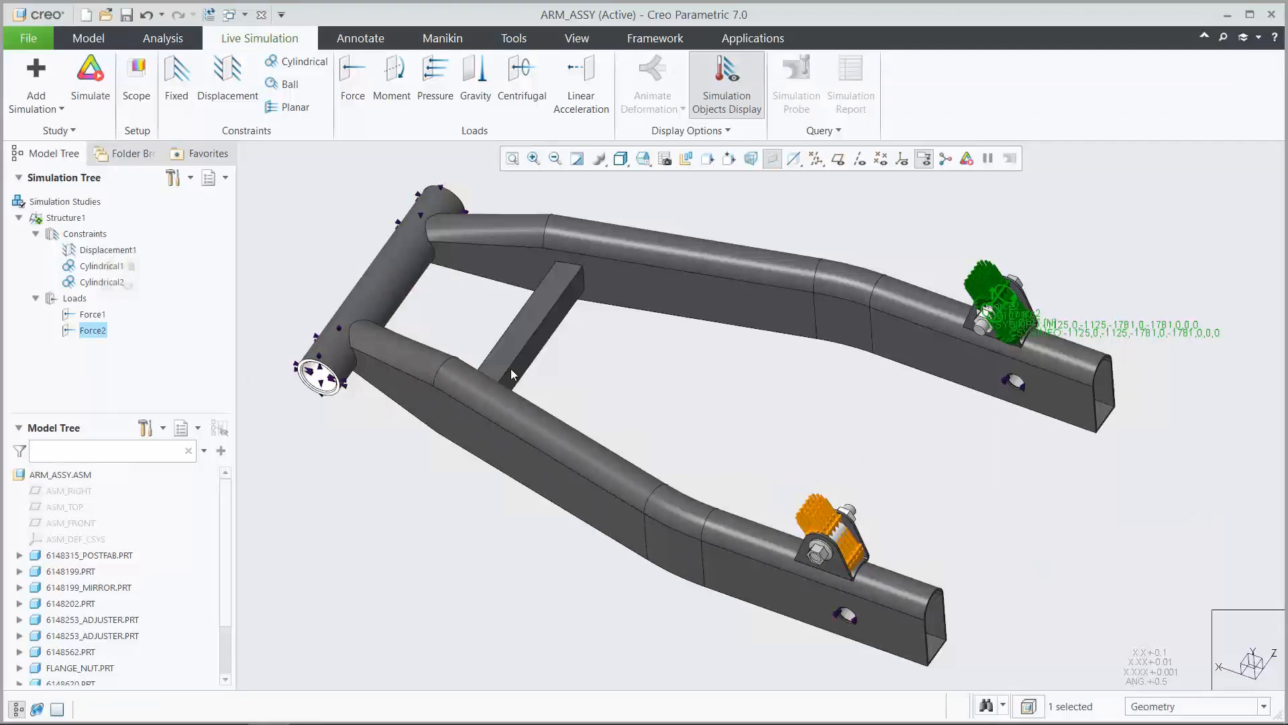
left_click(1007, 446)
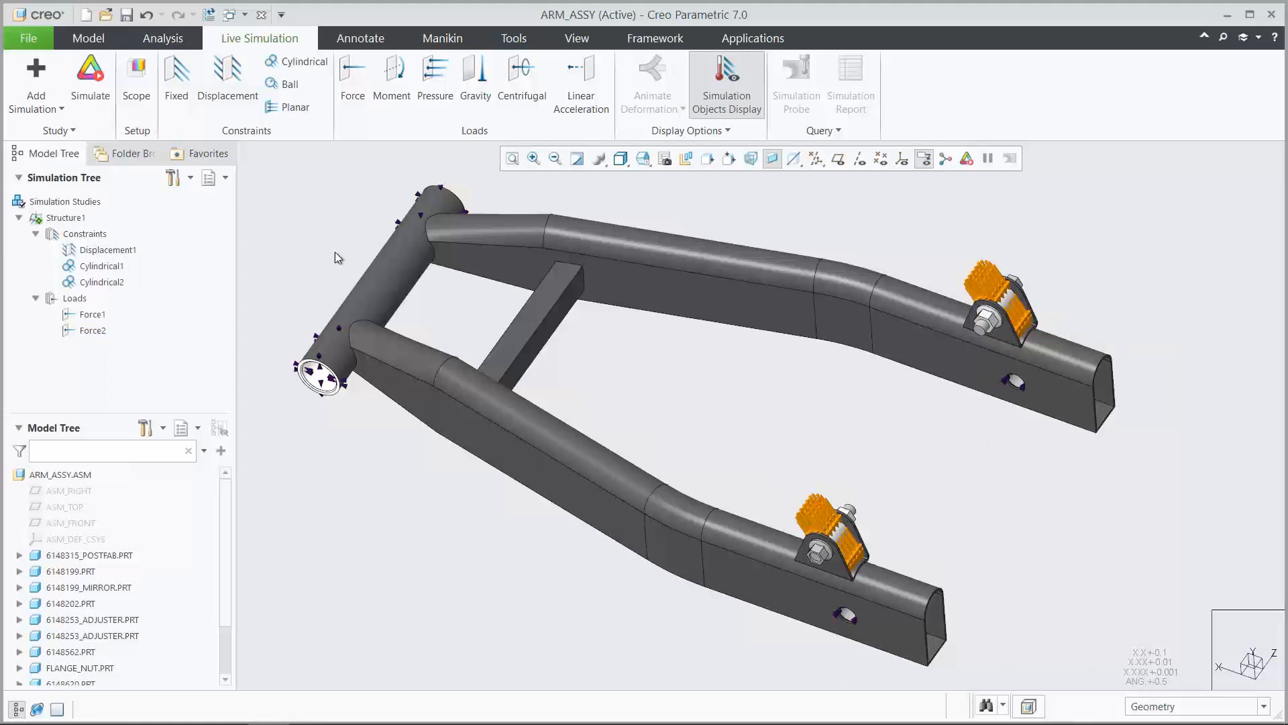
Run the live simulation, mark the minimum and maximum stress locations and examine the peak in the 01_MAXSTRESS view
left_click(94, 93)
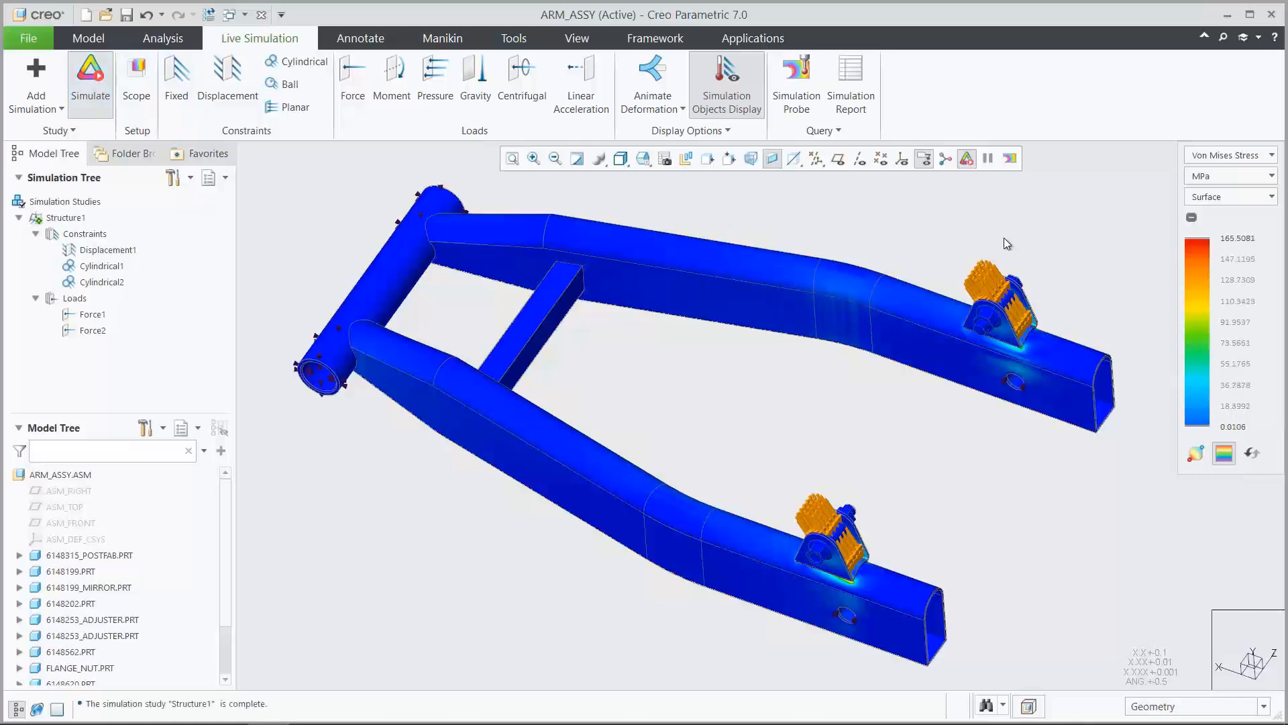
left_click(1198, 455)
left_click(643, 158)
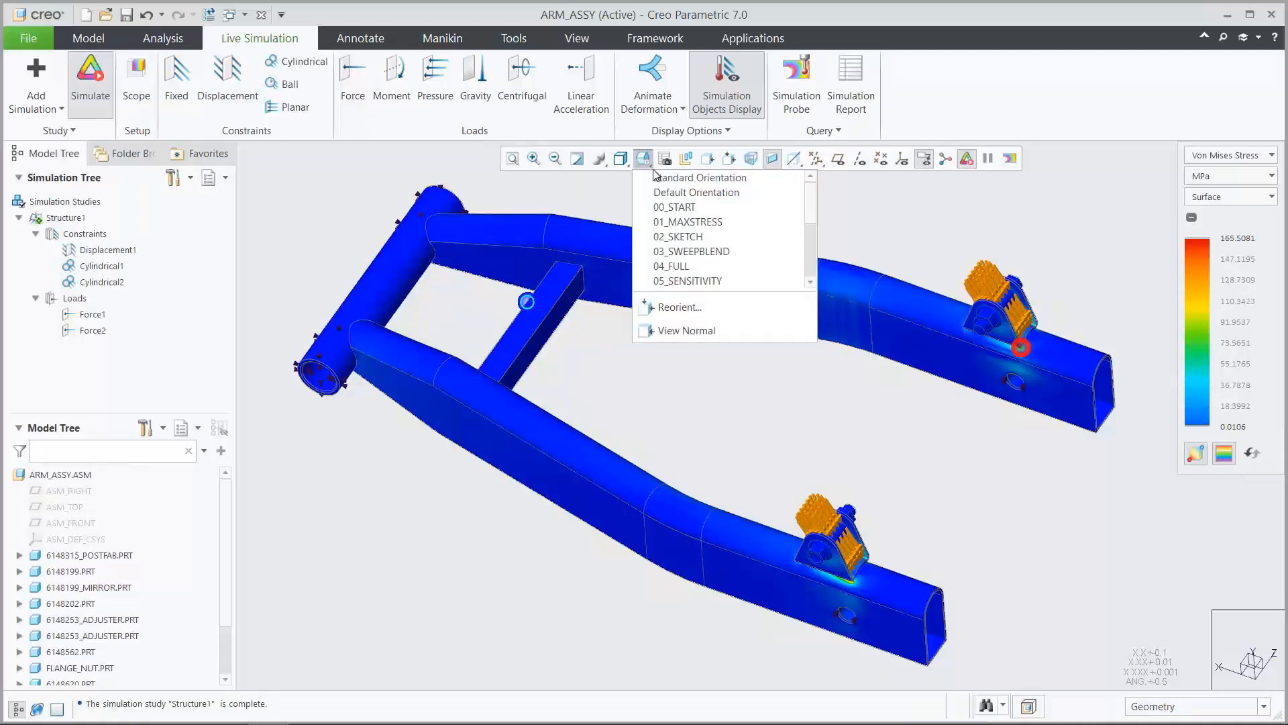
left_click(679, 222)
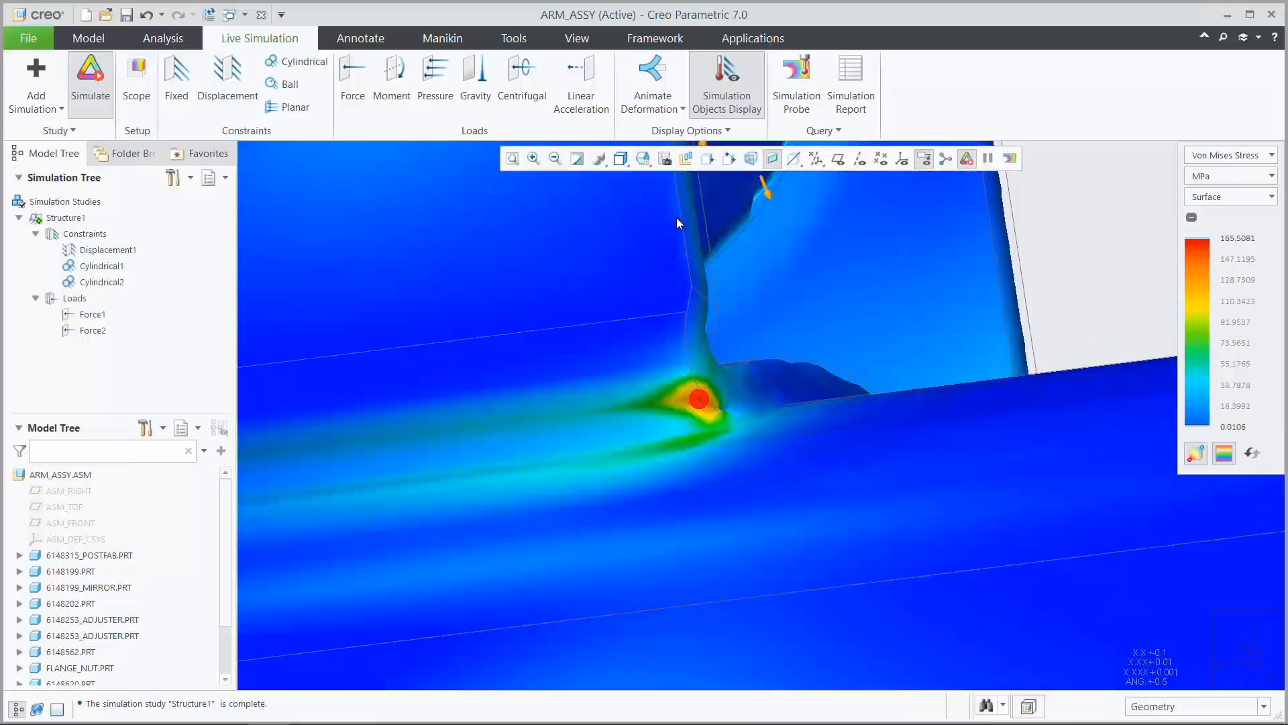
Hide the minimum and maximum stress markers and restore the 00_START view
left_click(1195, 457)
left_click(647, 164)
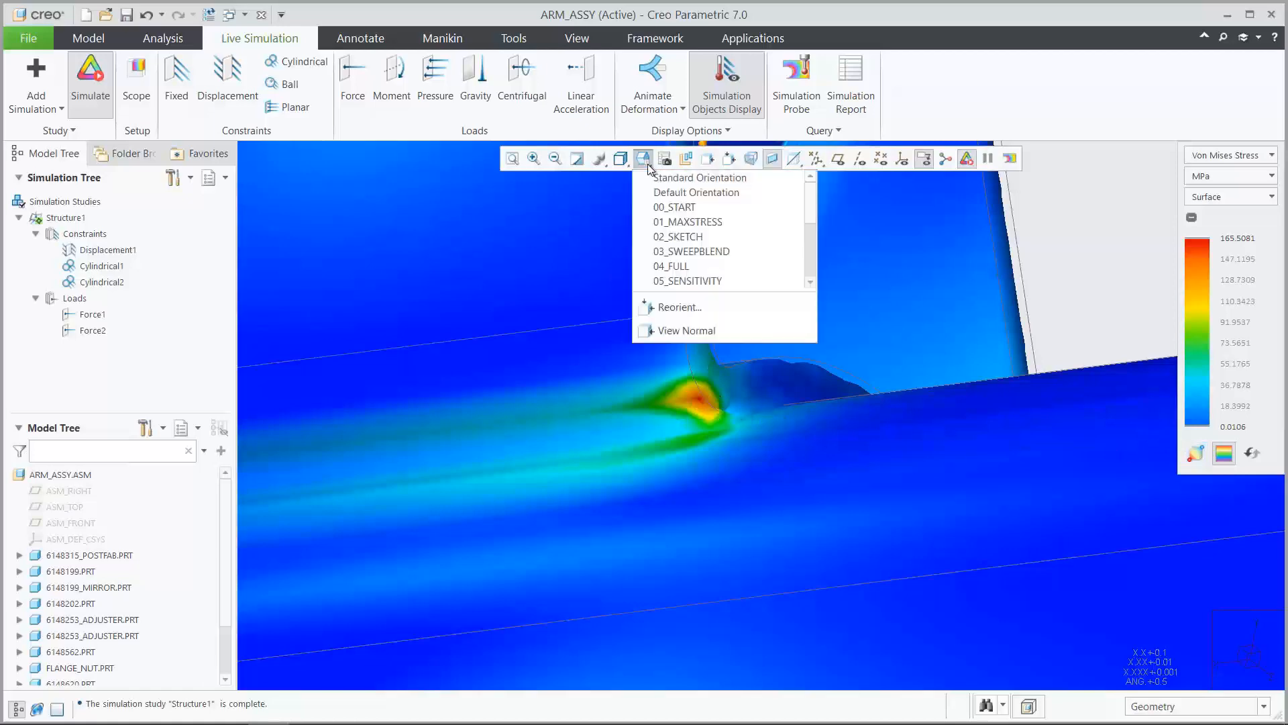
left_click(664, 203)
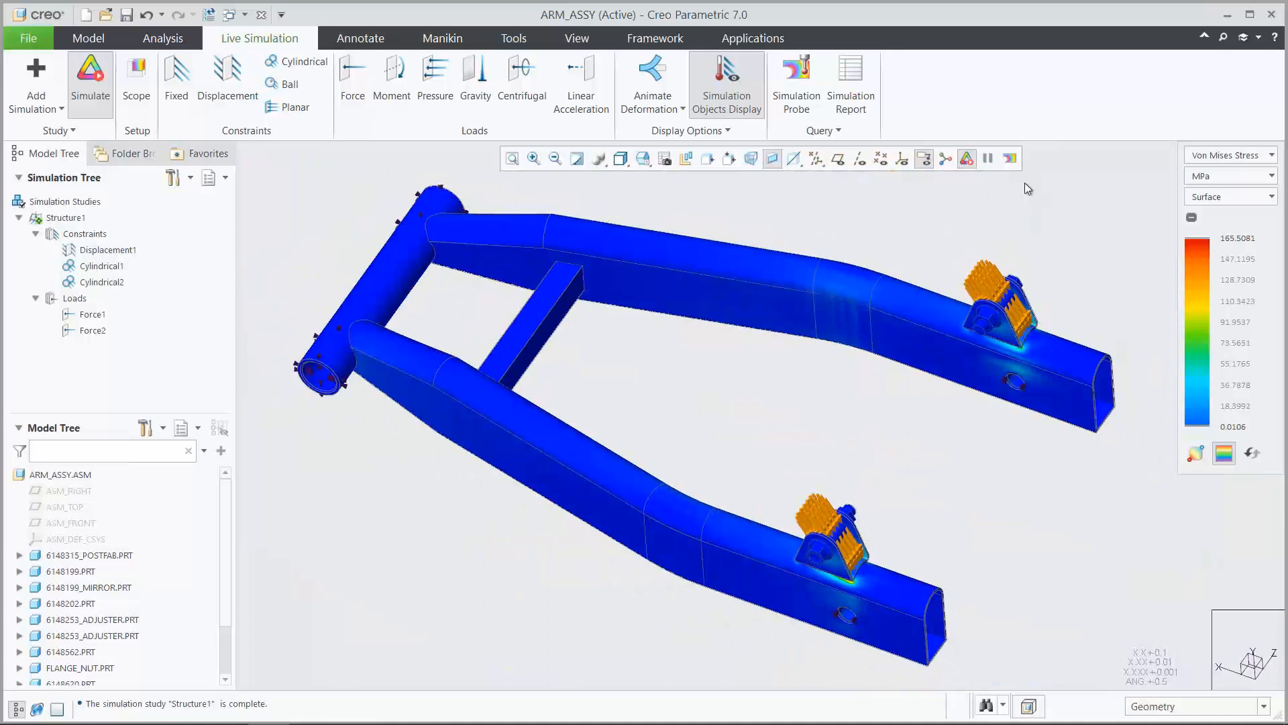
Display the Deformation results on the swingarm, then play and stop the deformation animation
left_click(1221, 159)
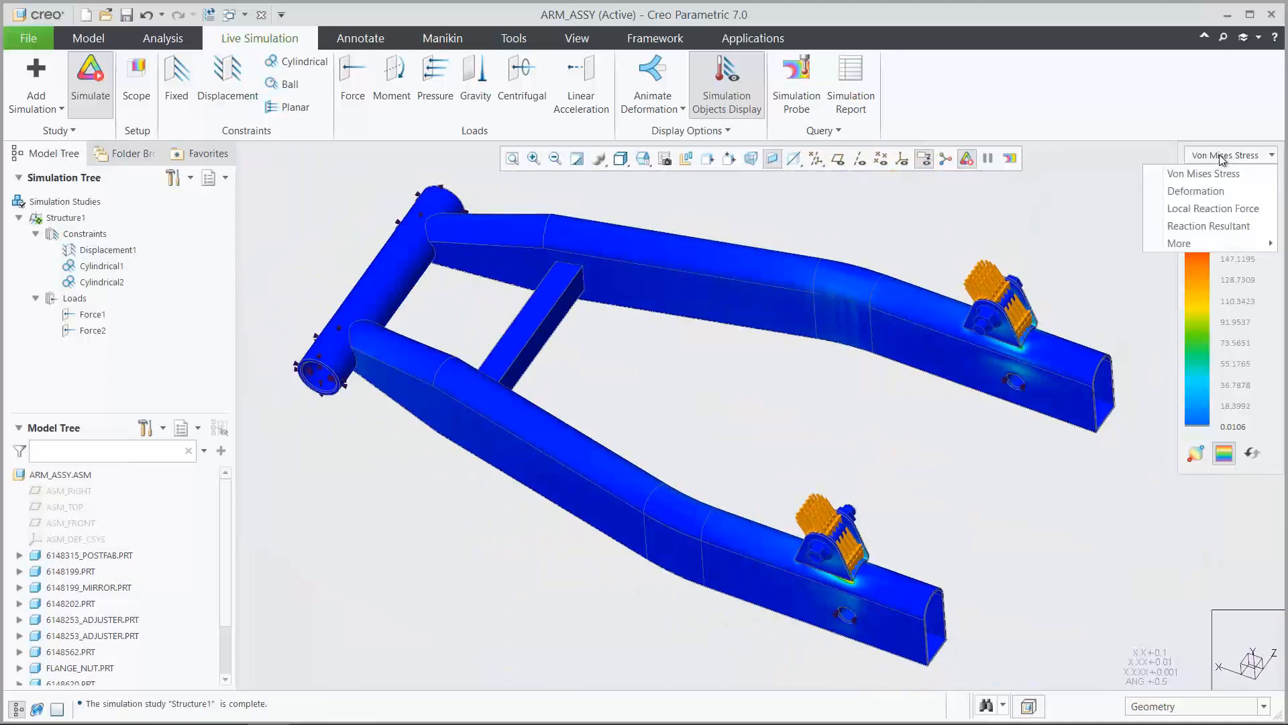
left_click(1209, 191)
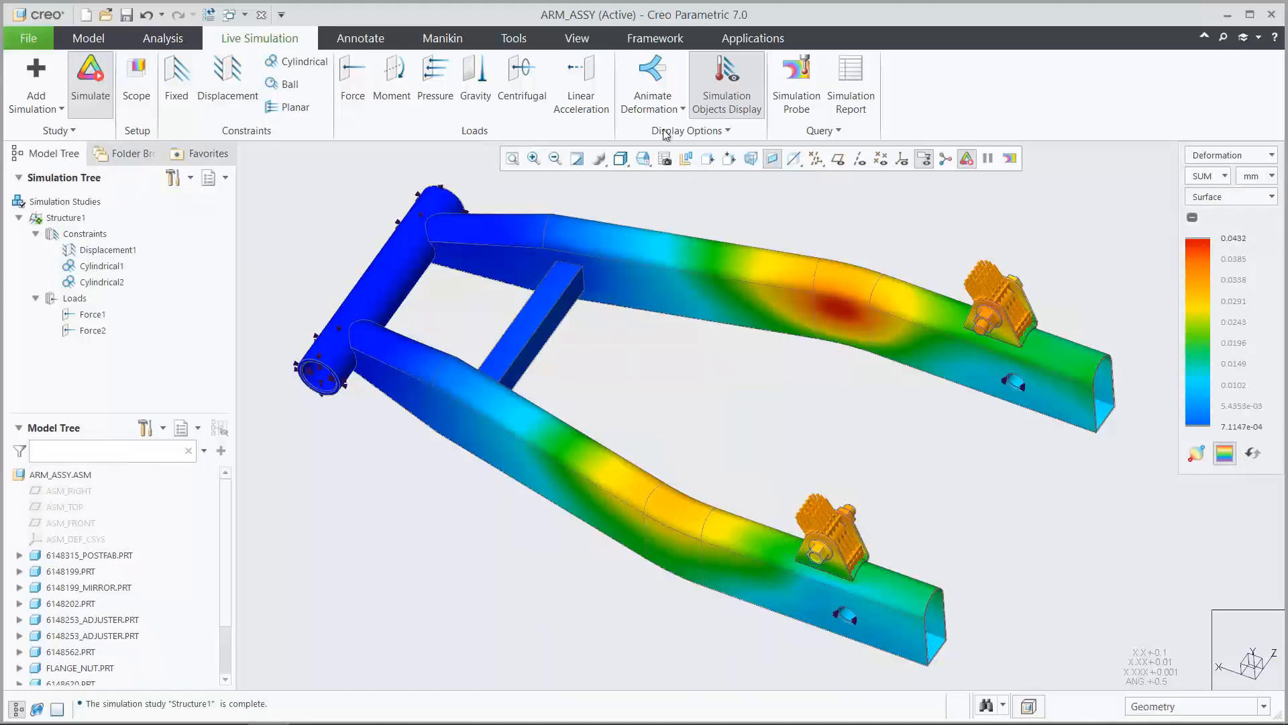
left_click(650, 85)
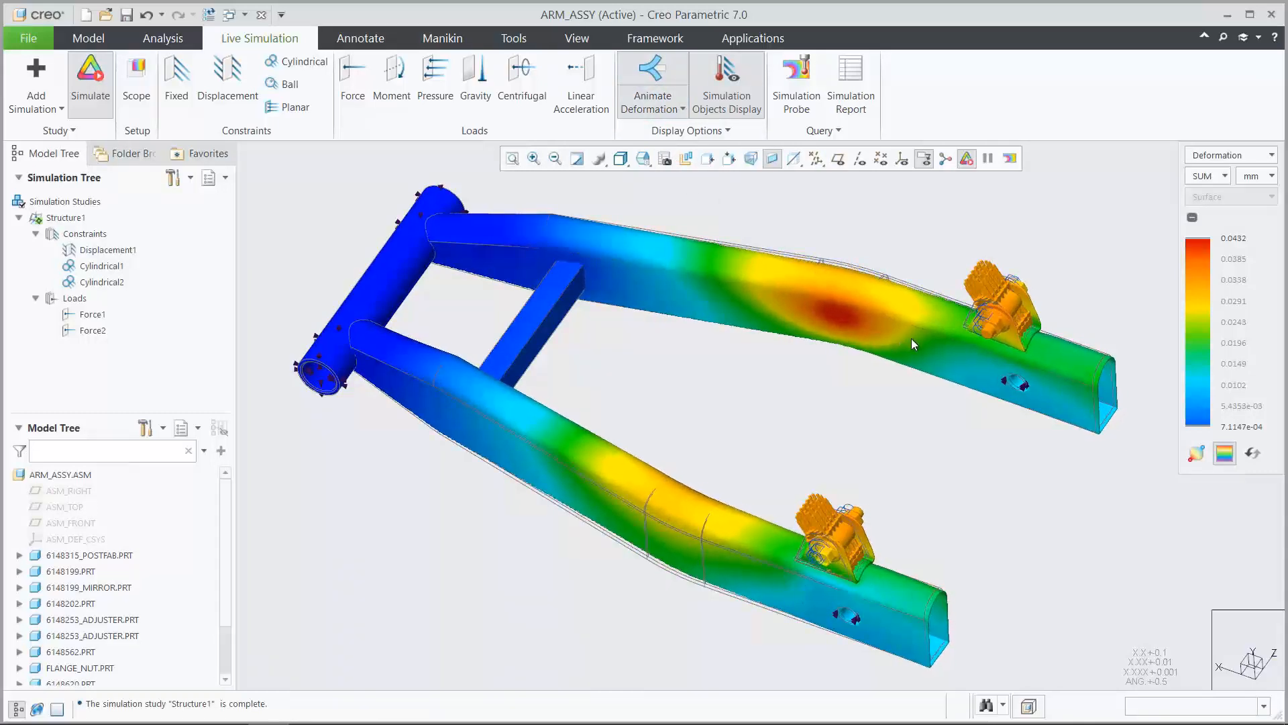
left_click(655, 83)
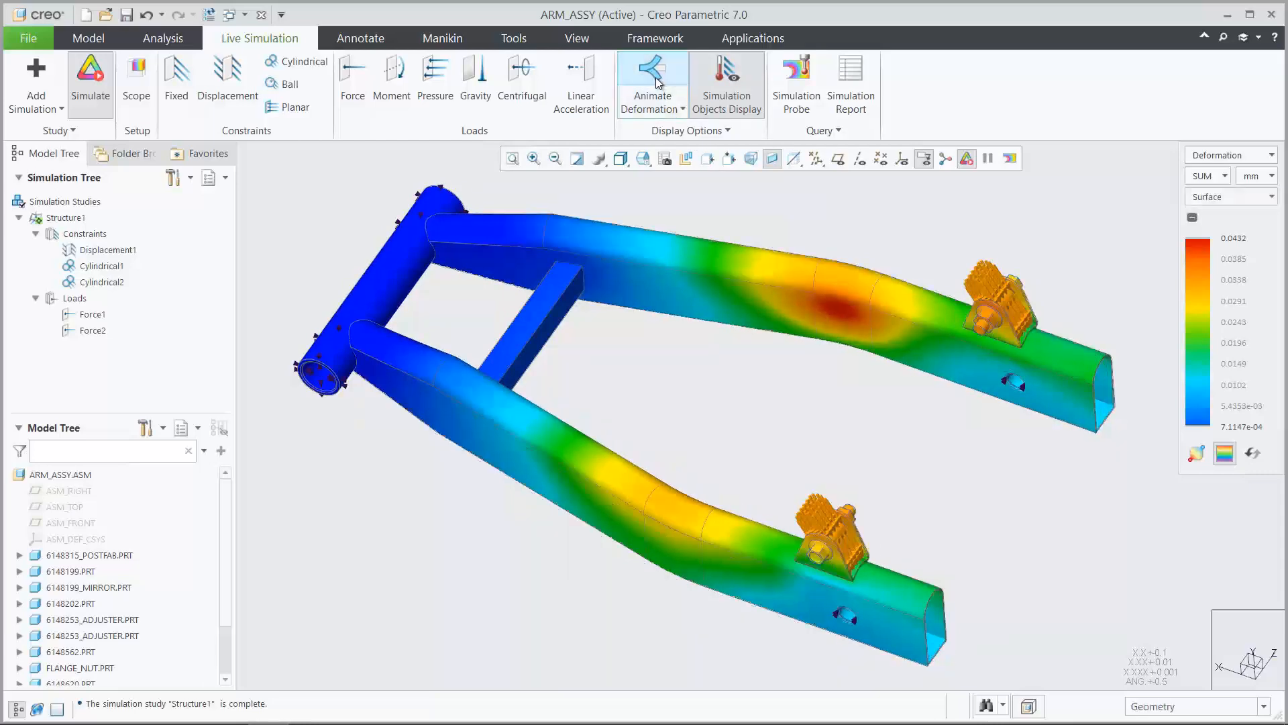
Switch the results back to Von Mises Stress and save a Maximum simulation probe on the whole ARM_ASSY.ASM
left_click(1212, 159)
left_click(1210, 174)
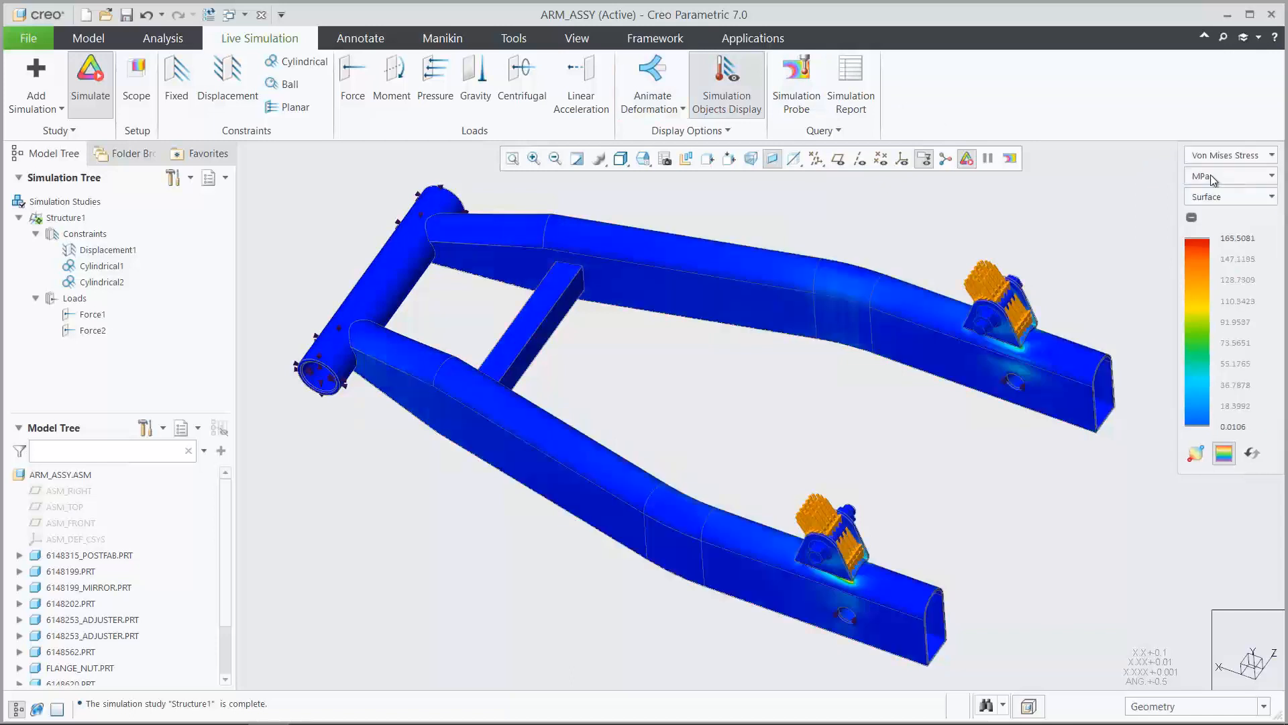
left_click(798, 79)
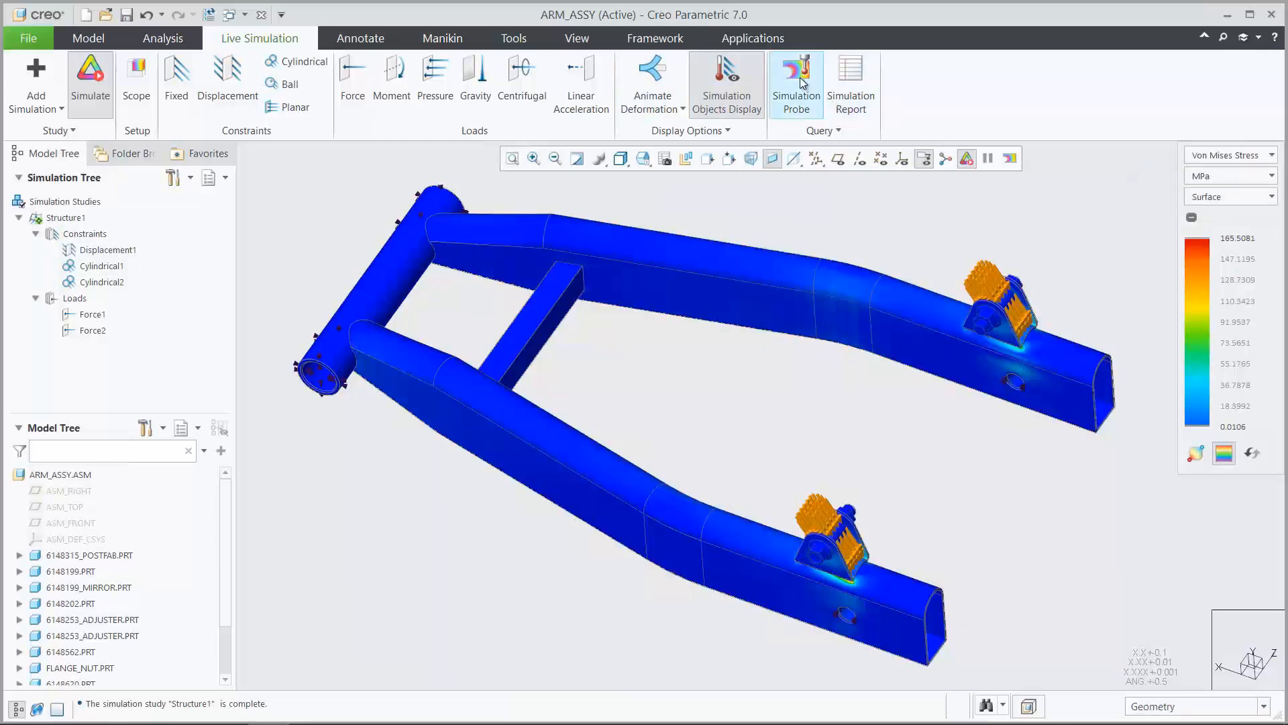
left_click(459, 188)
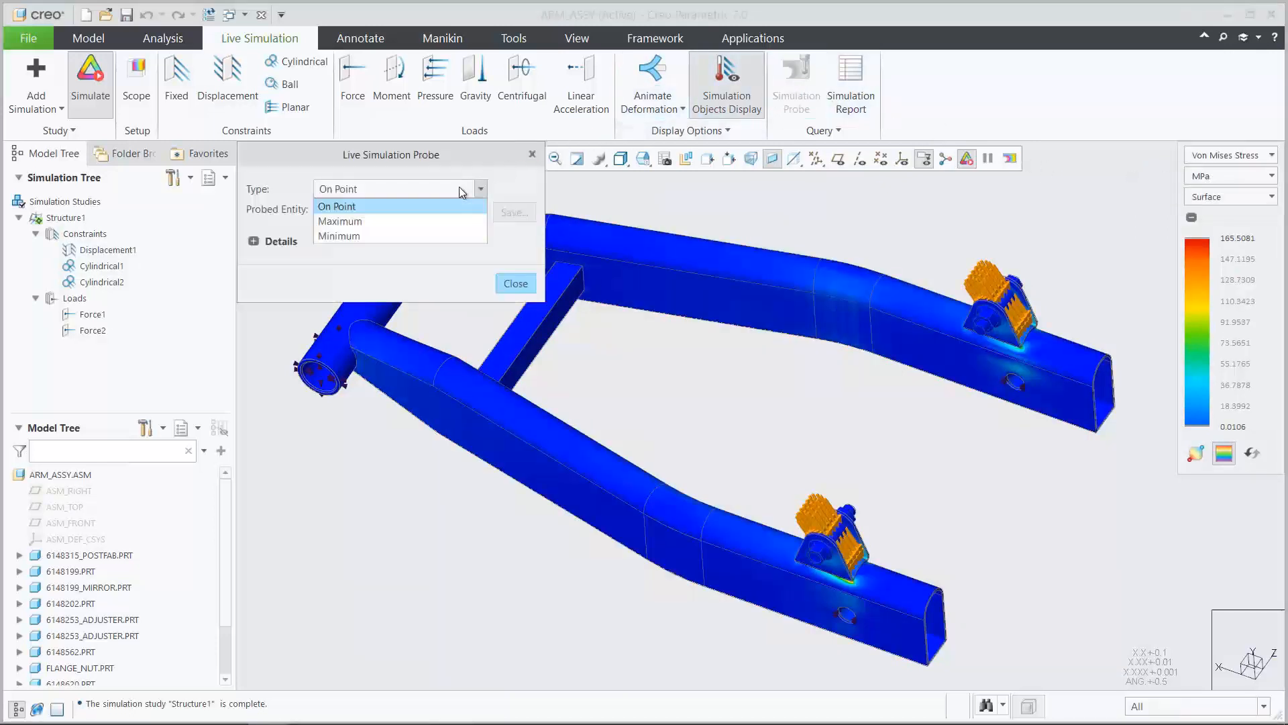
left_click(434, 221)
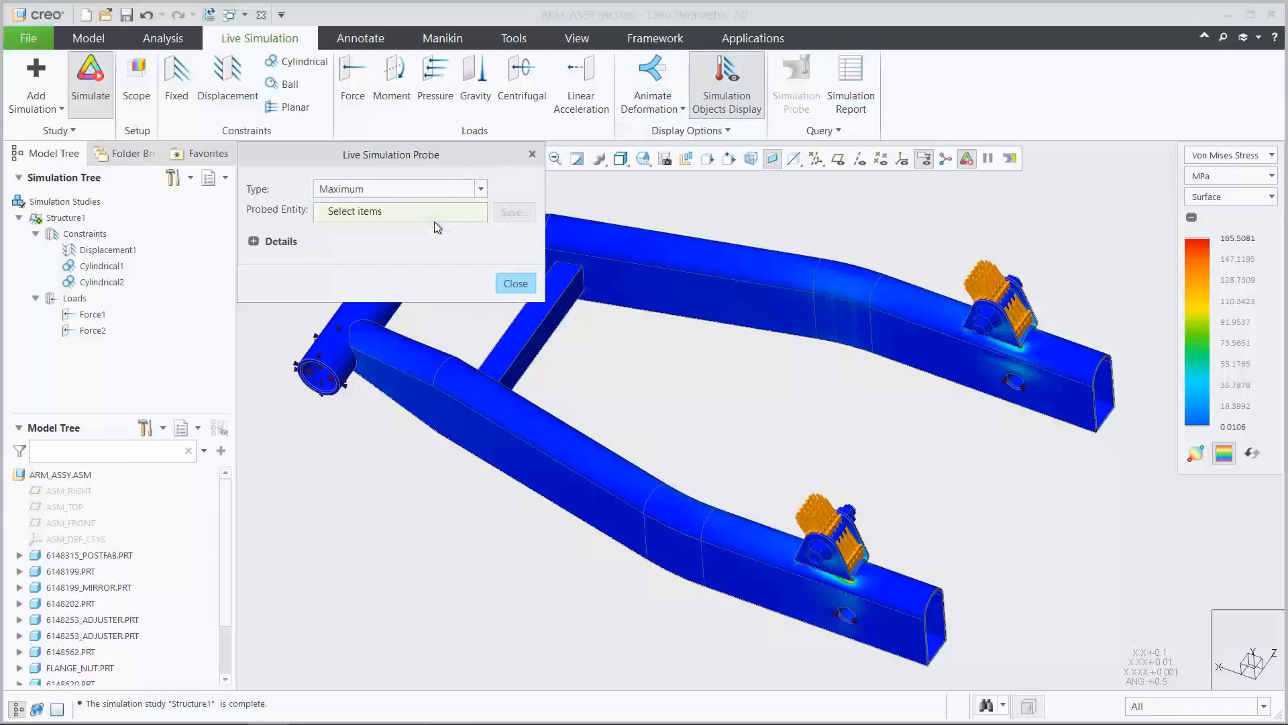
left_click(67, 475)
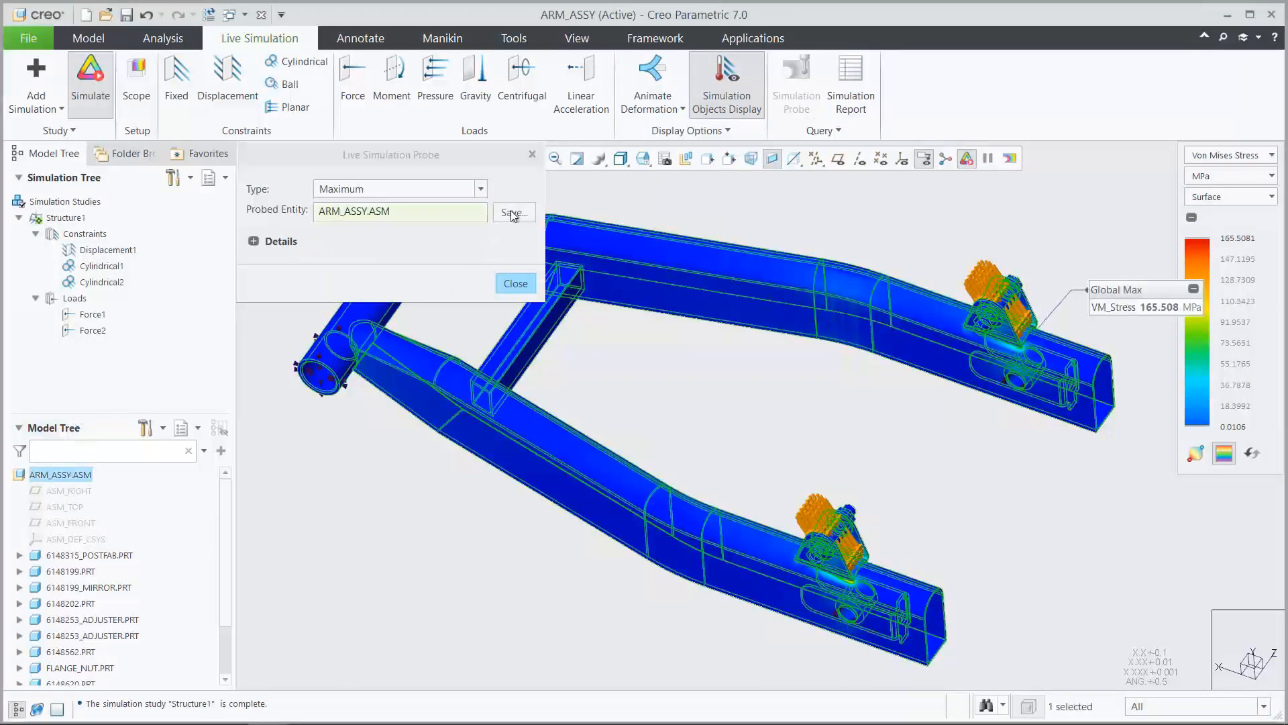
left_click(514, 212)
left_click(553, 296)
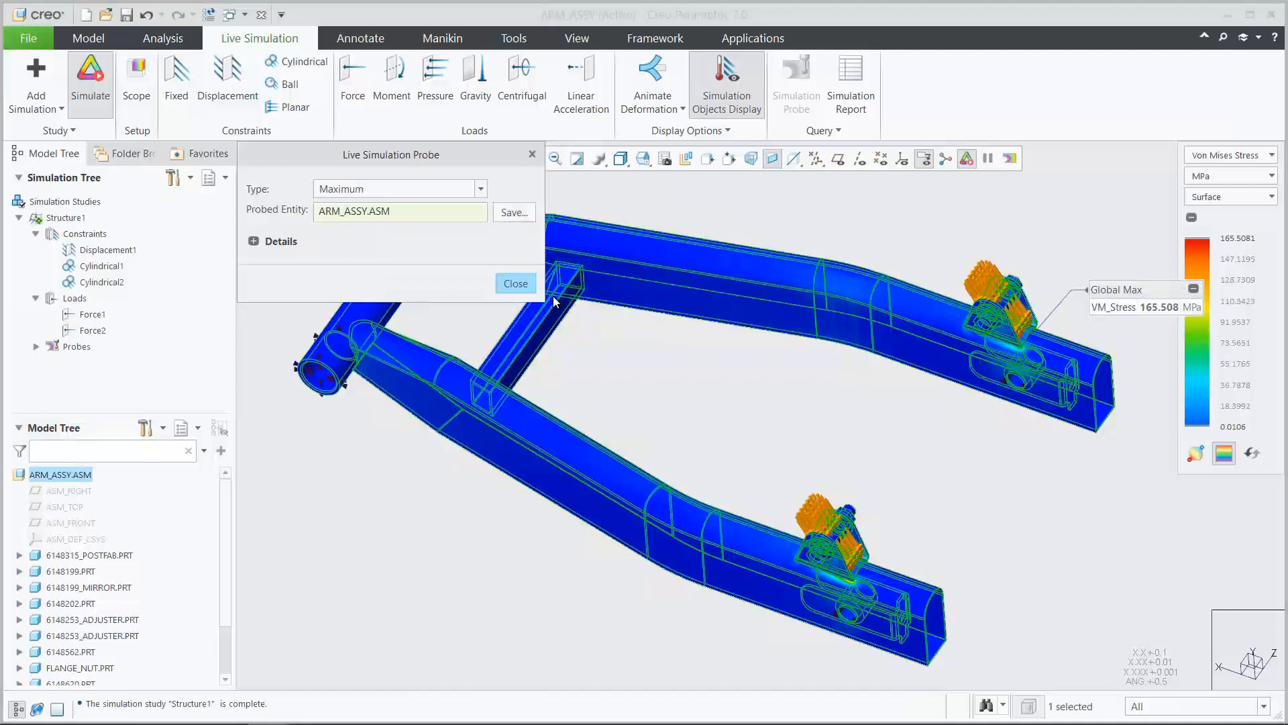
left_click(515, 284)
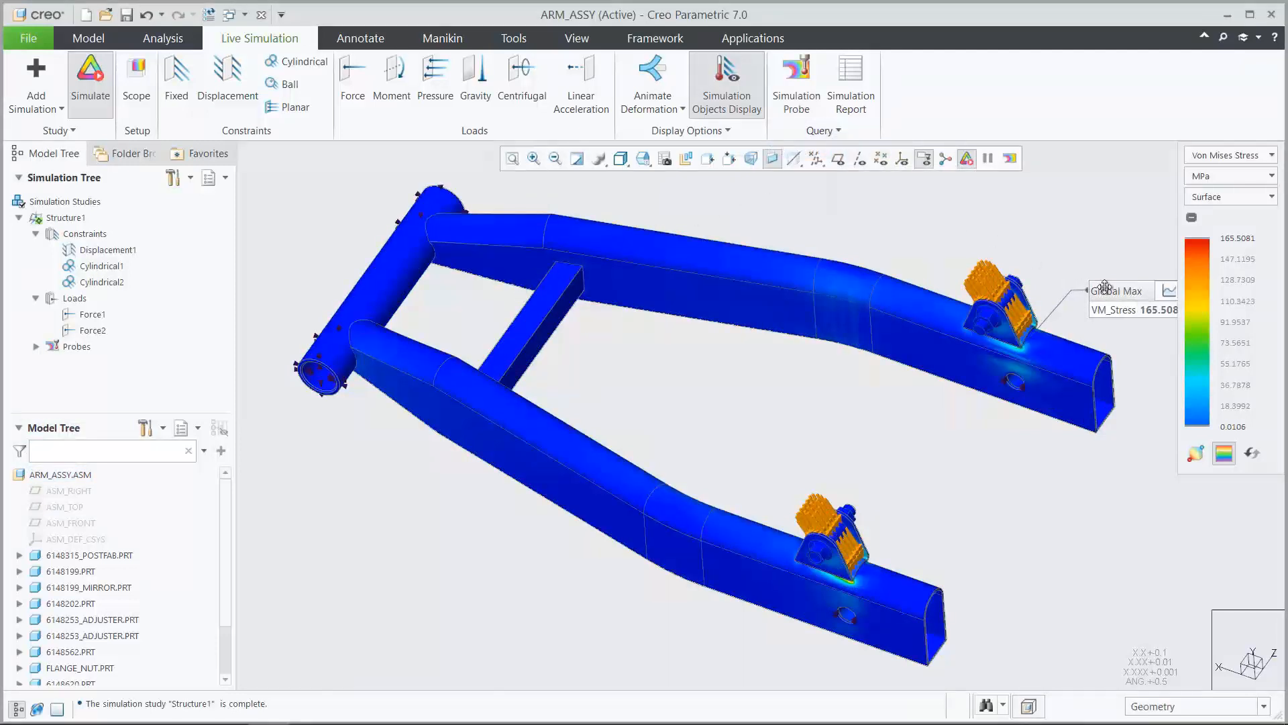
Move the Global Max probe label between the two arms and briefly view its stress as a graph
left_click_drag(1104, 288, 844, 424)
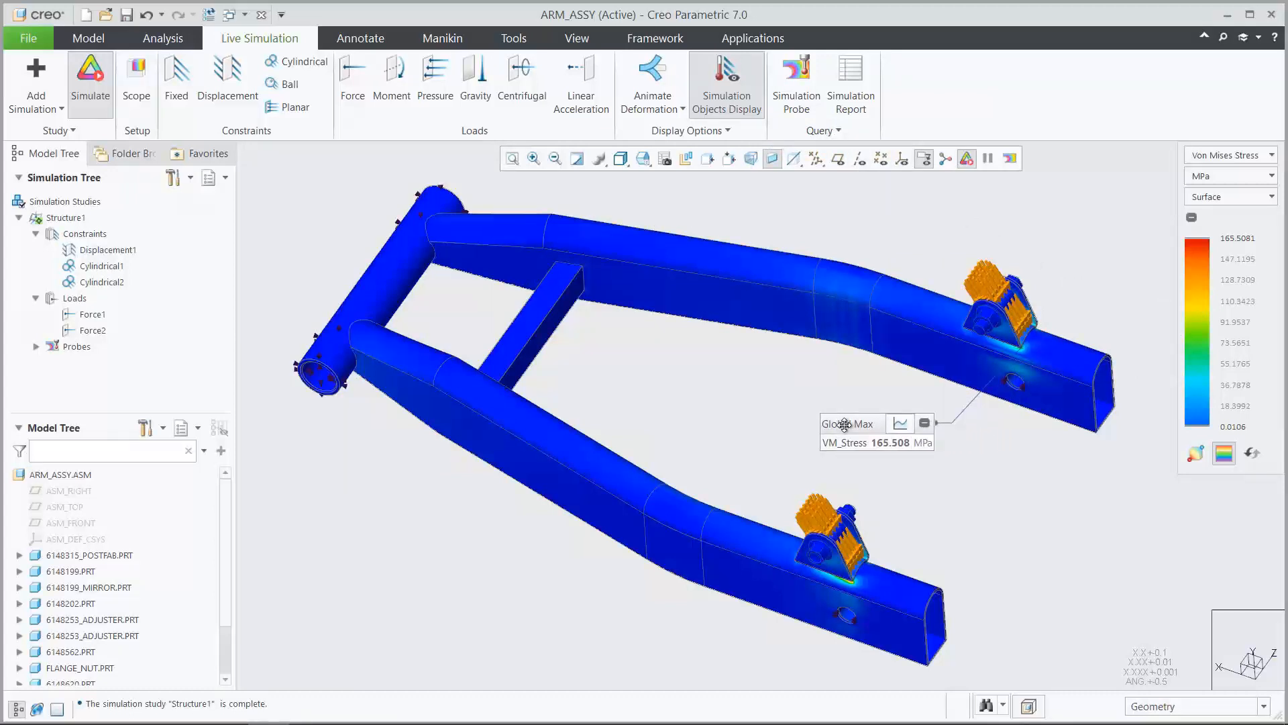
left_click(900, 424)
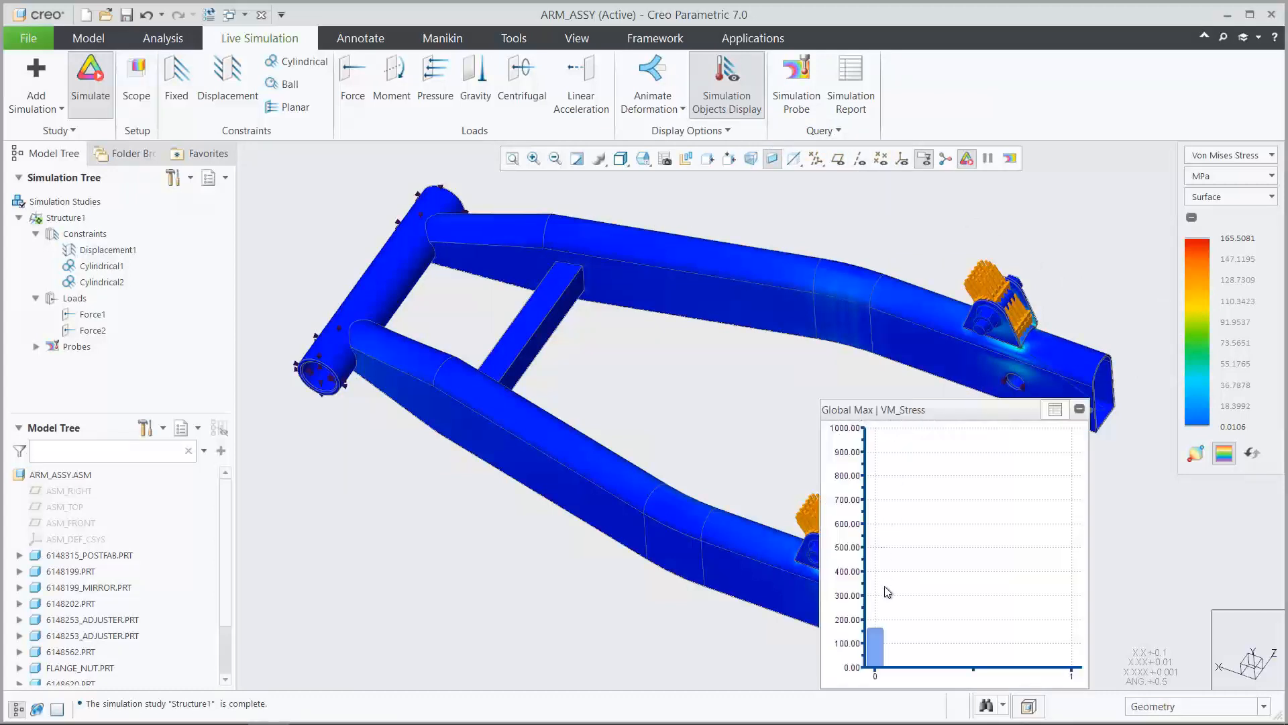
left_click(1054, 411)
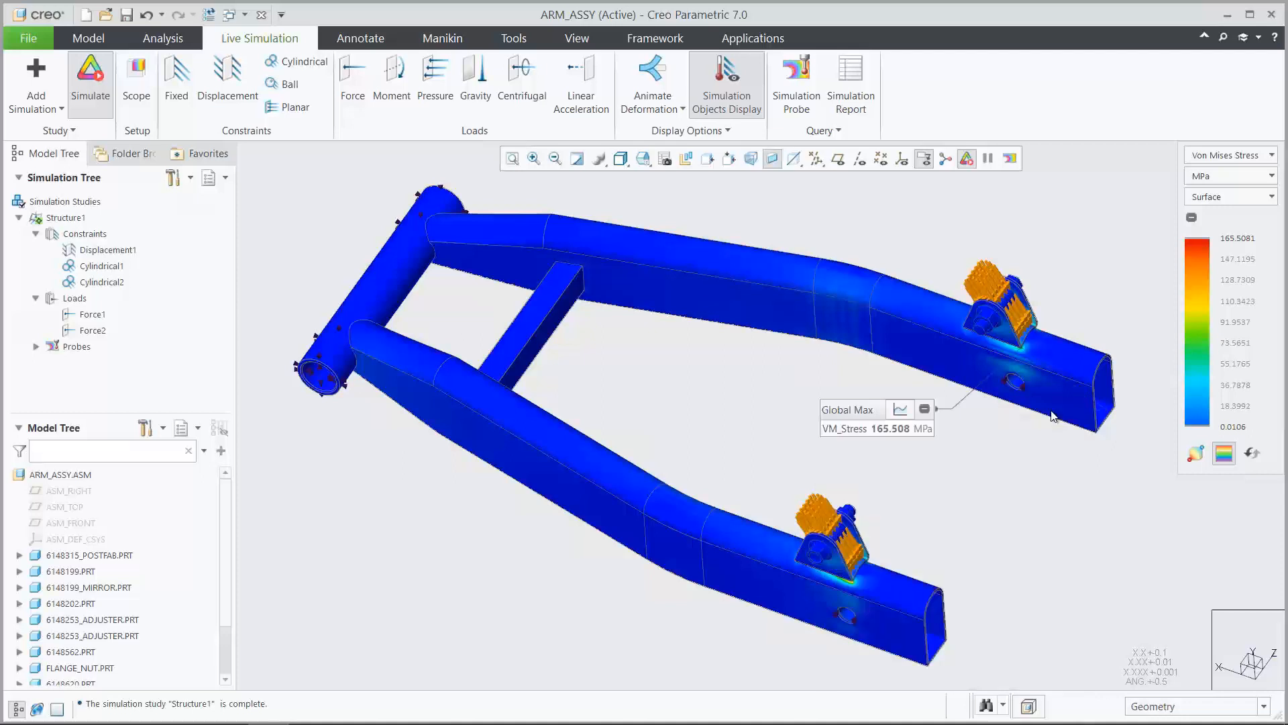
Edit the definition of Sweep 1 in 6148199.PRT and open its section sketch in the 02_SKETCH view
left_click(101, 38)
left_click(19, 321)
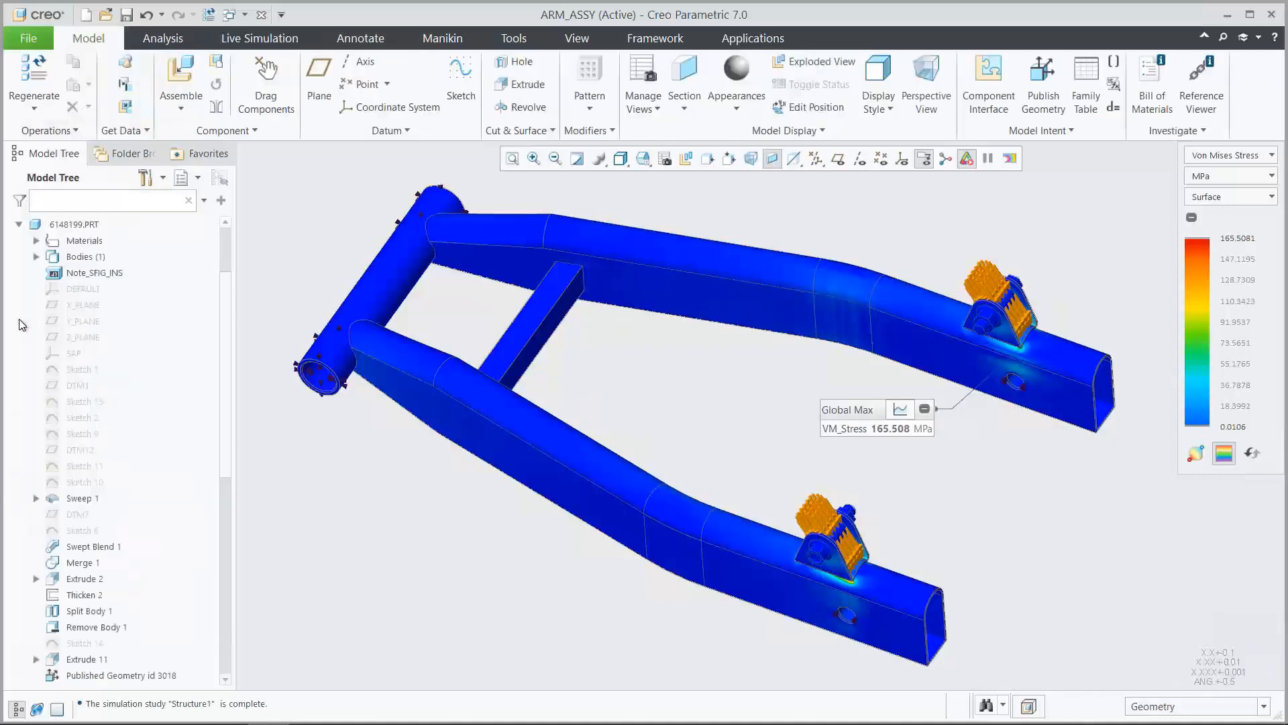
left_click(70, 493)
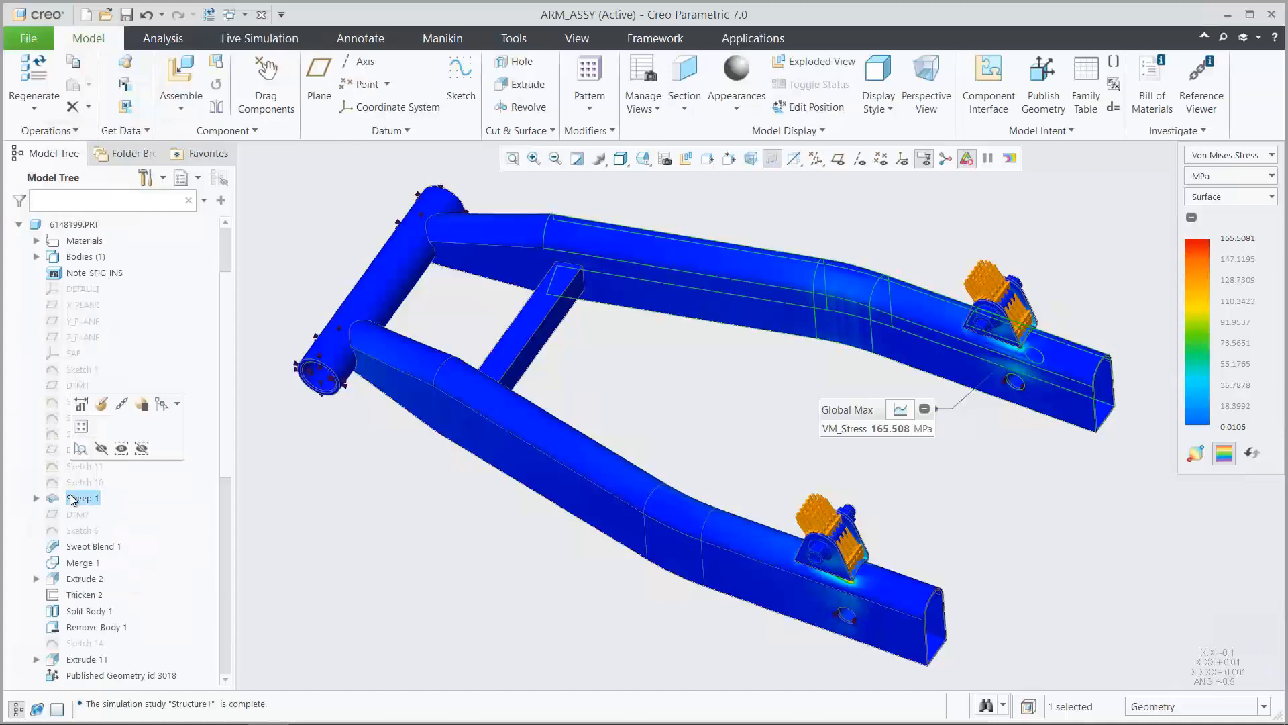
left_click(99, 408)
left_click(144, 81)
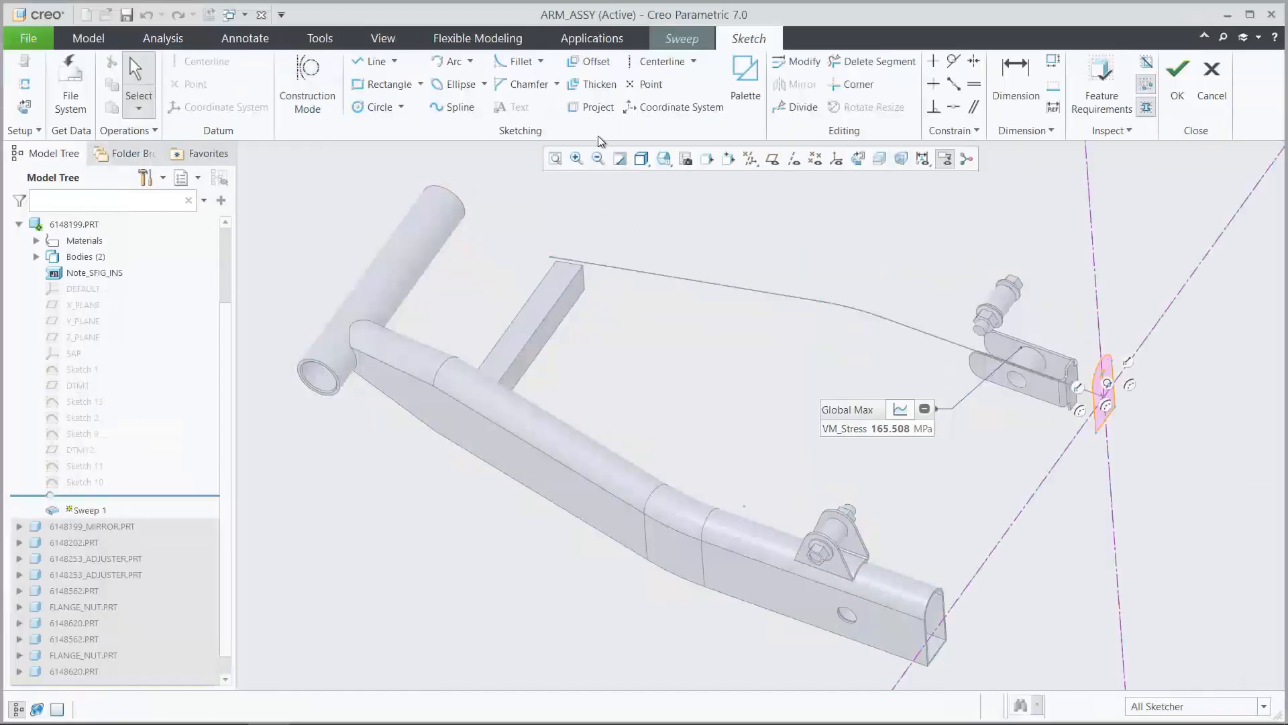
left_click(664, 159)
left_click(686, 236)
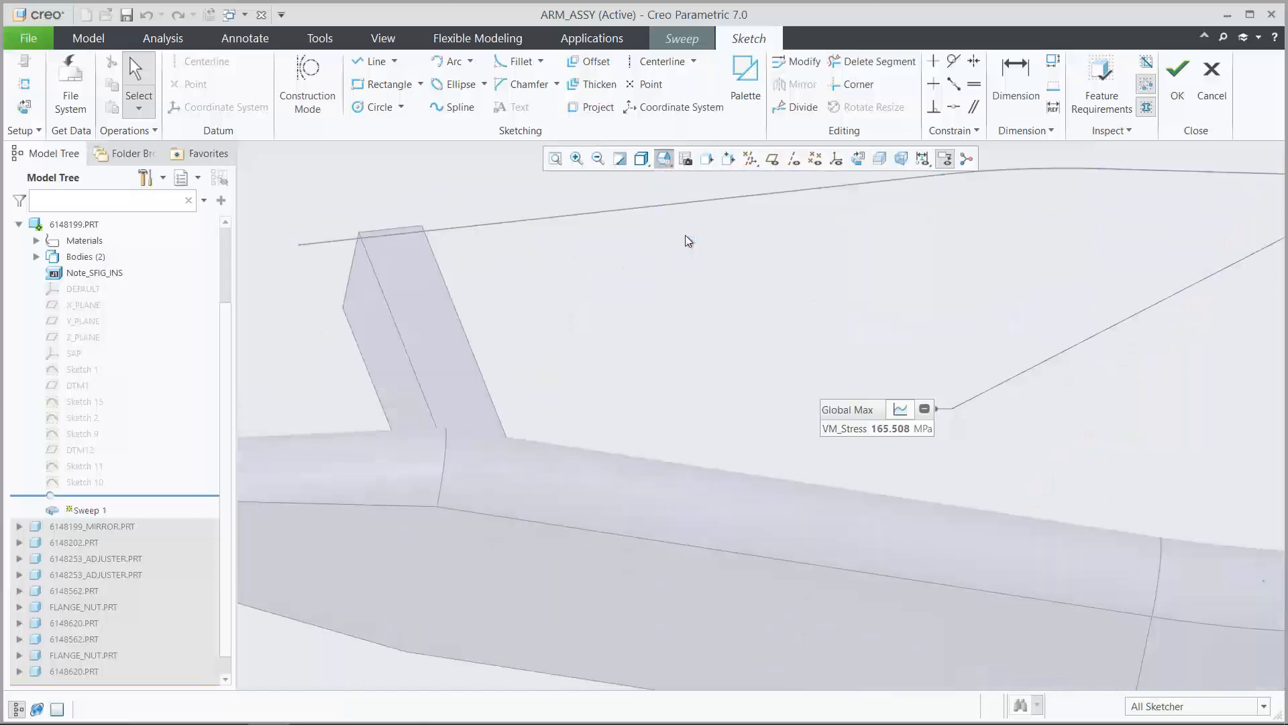
Sketch a horizontal line across the sweep section, joining the two ends of the upper arc
left_click(374, 61)
left_click(598, 297)
left_click(761, 297)
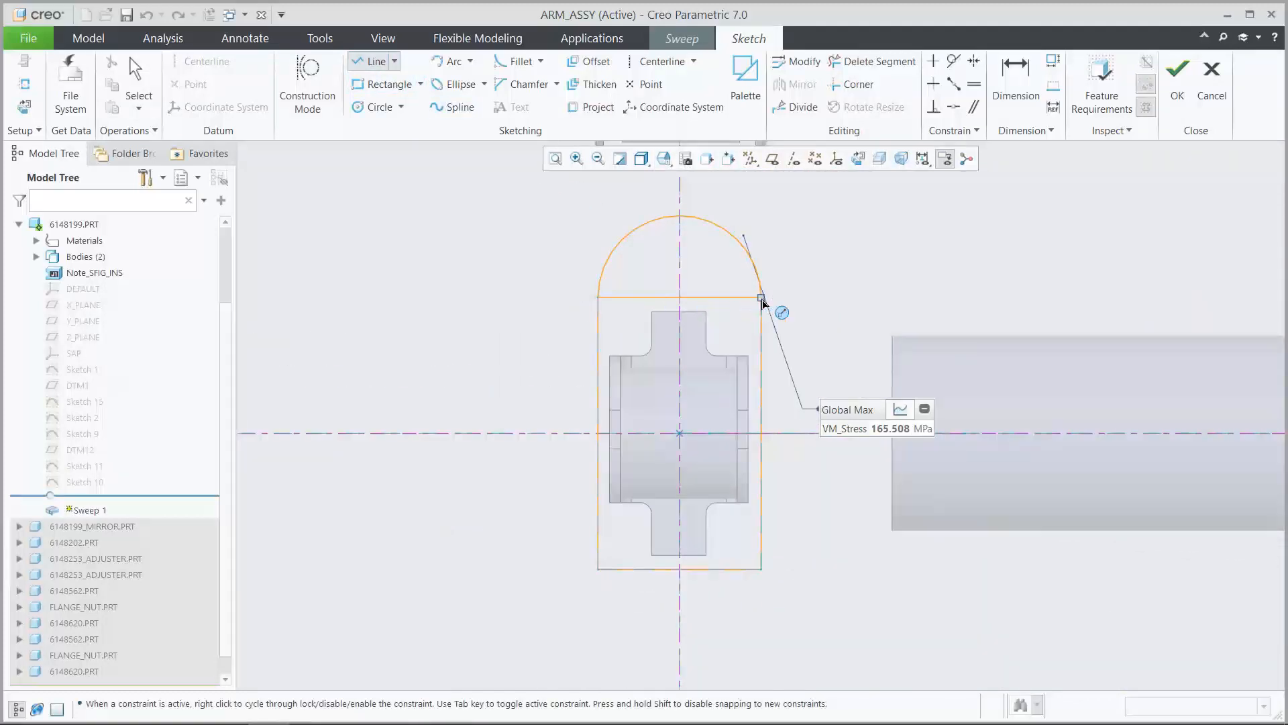
left_click(762, 299)
middle_click(814, 294)
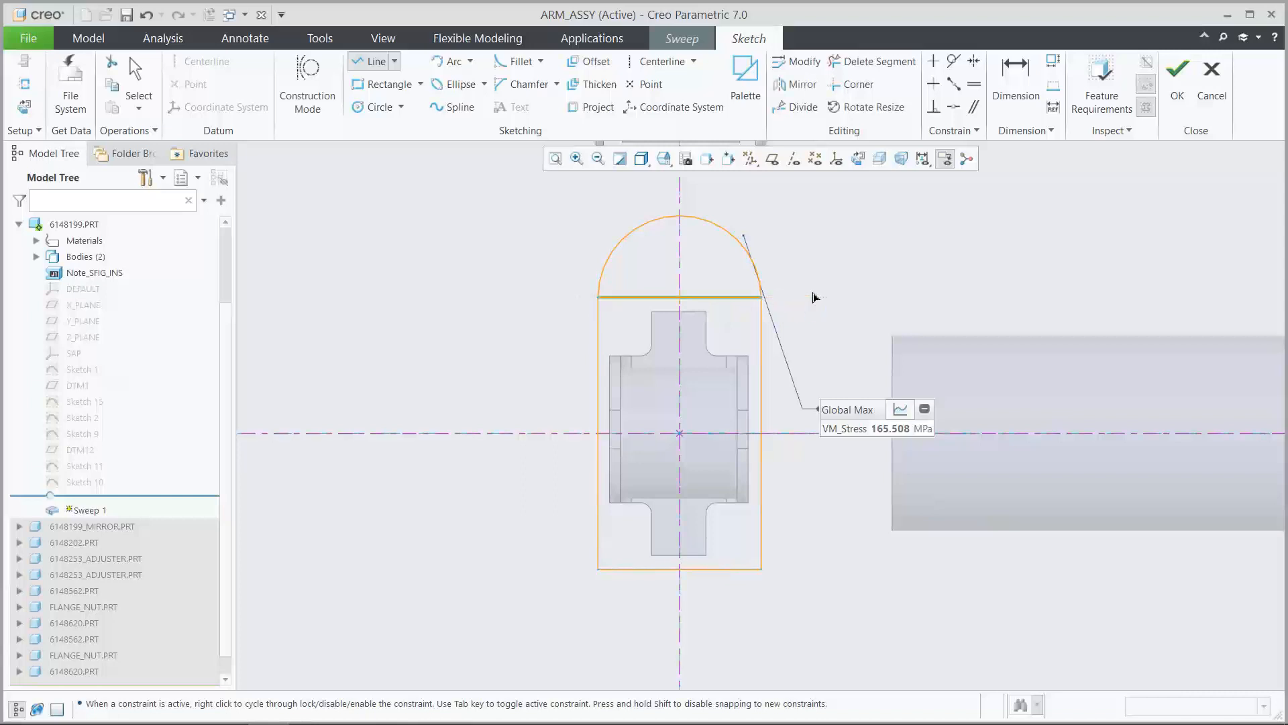
middle_click(813, 293)
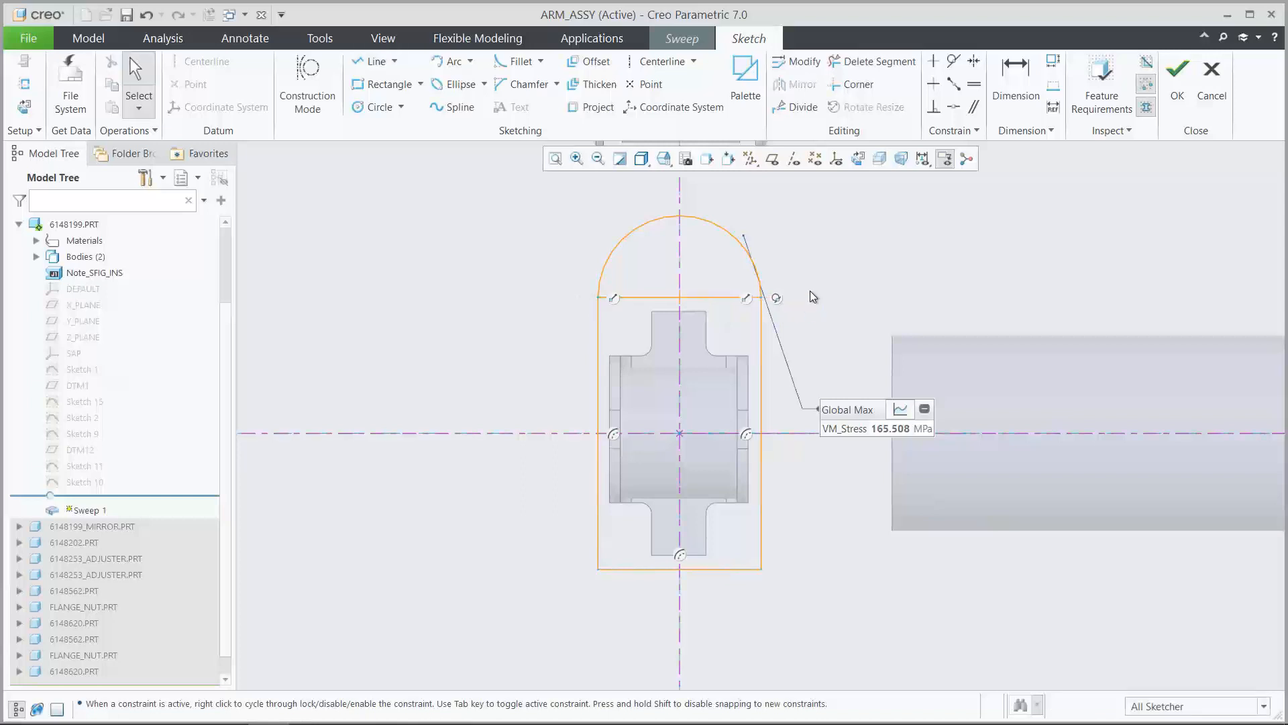
Replace the section's upper arc with the horizontal line, then accept the sketch and the redefined Sweep 1
left_click(724, 228)
left_click(740, 178)
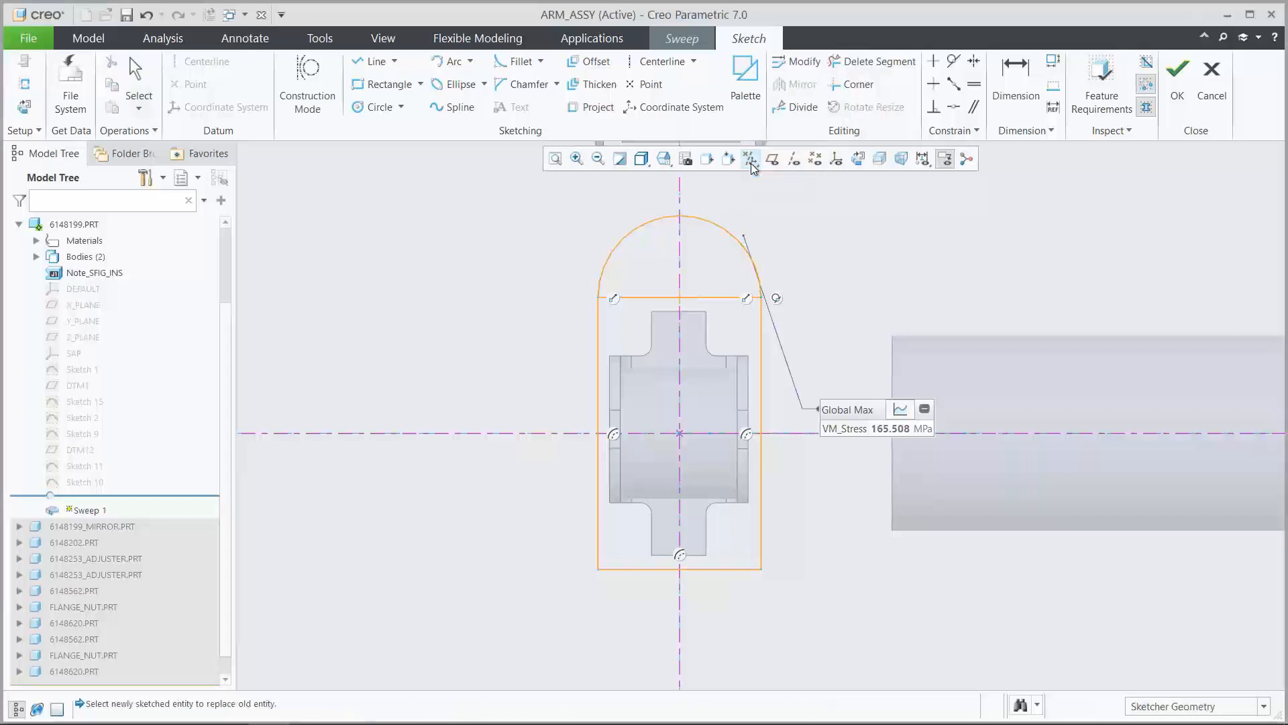
left_click(711, 298)
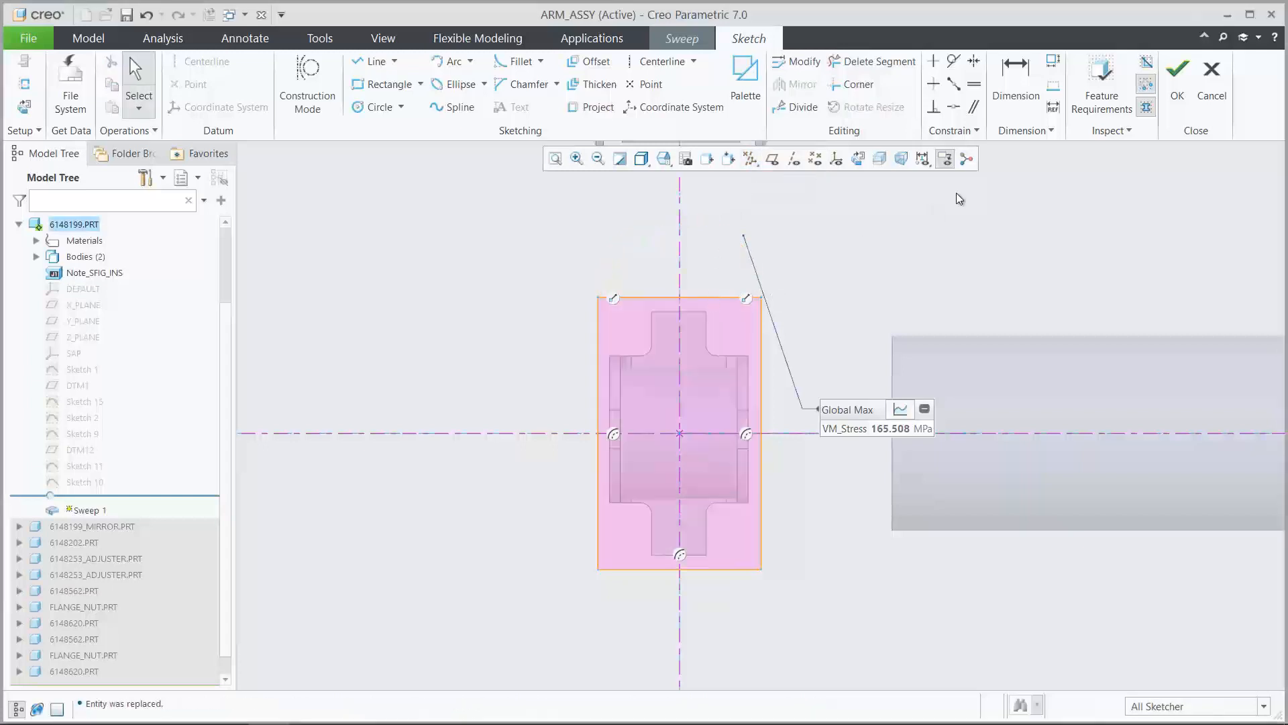
left_click(1172, 84)
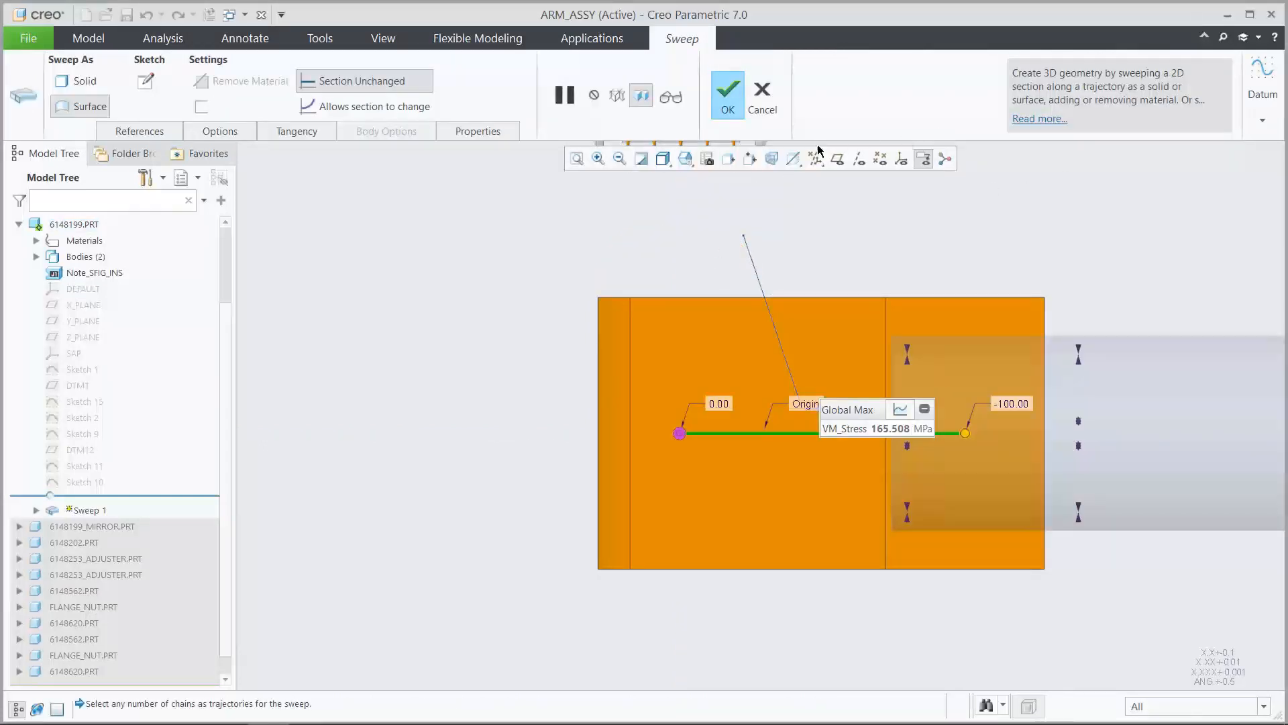
left_click(691, 163)
left_click(707, 210)
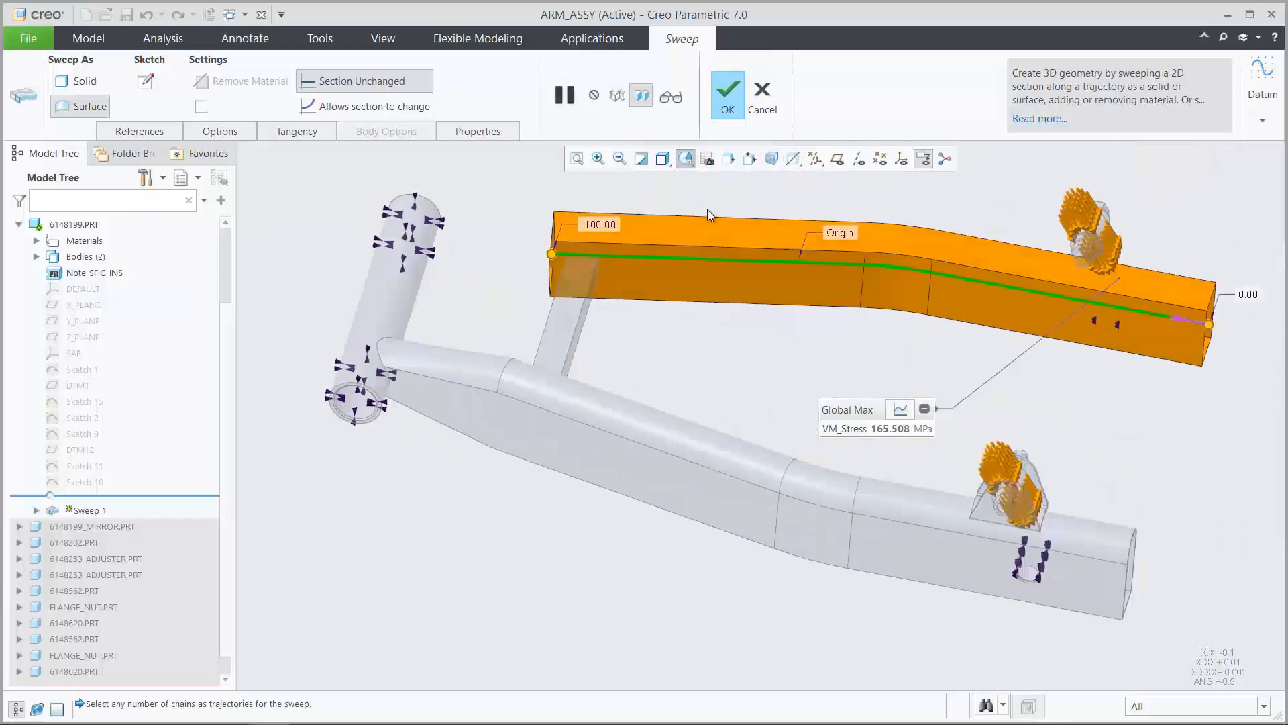
left_click(728, 96)
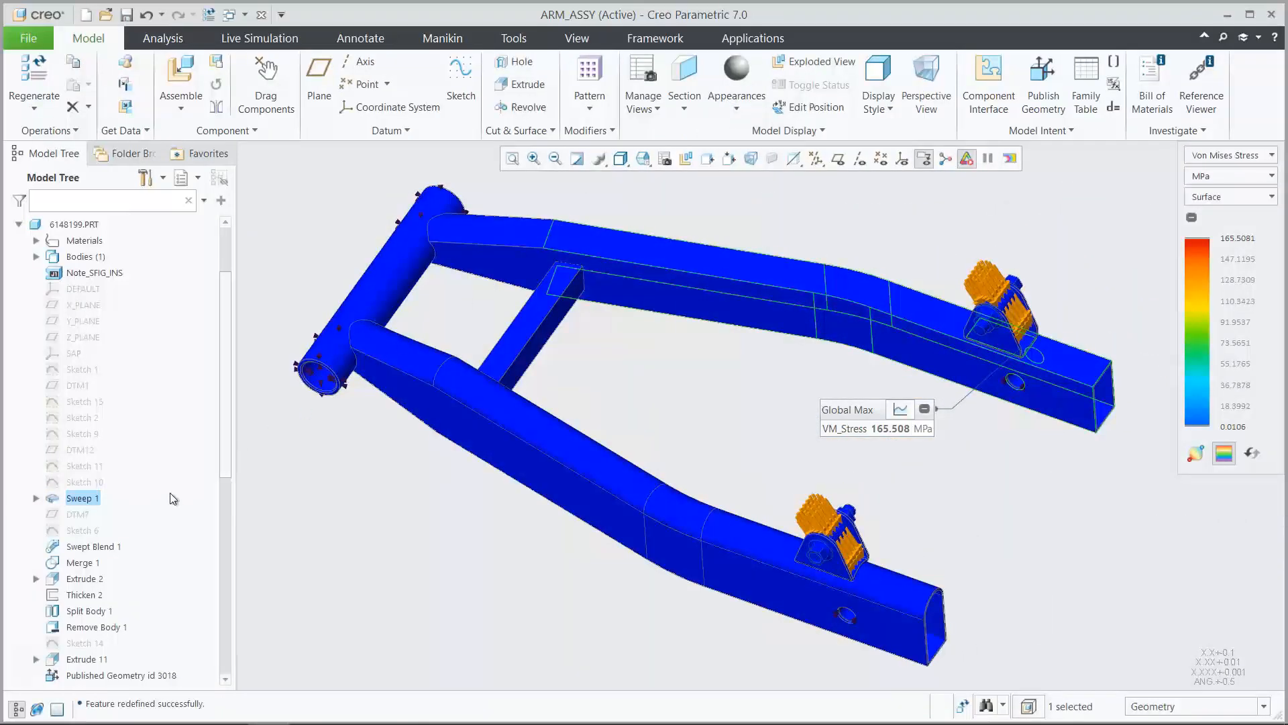
Start editing the definition of Swept Blend 1 and switch to the 03_SWEEPBLEND view
left_click(99, 550)
left_click(112, 462)
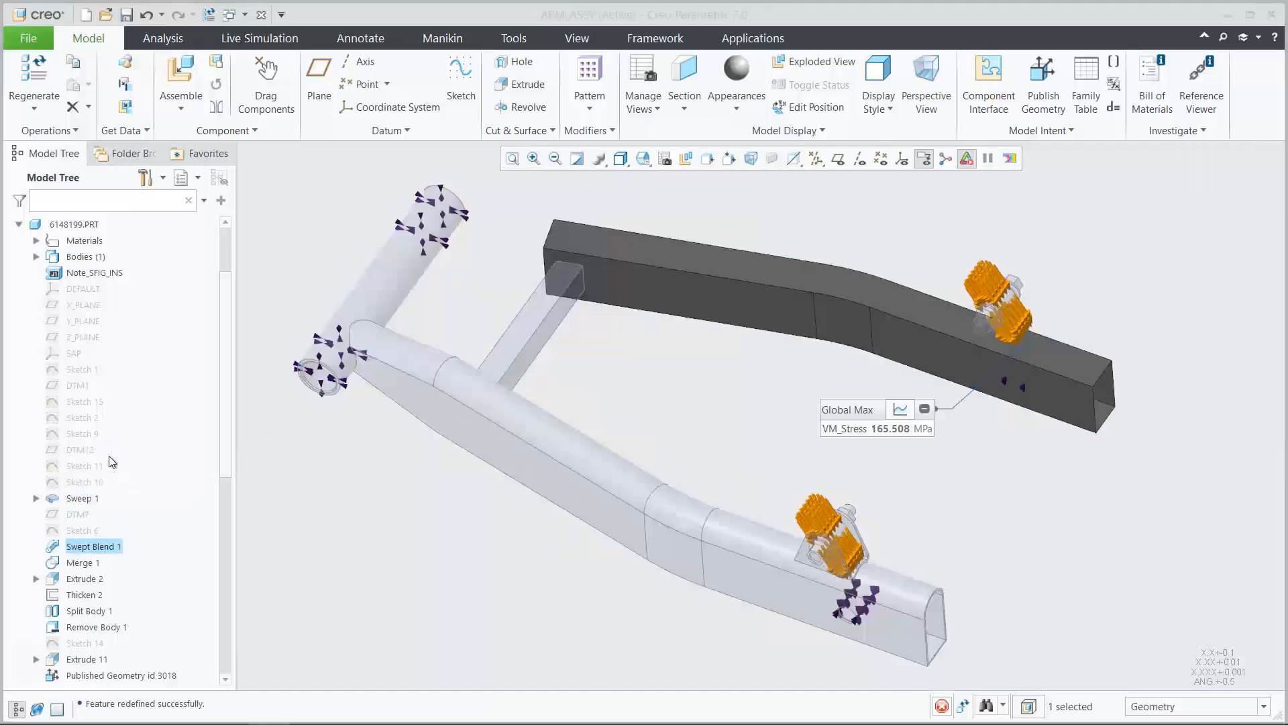
left_click(685, 158)
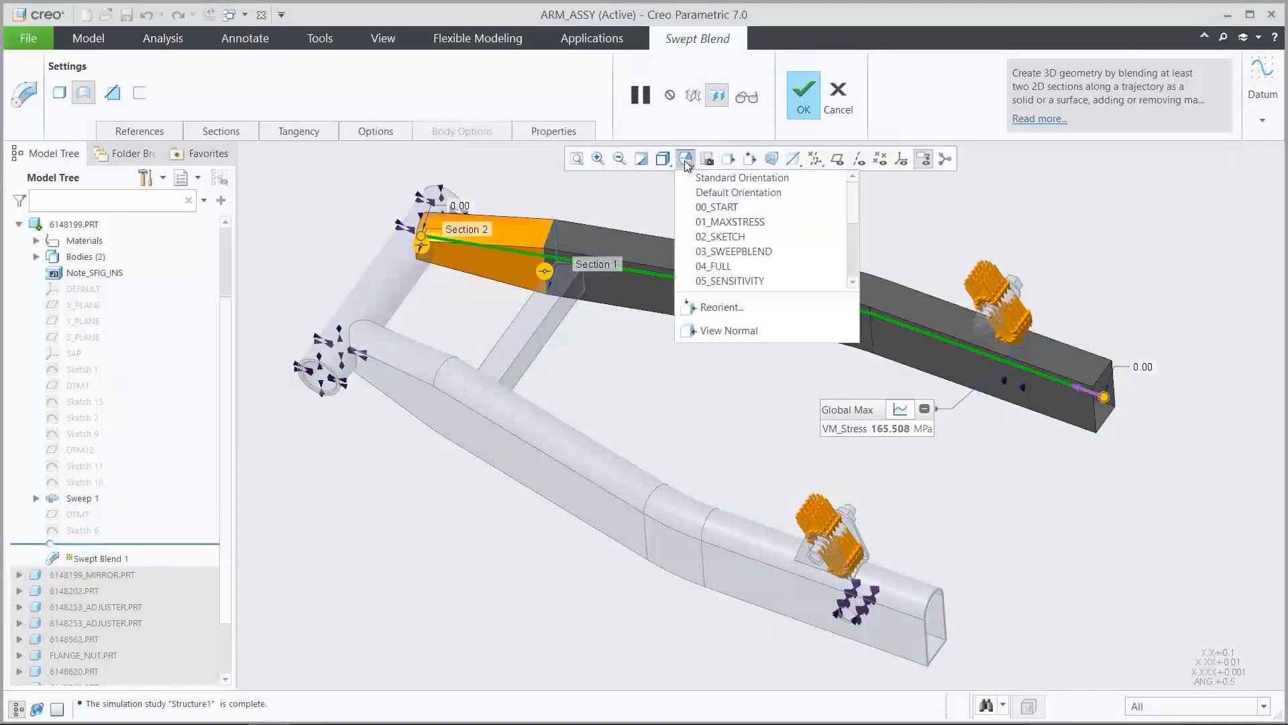
left_click(700, 251)
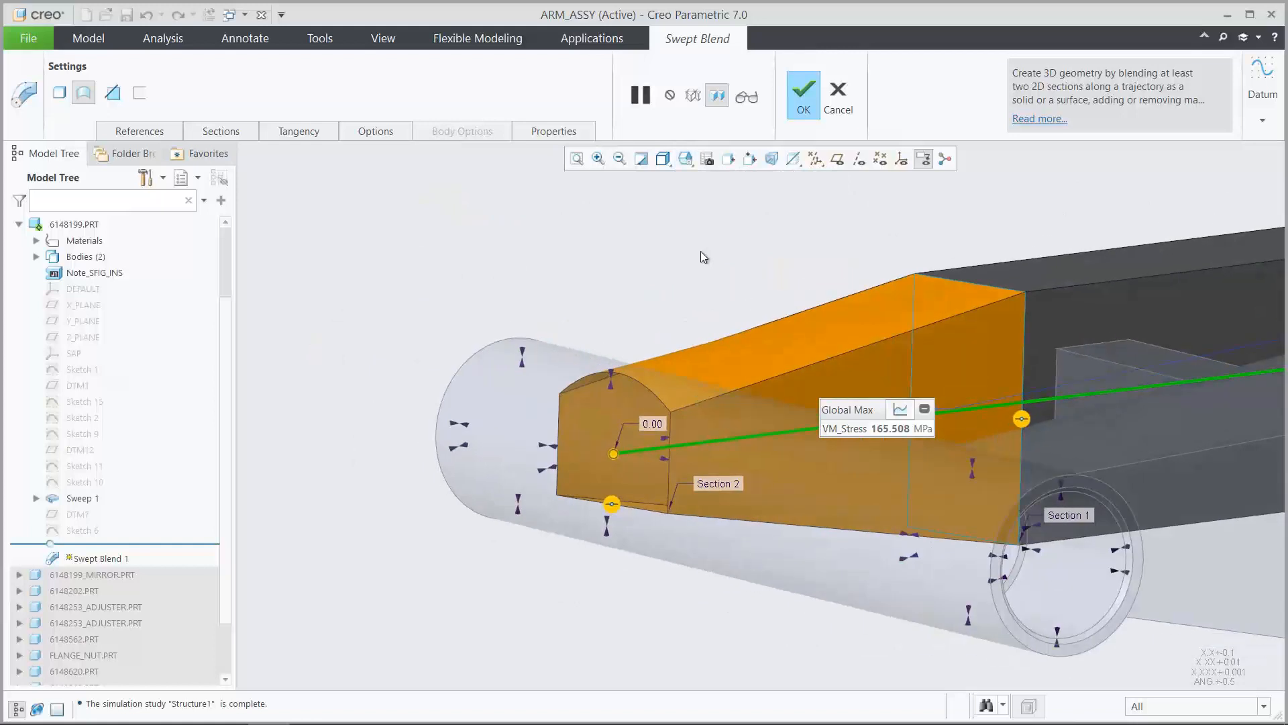
Show Sketch 2, use its rectangle as Section 2 of the swept blend, and move the section's start point to the opposite upper corner
left_click(227, 133)
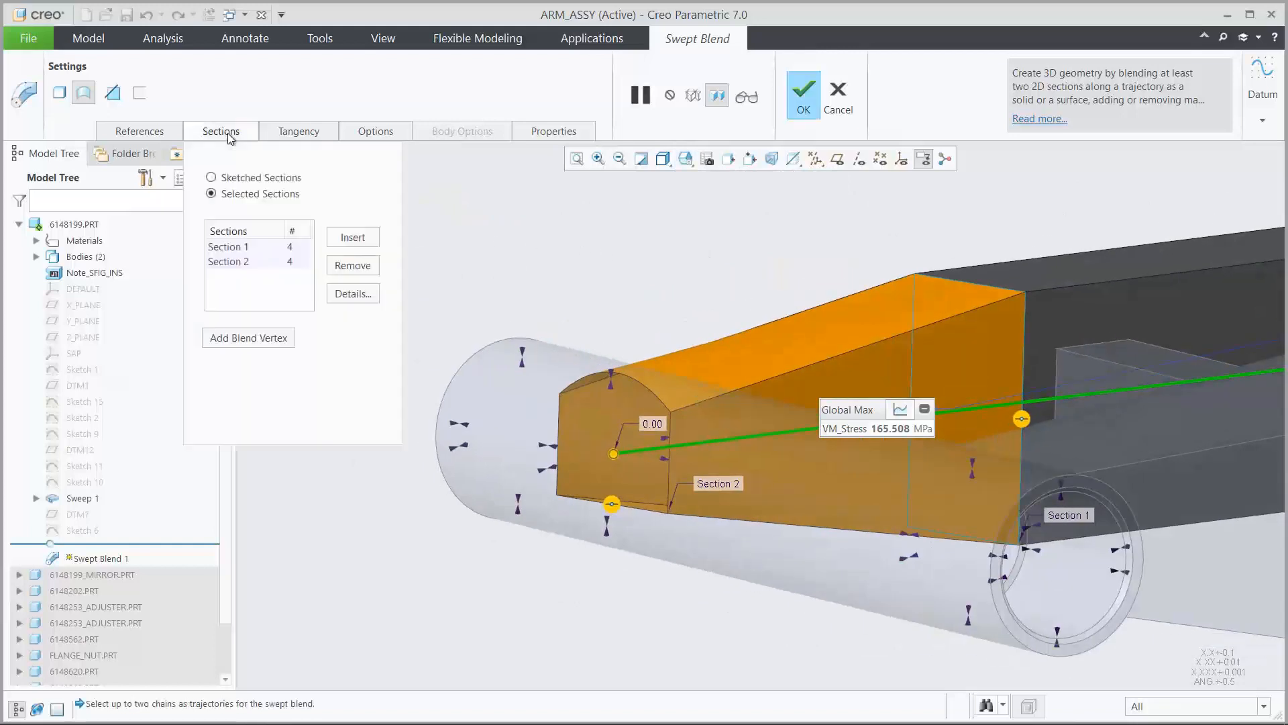
left_click(233, 263)
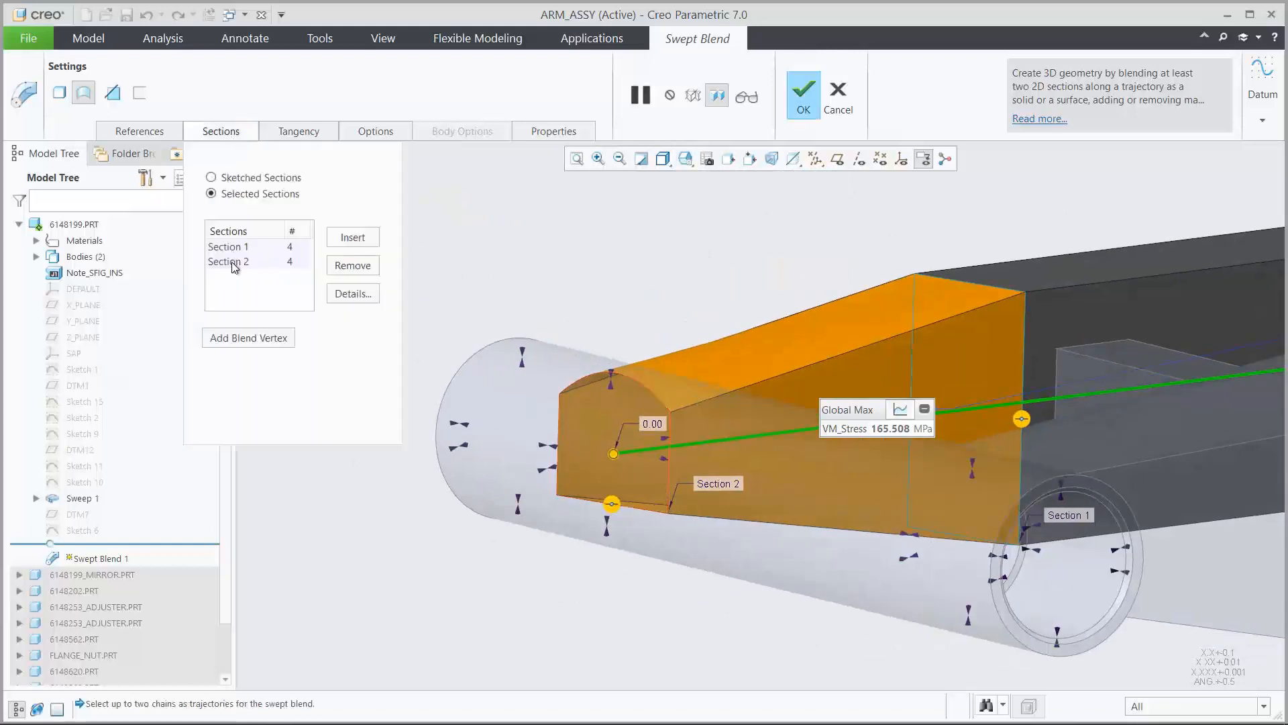
right_click(84, 418)
left_click(119, 427)
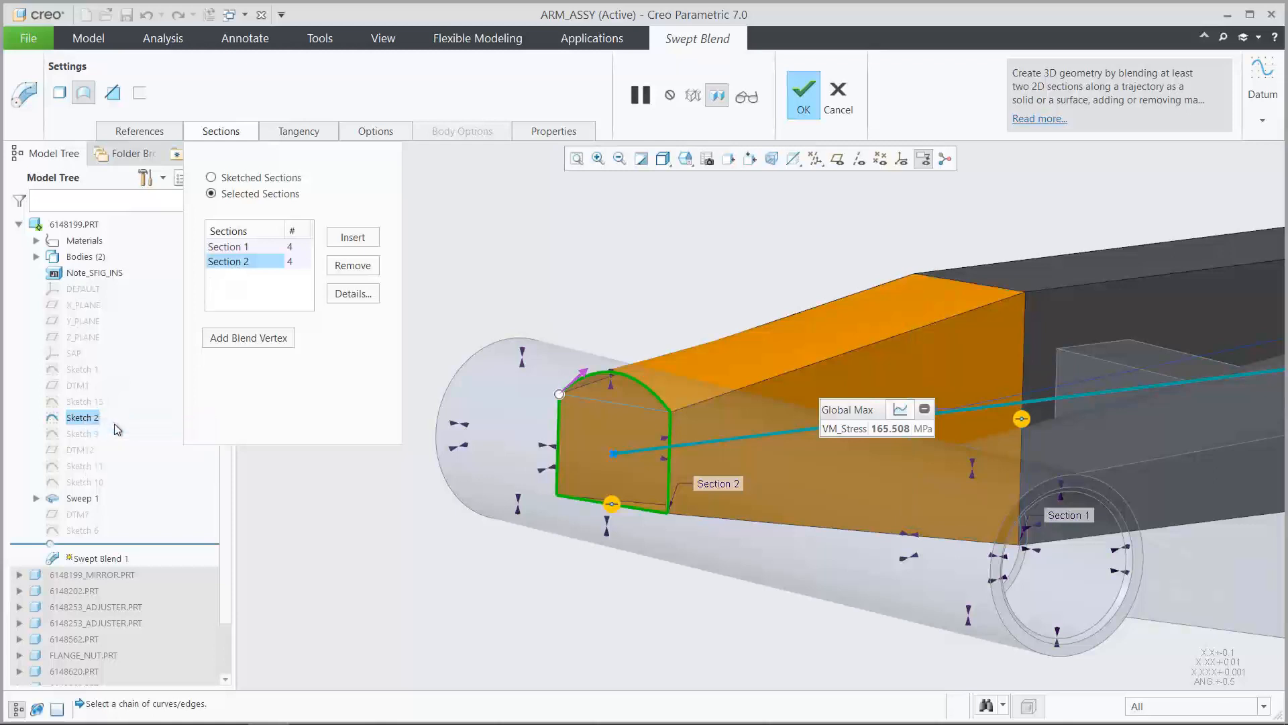
left_click(612, 408)
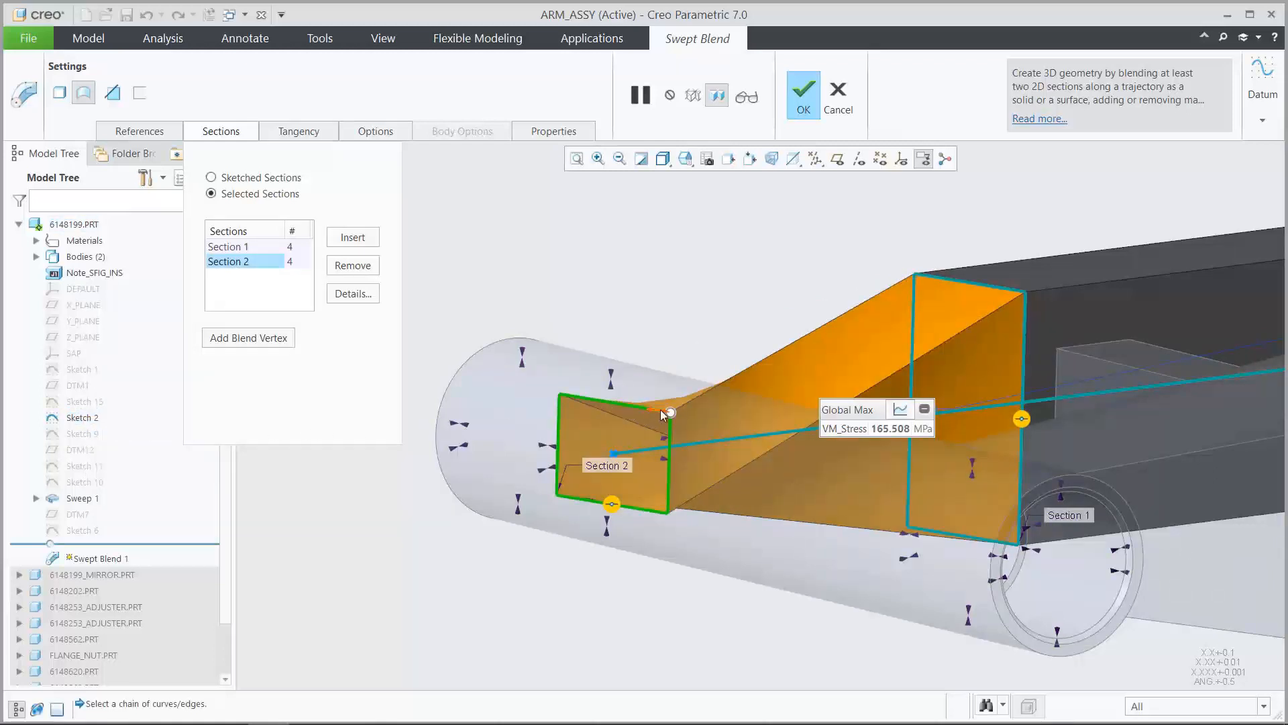
left_click_drag(671, 412, 560, 397)
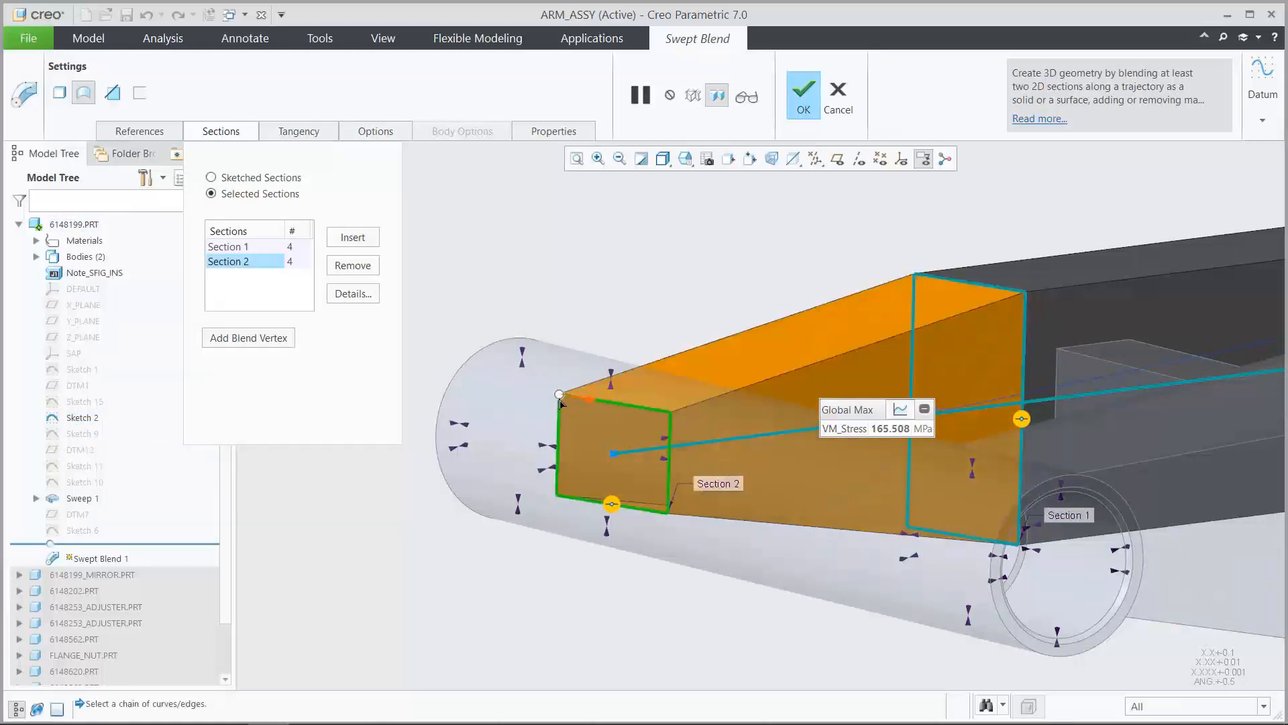
Restore the 00_START view and accept the redefined Swept Blend 1
left_click(685, 159)
left_click(702, 206)
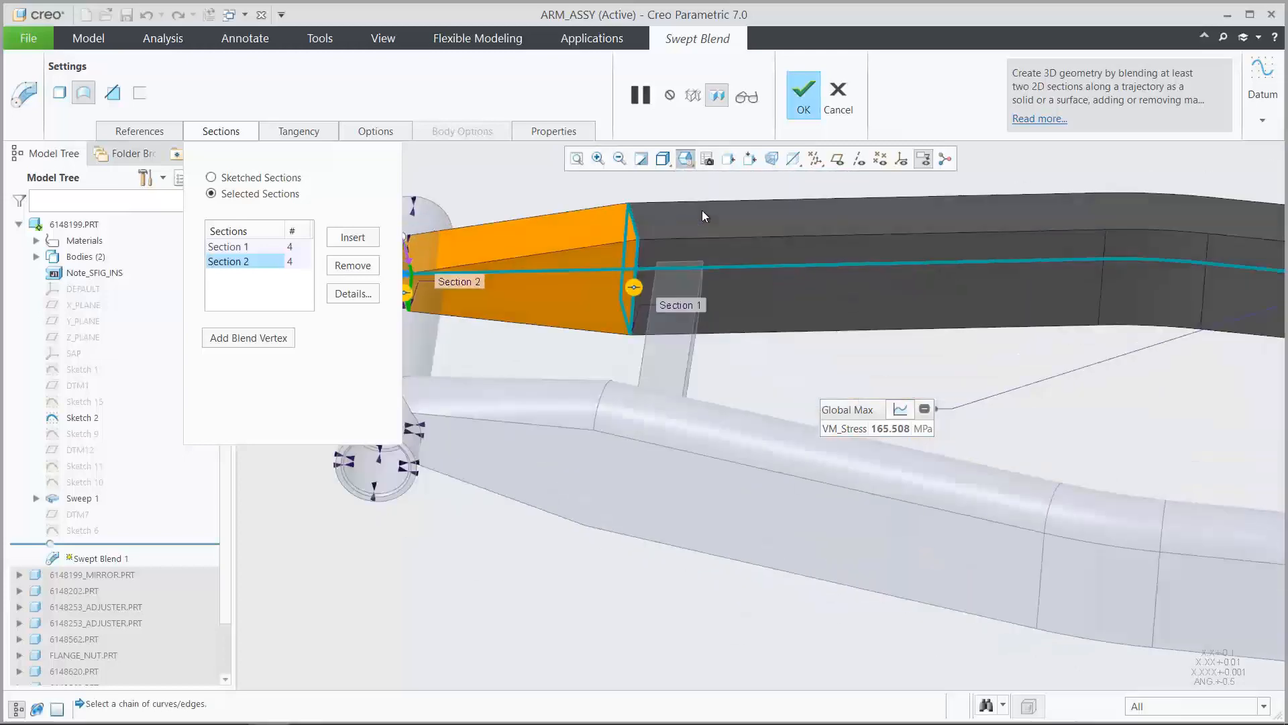
left_click(801, 98)
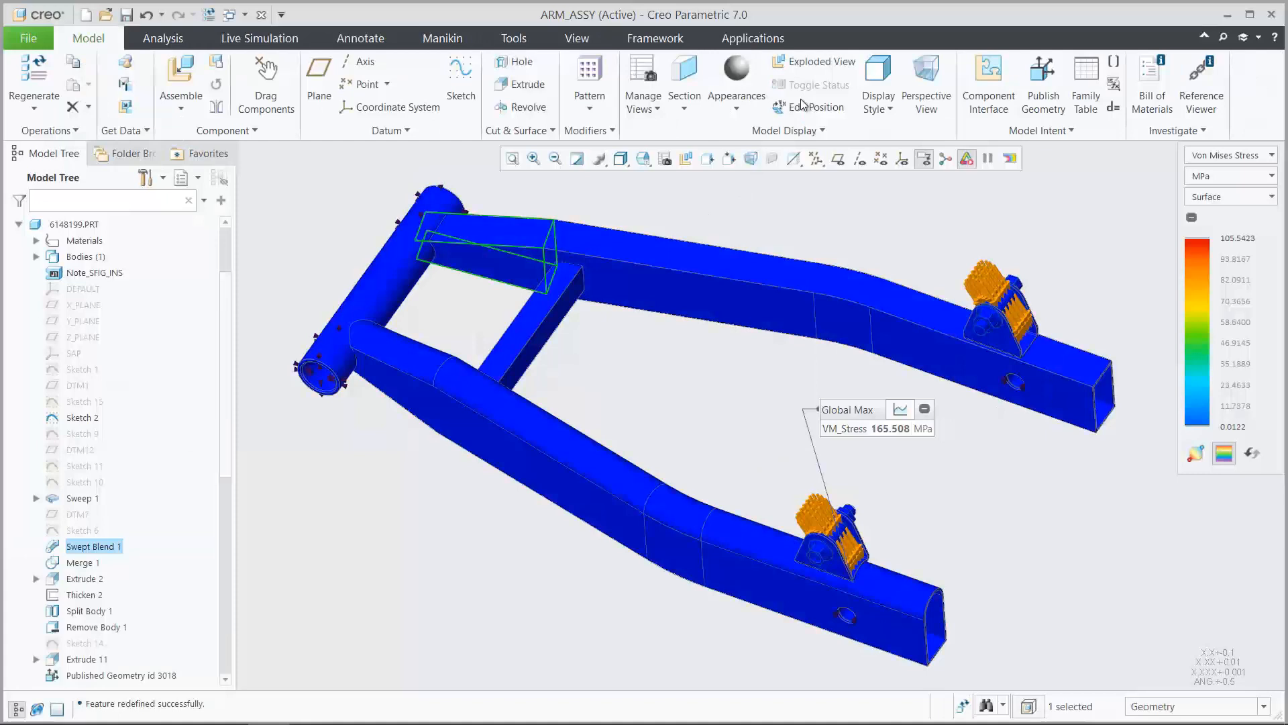
Regenerate the assembly to carry the rectangular arm profile through, and briefly view the Global Max stress as a graph
left_click(965, 706)
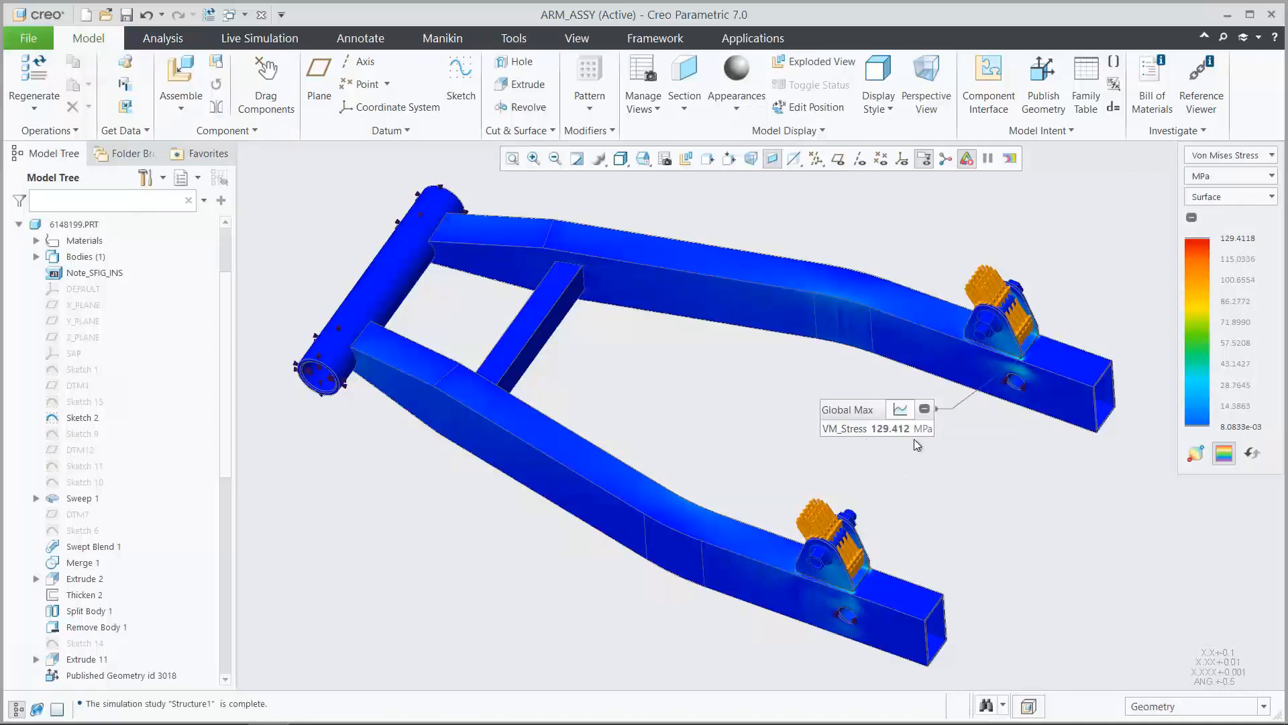
left_click(900, 410)
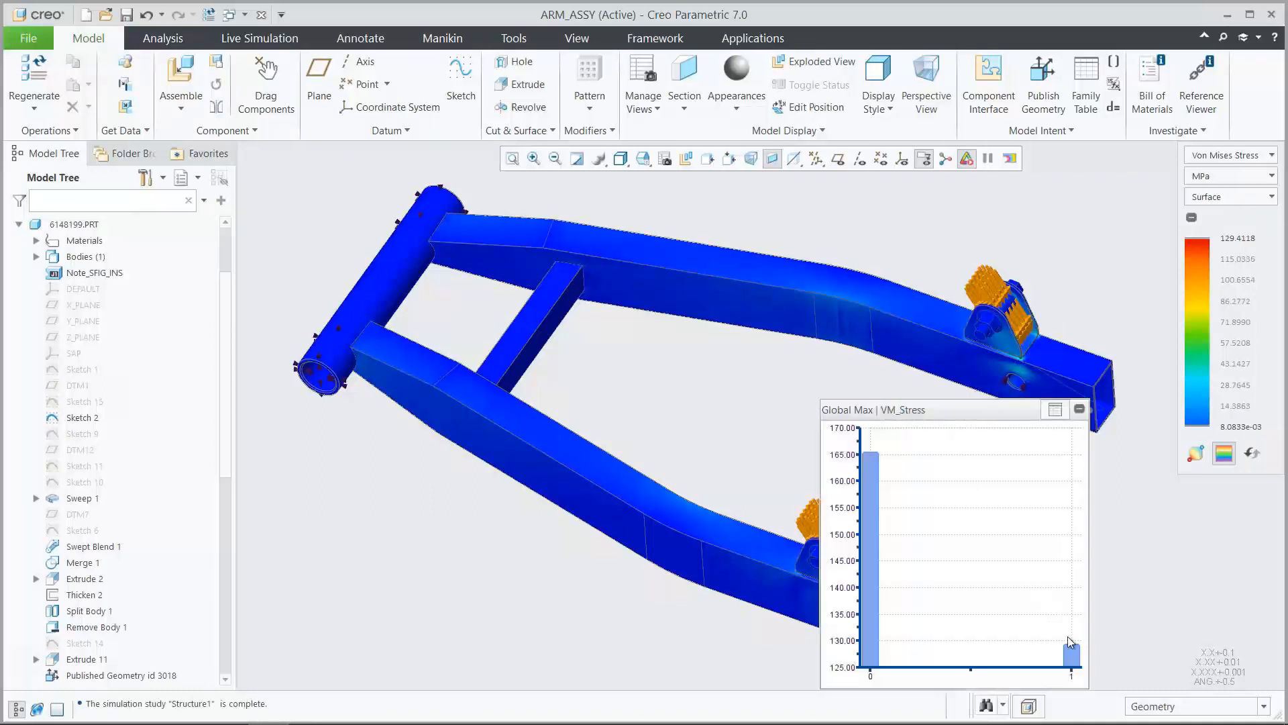
left_click(1054, 412)
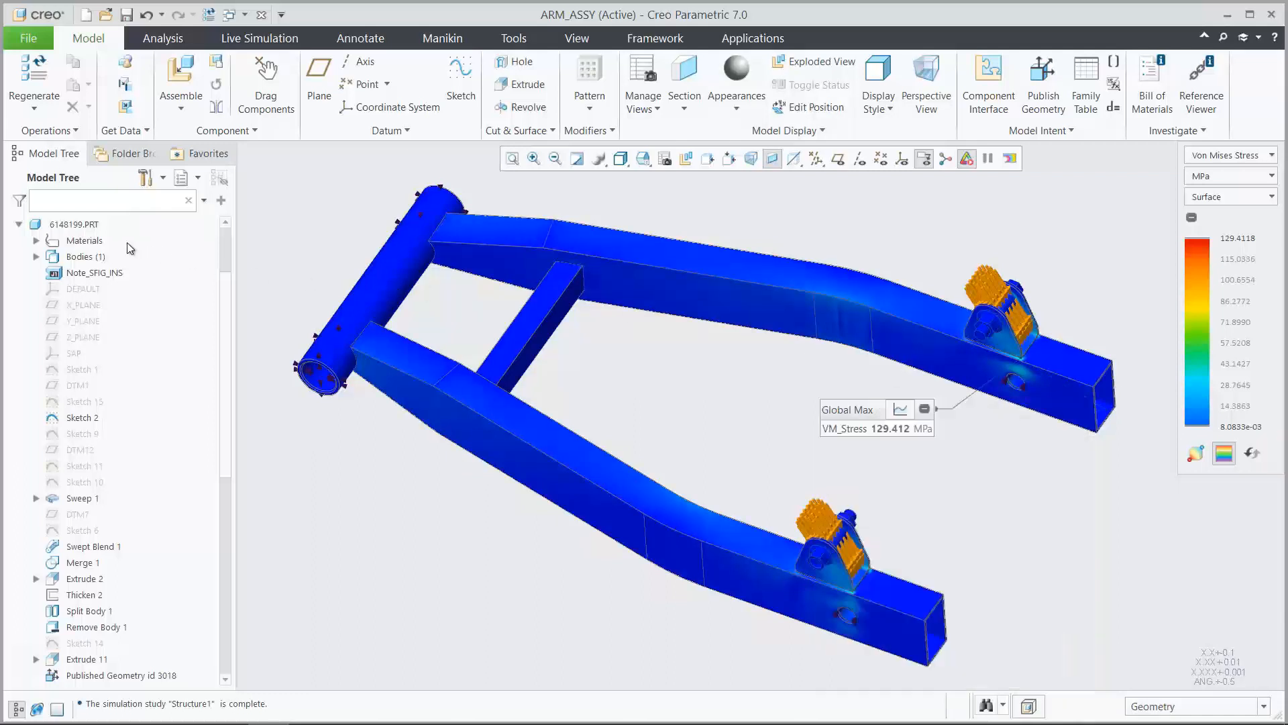
Set the offset dimension at the rear end of arm 6148199.PRT to 135
double_click(84, 226)
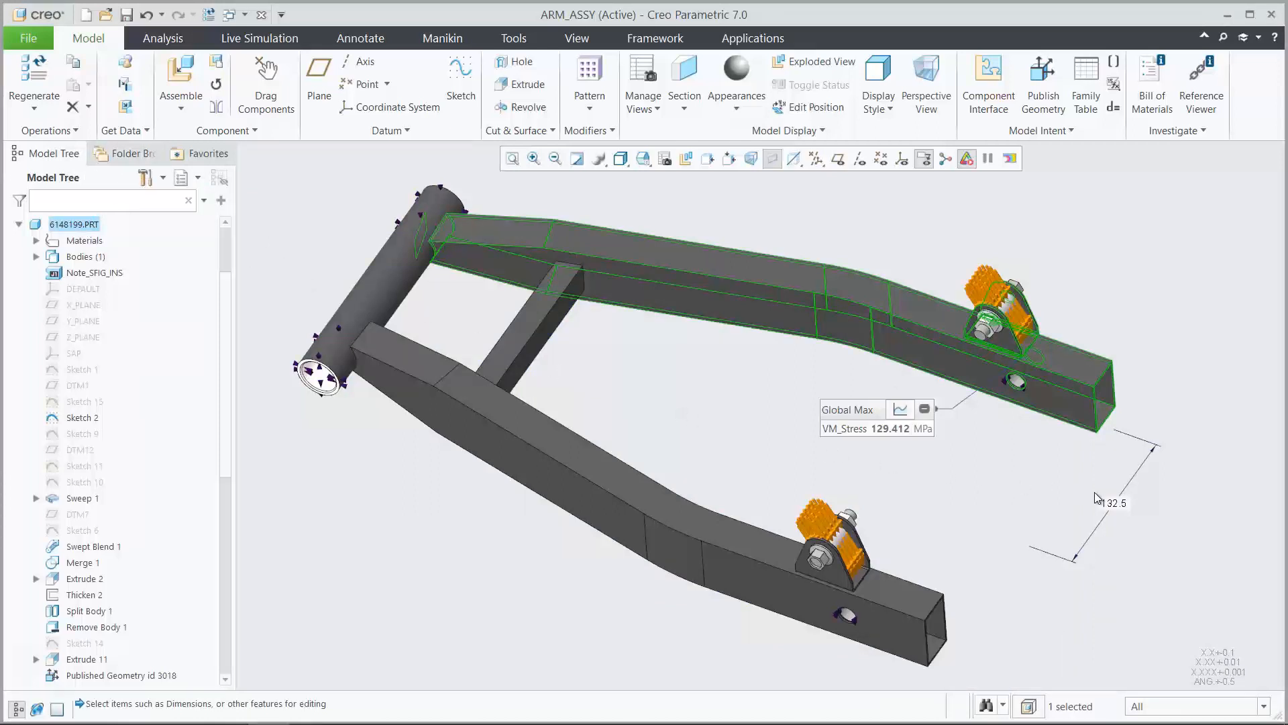
double_click(1114, 503)
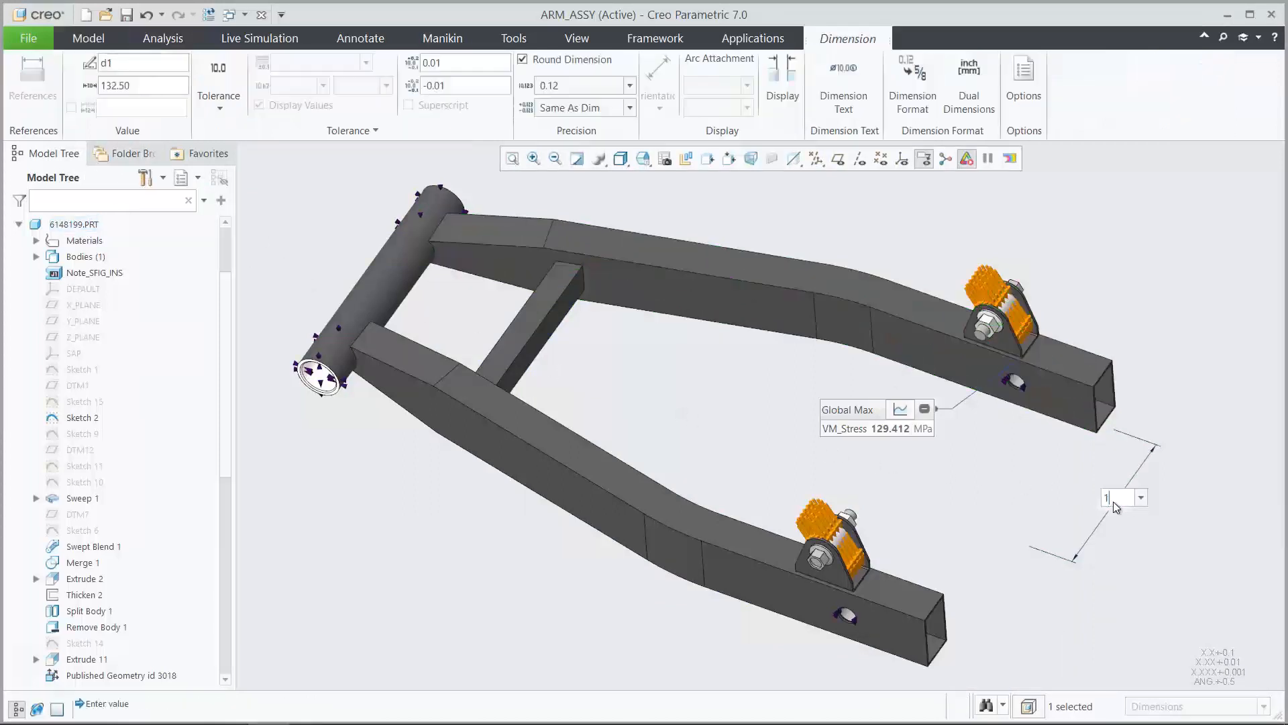
type("135")
key("Return")
left_click(1106, 582)
Regenerate the assembly with the new arm offset and briefly compare the Global Max stress on its graph
left_click(964, 706)
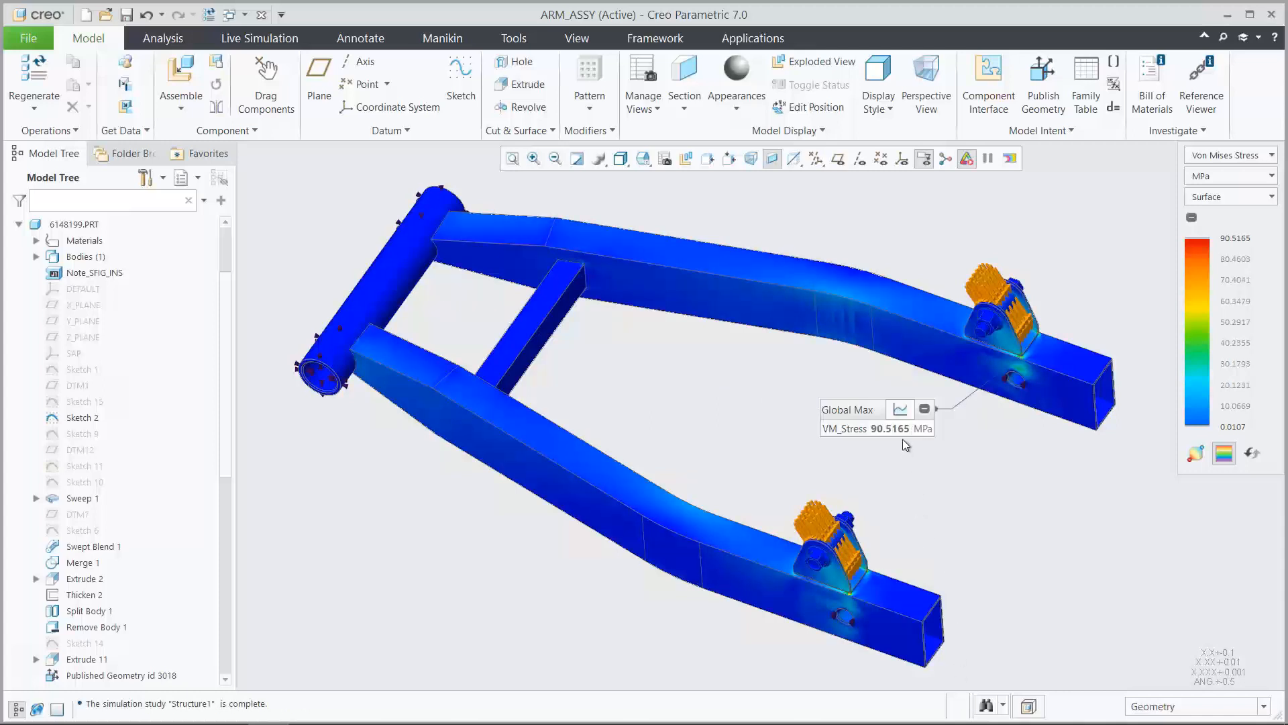
left_click(900, 408)
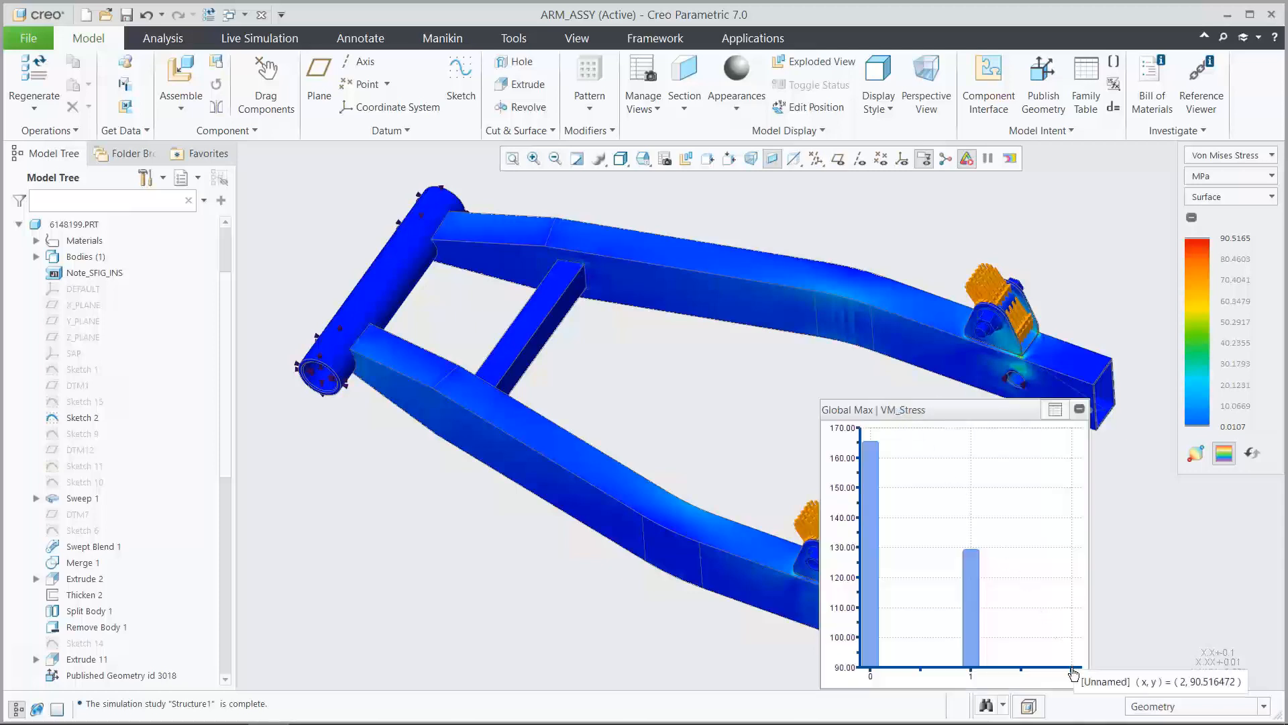
left_click(1055, 410)
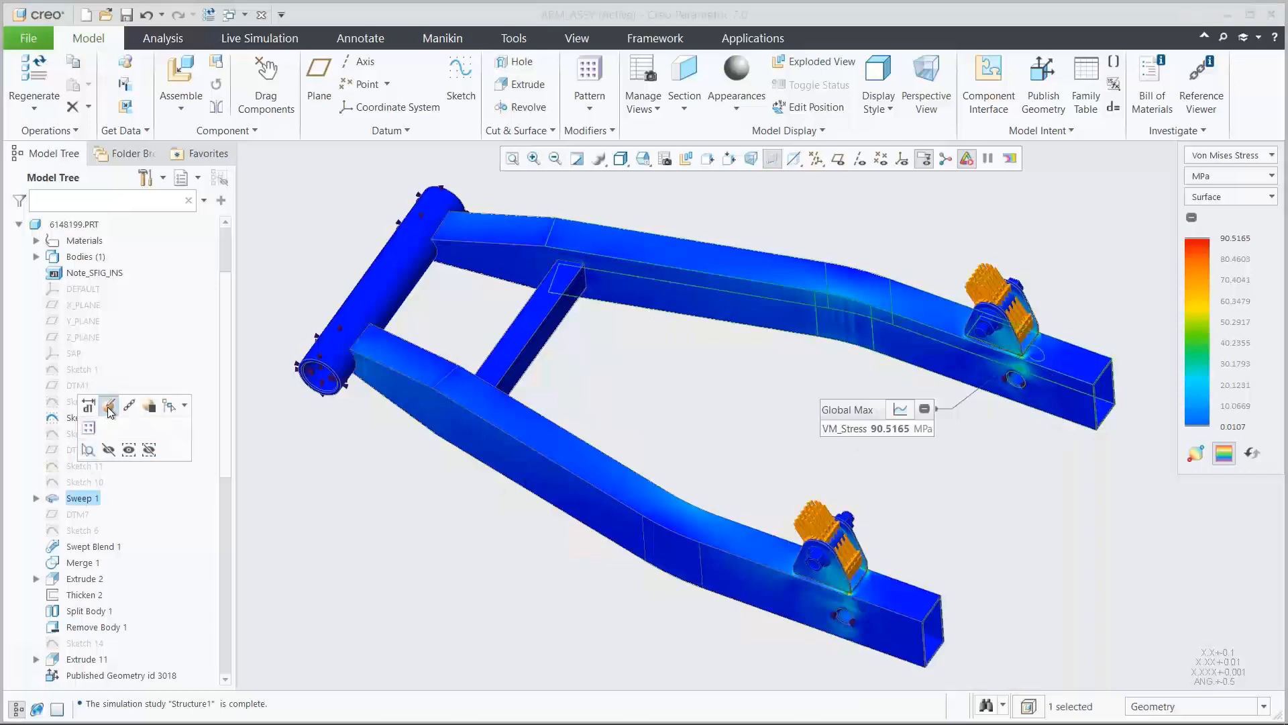
Edit the section sketch of Sweep 1 and project the closed loop of Sketch 10 into it
left_click(107, 408)
left_click(145, 82)
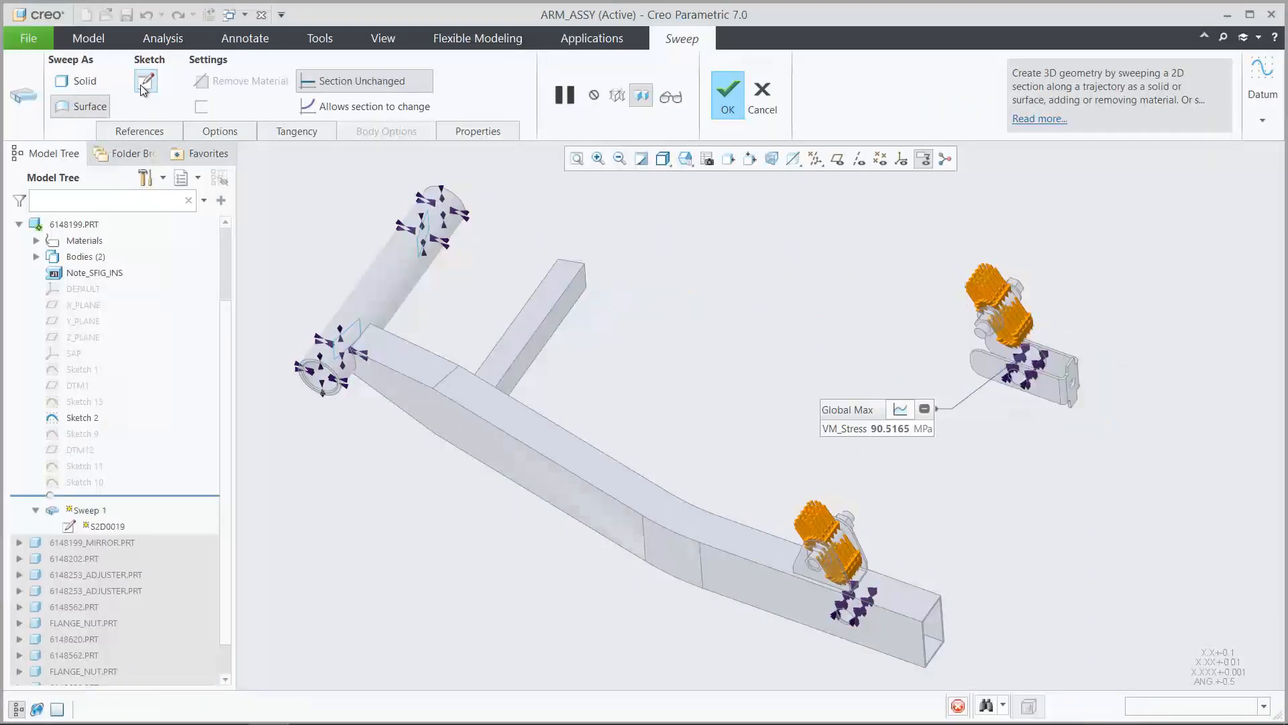
left_click(664, 158)
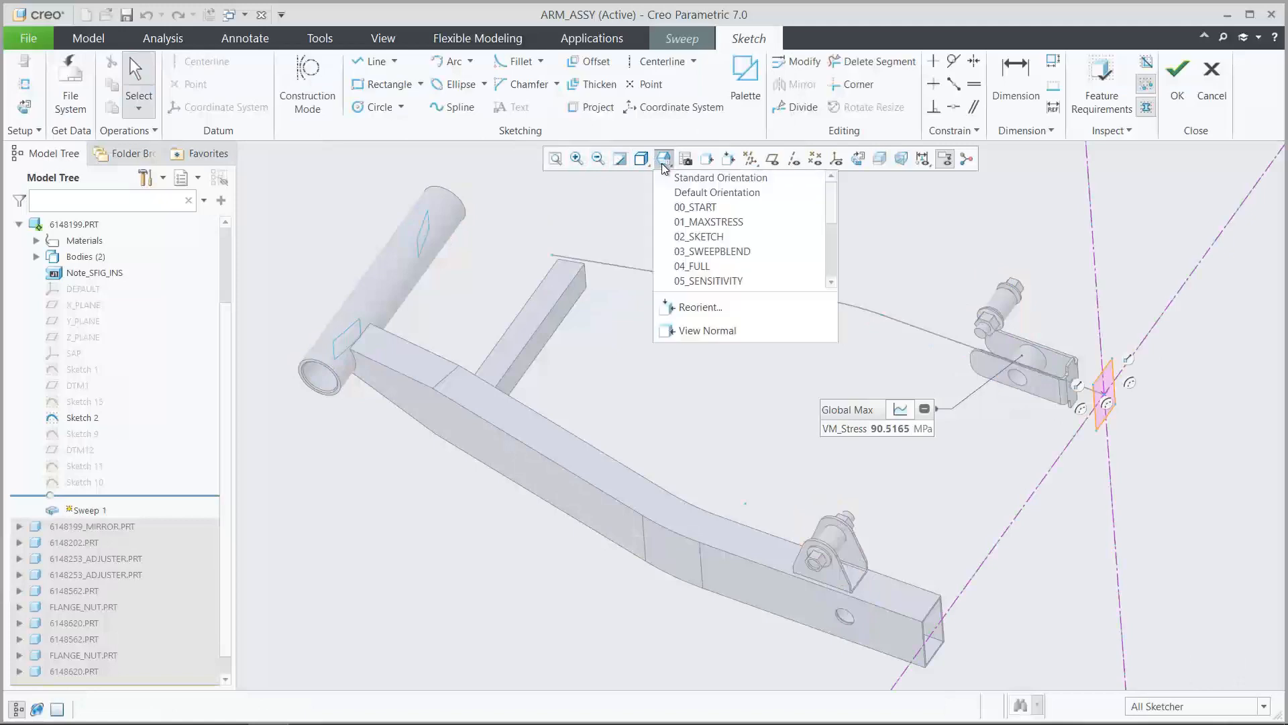
left_click(689, 245)
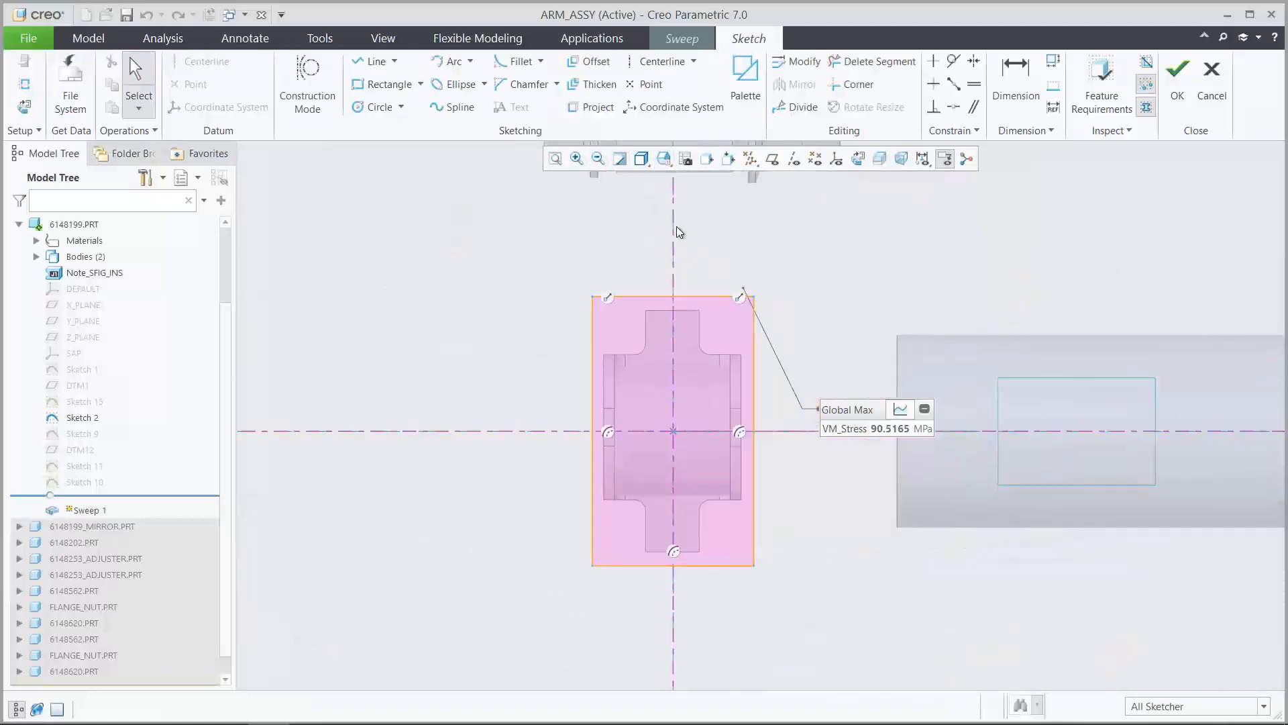
left_click(599, 106)
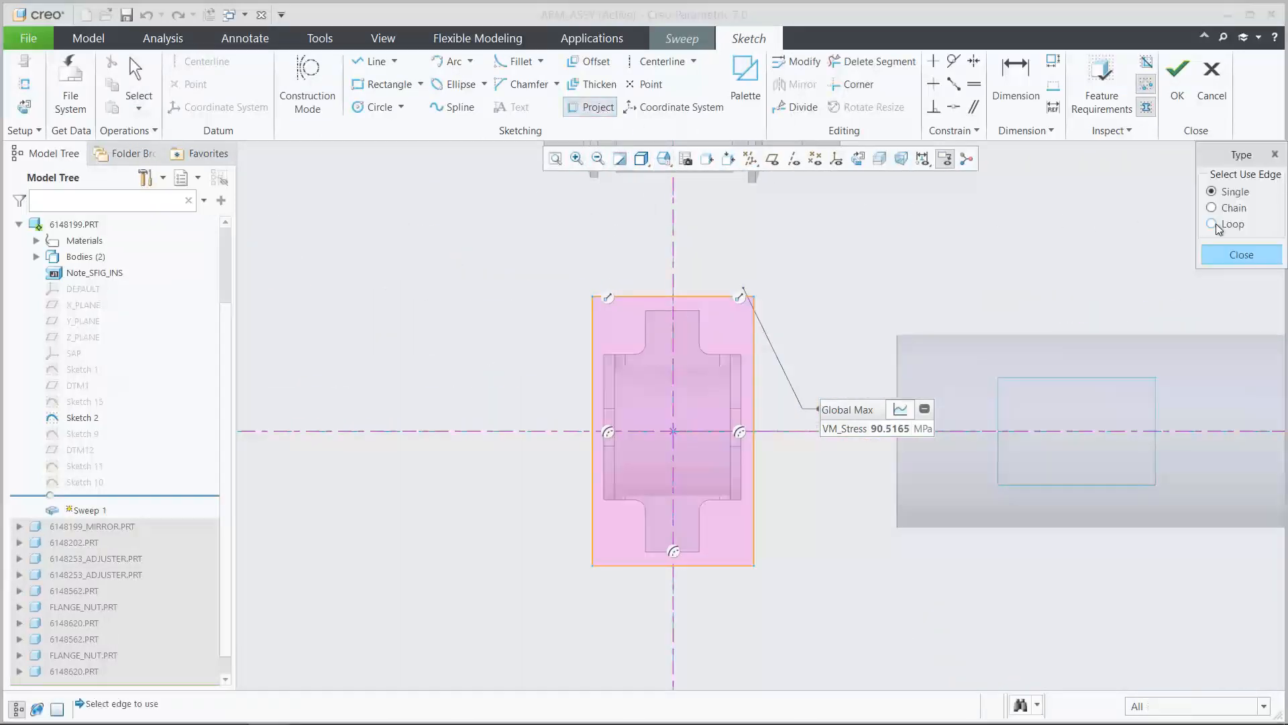
left_click(1213, 223)
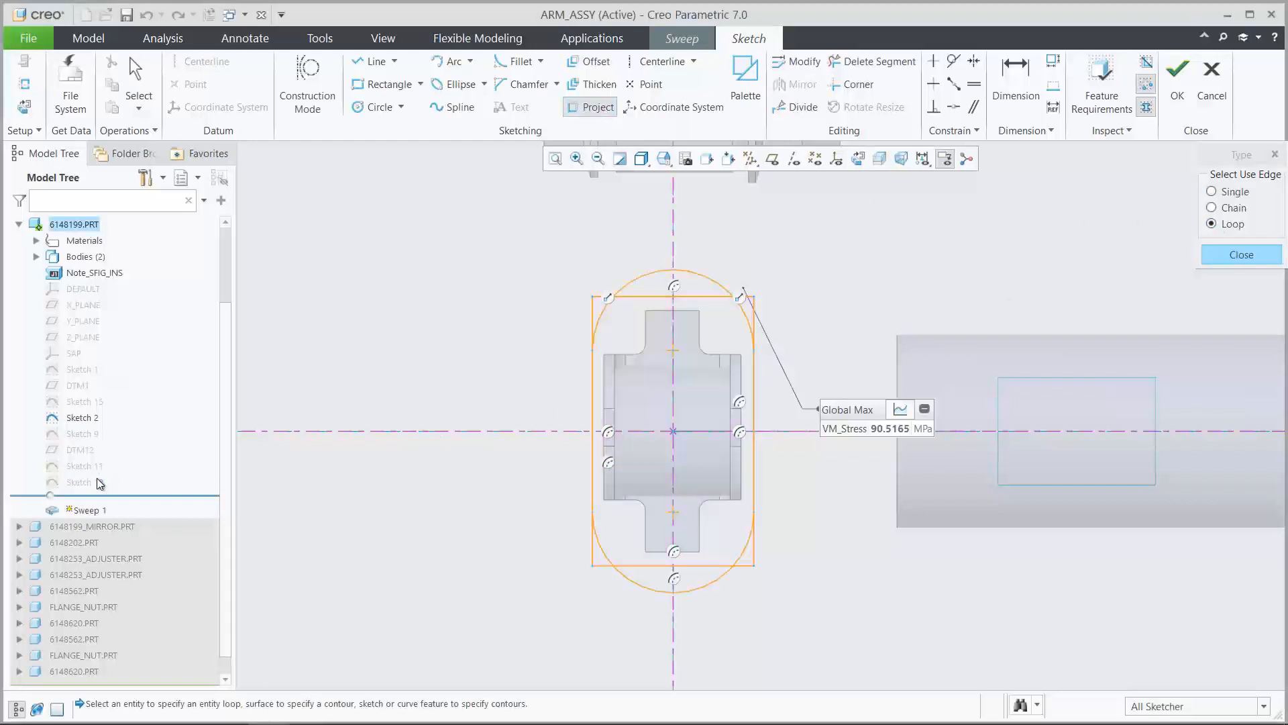
left_click(1236, 259)
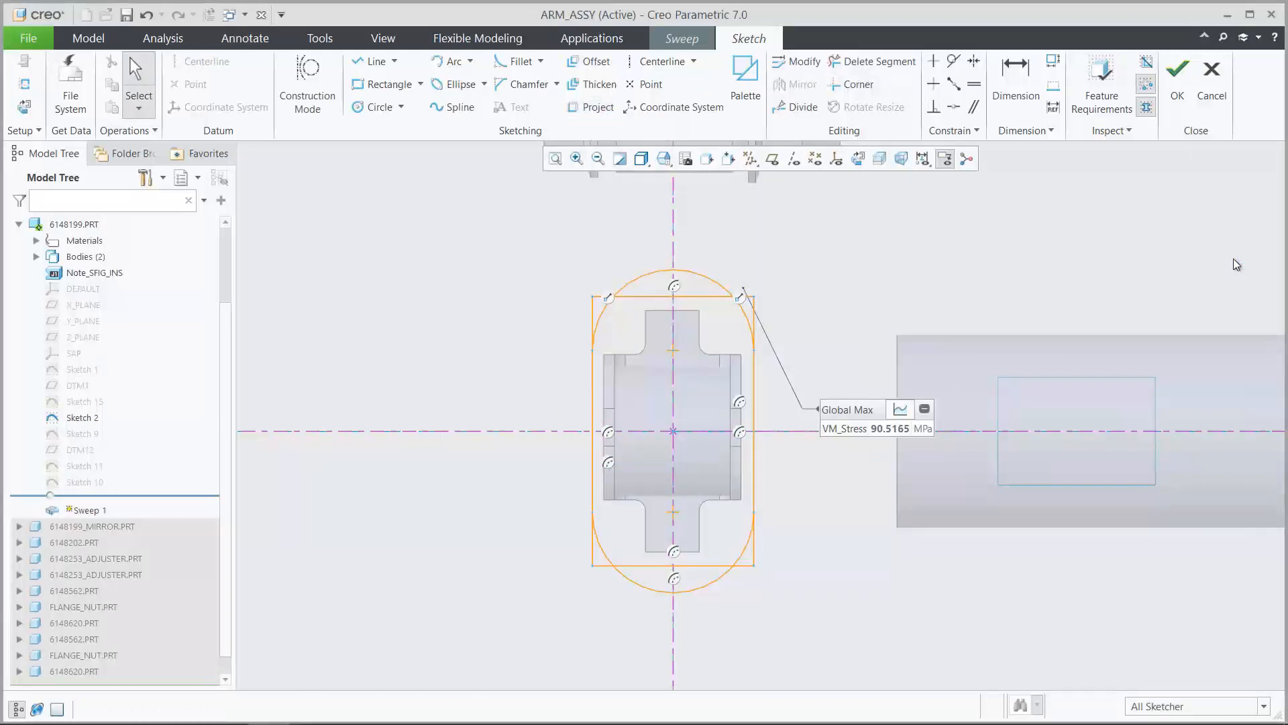
Replace the four rectangle lines of the section with the matching arcs and straight sides of the projected rounded slot
left_click(706, 296)
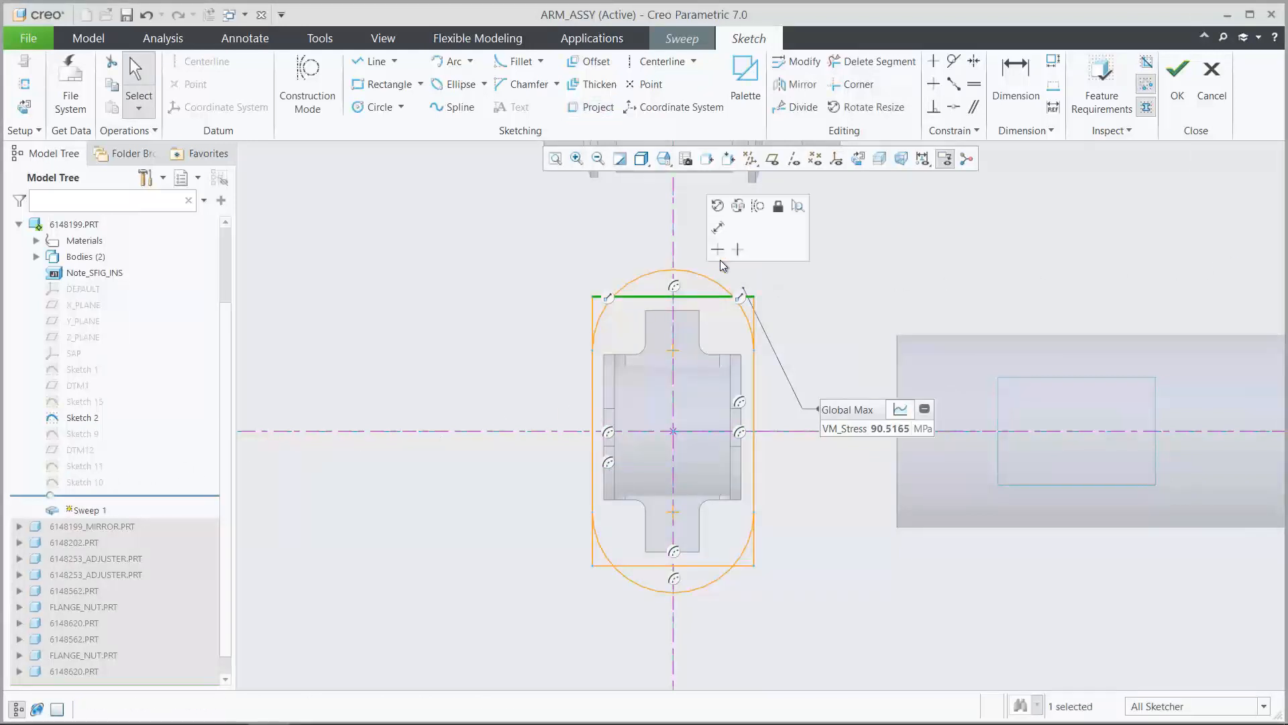
left_click(738, 206)
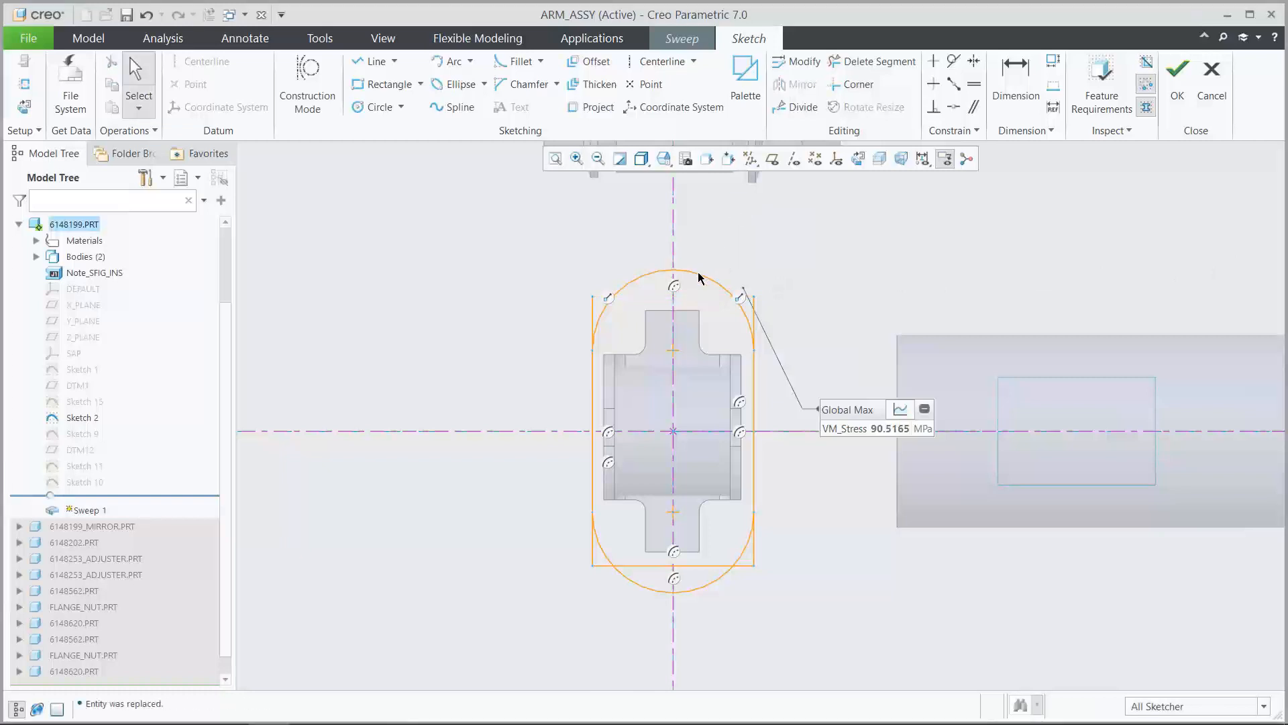
left_click(593, 310)
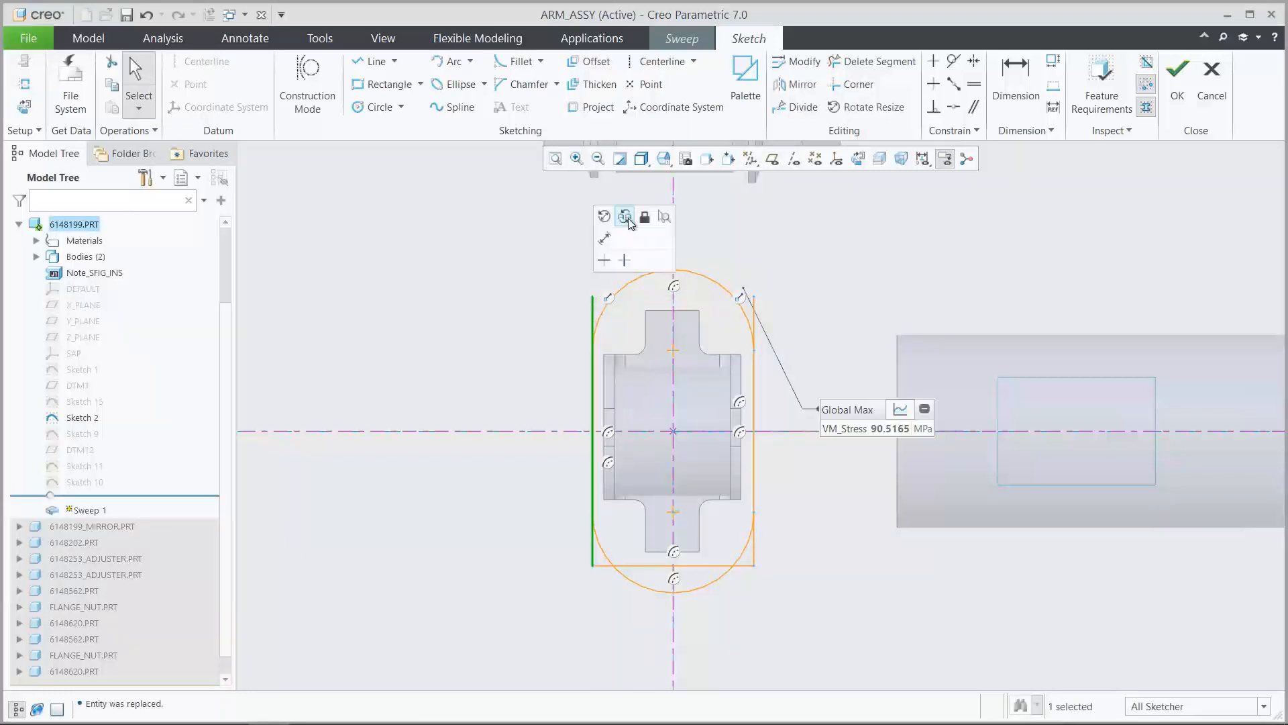
left_click(628, 219)
left_click(593, 386)
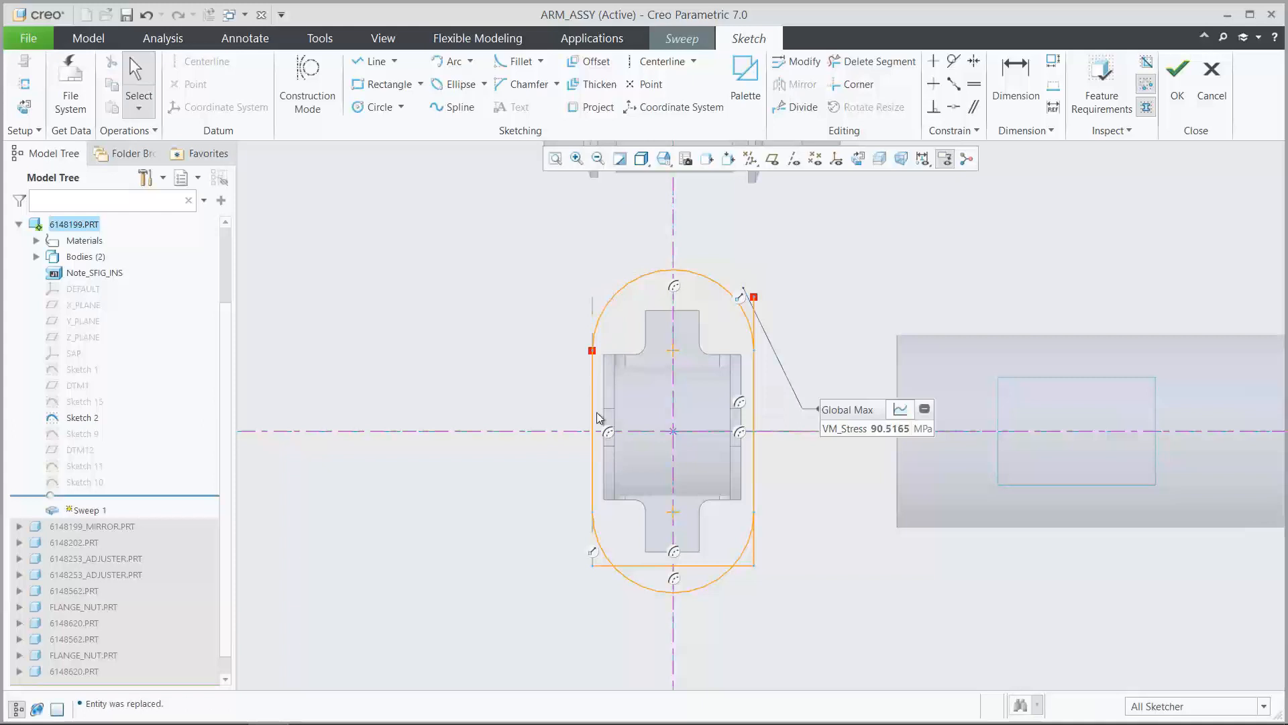
left_click(631, 565)
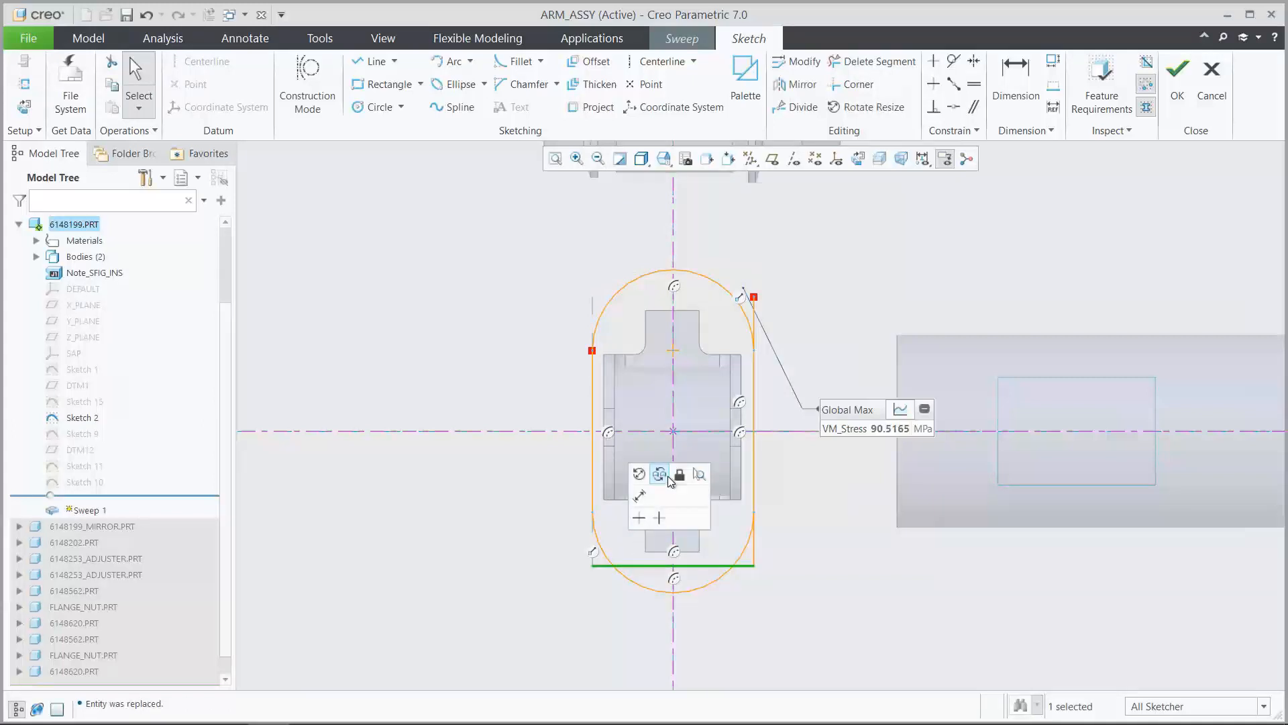
left_click(667, 476)
left_click(650, 586)
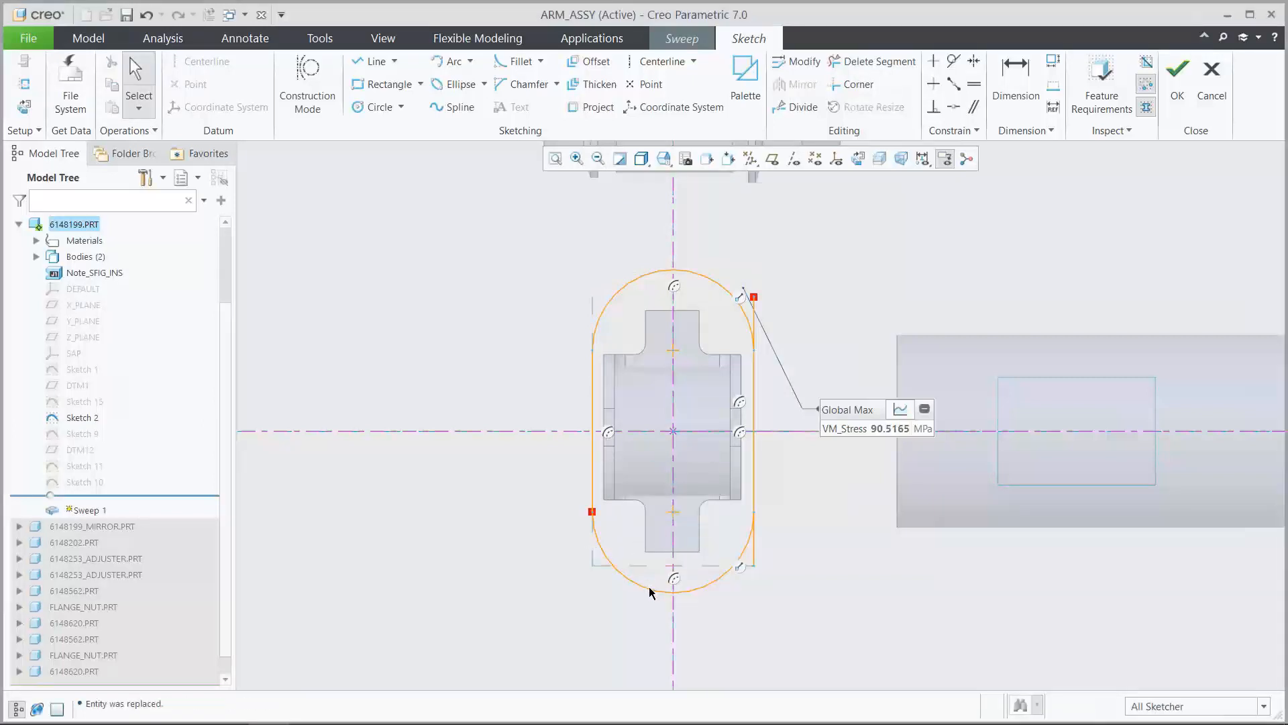
left_click(754, 546)
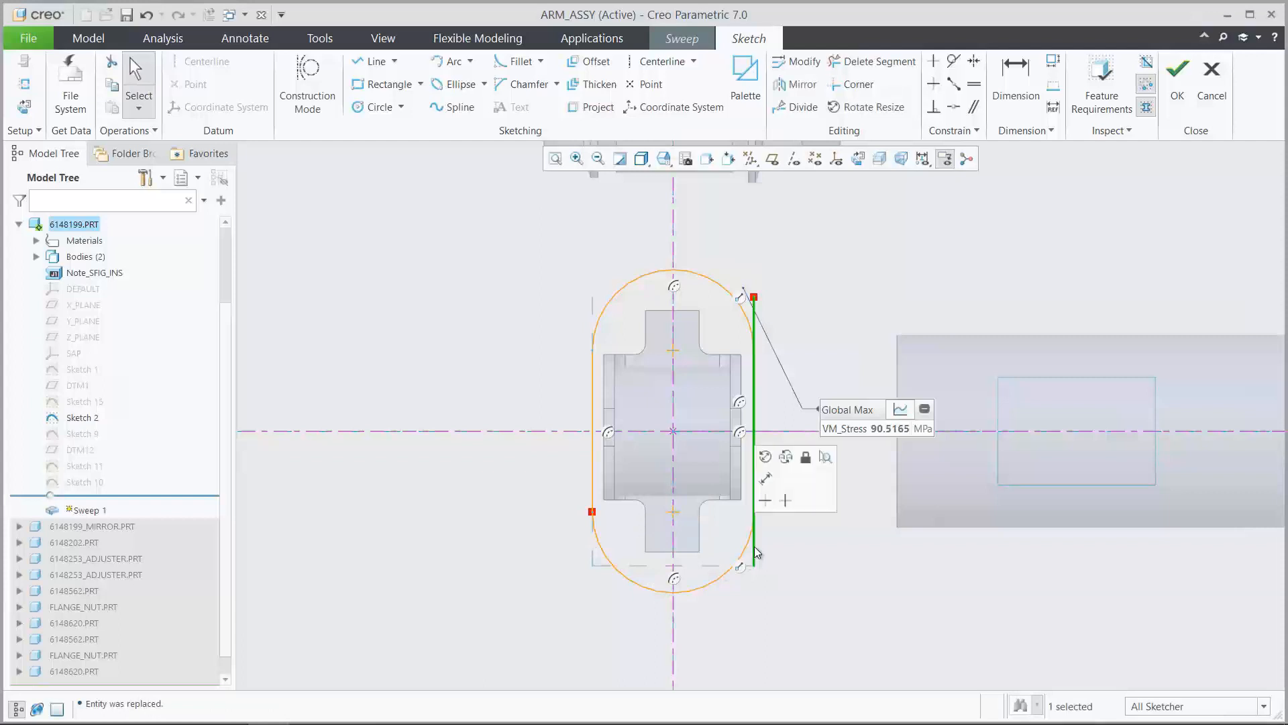
left_click(787, 459)
left_click(754, 454)
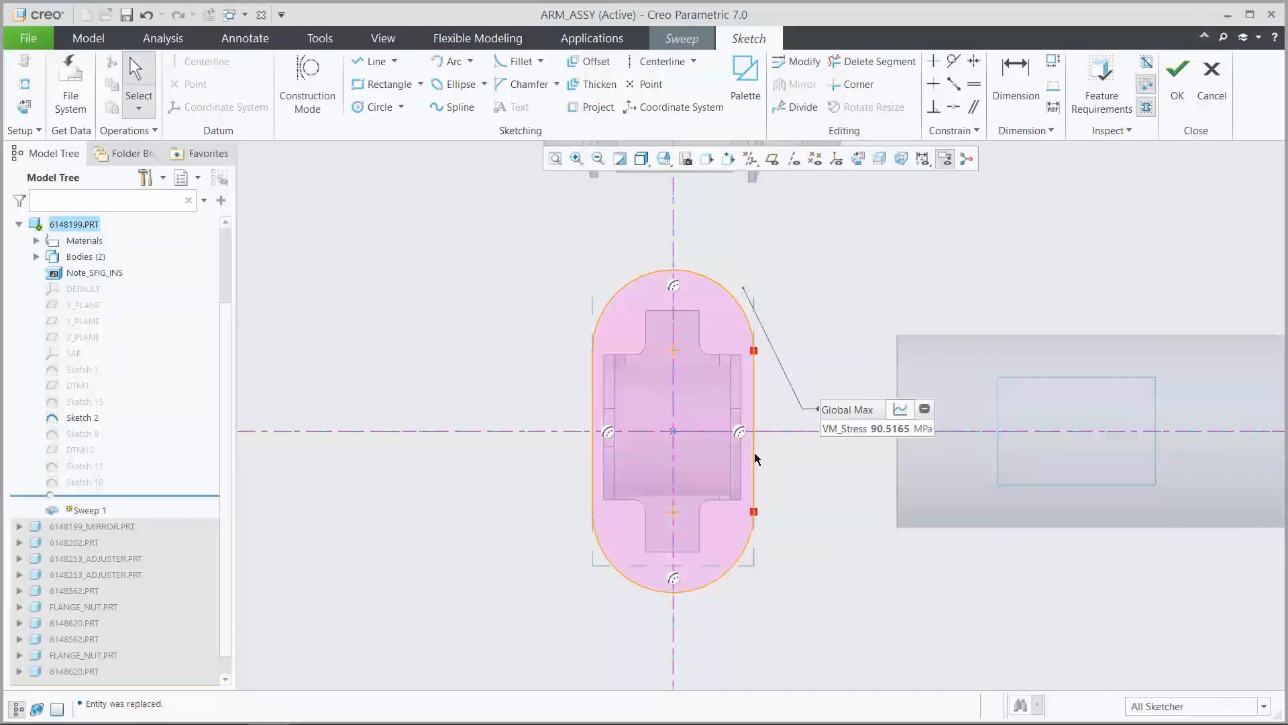
Accept the rounded-slot section sketch and complete the redefinition of Sweep 1
left_click(1171, 101)
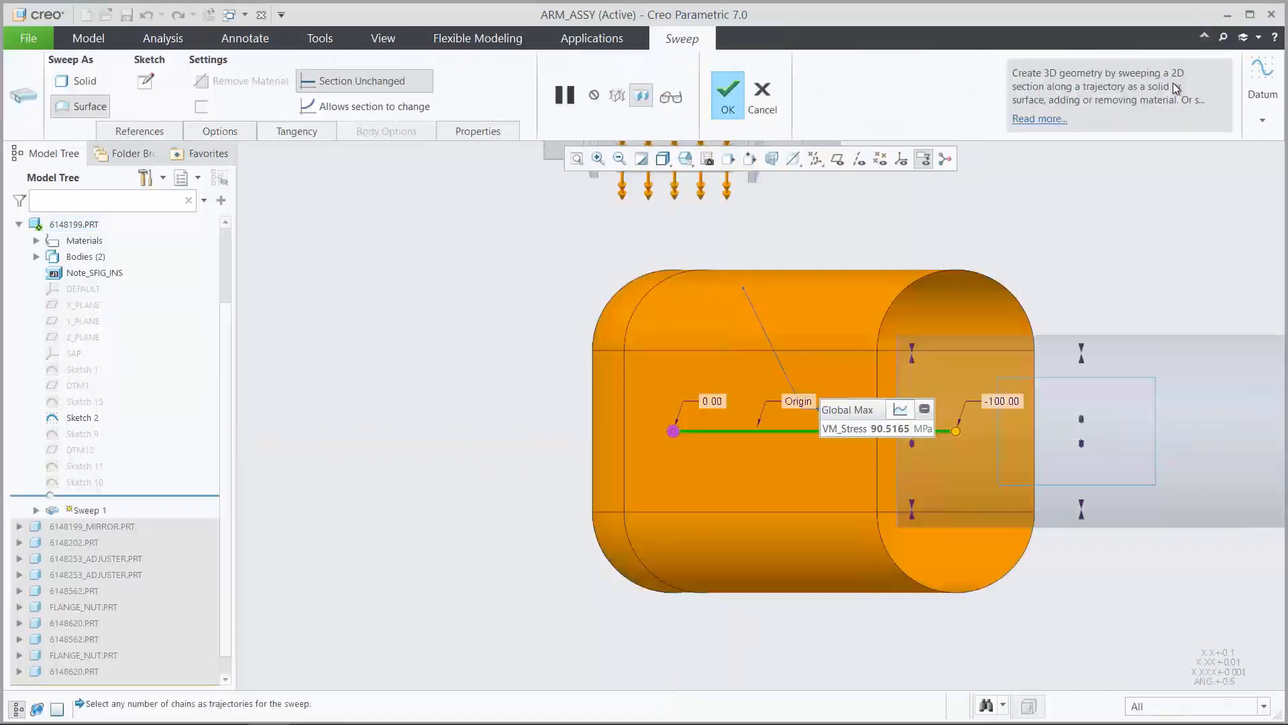
left_click(685, 158)
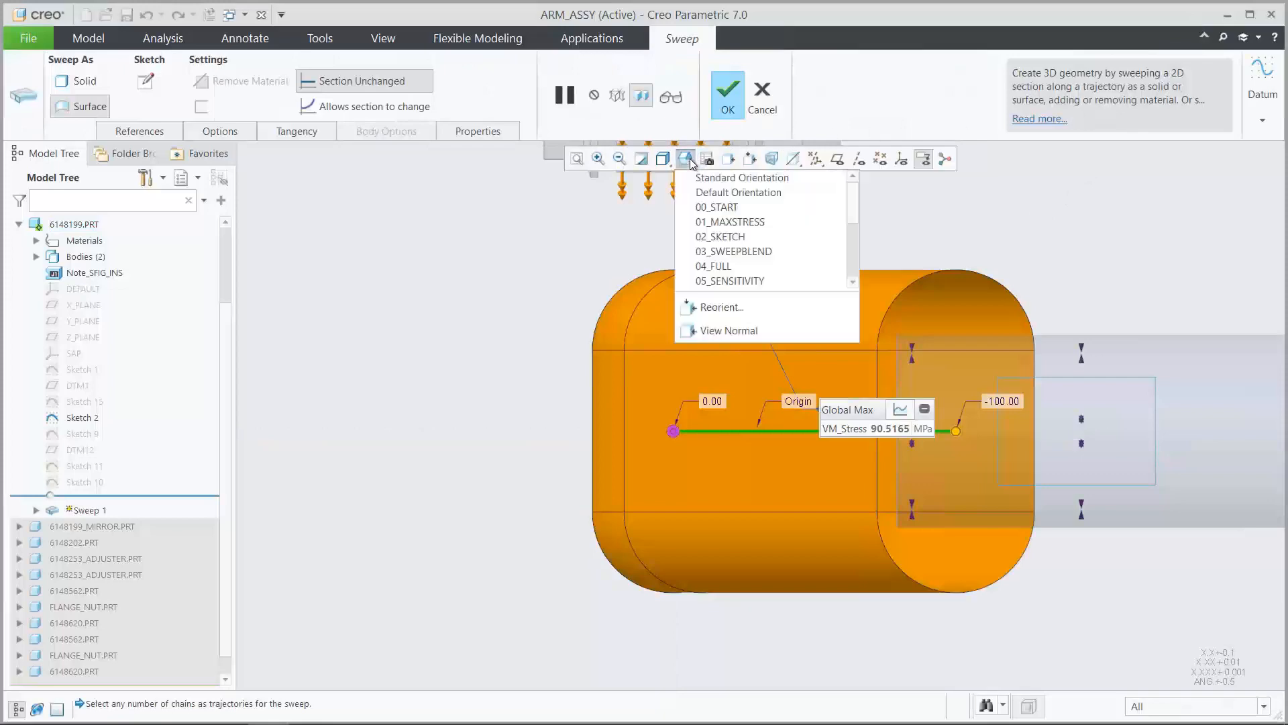
left_click(697, 207)
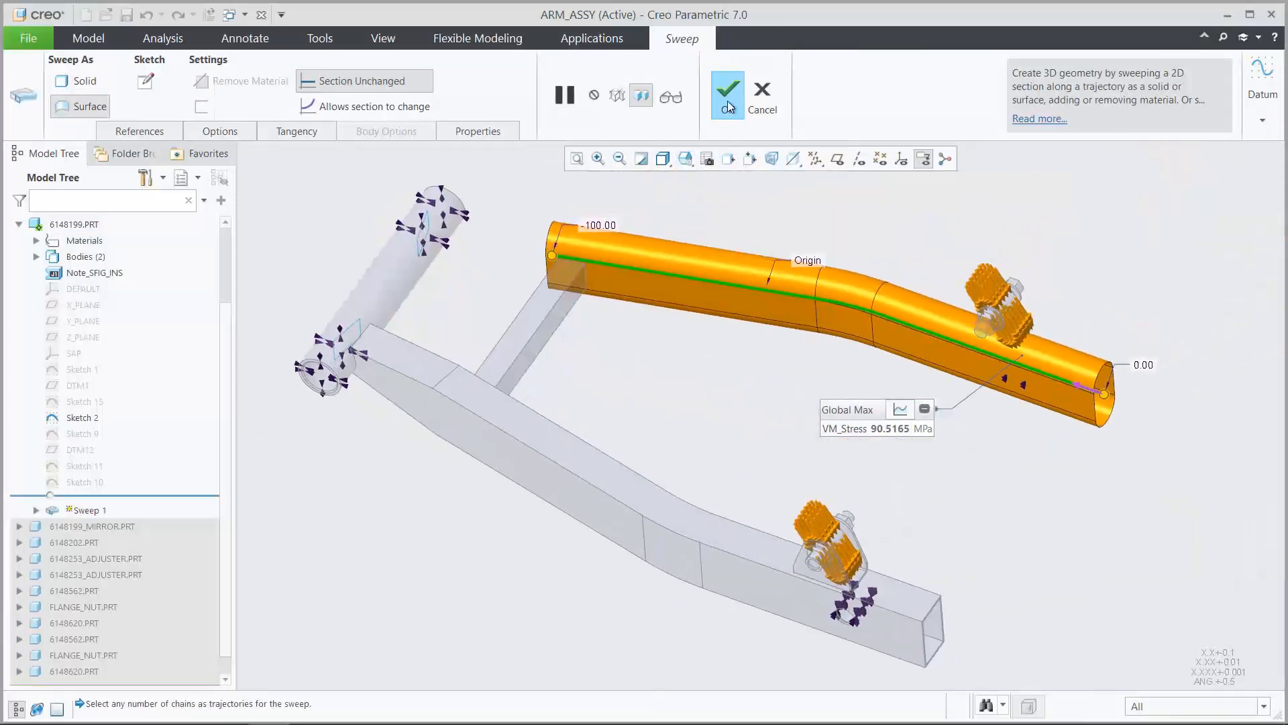
left_click(728, 99)
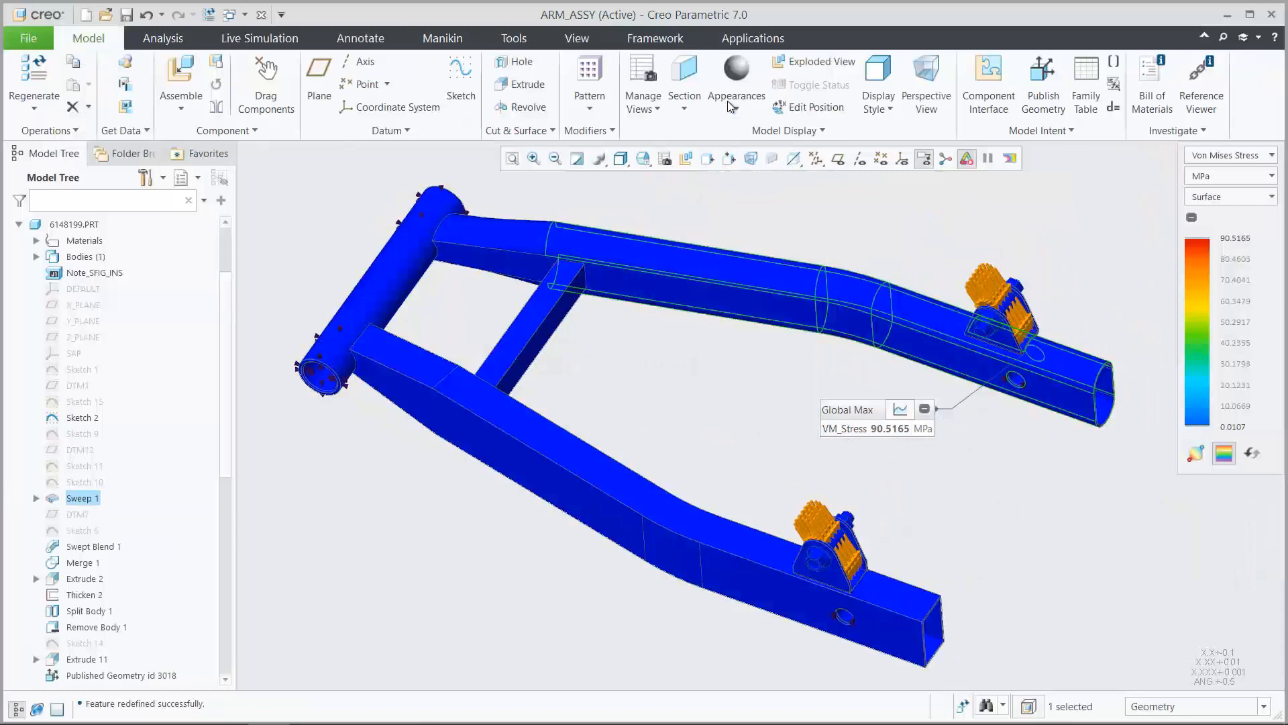
Redefine Swept Blend 1 with the shown Sketch 9 as Section 2, moving its start point to the opposite side of the curve
left_click(103, 547)
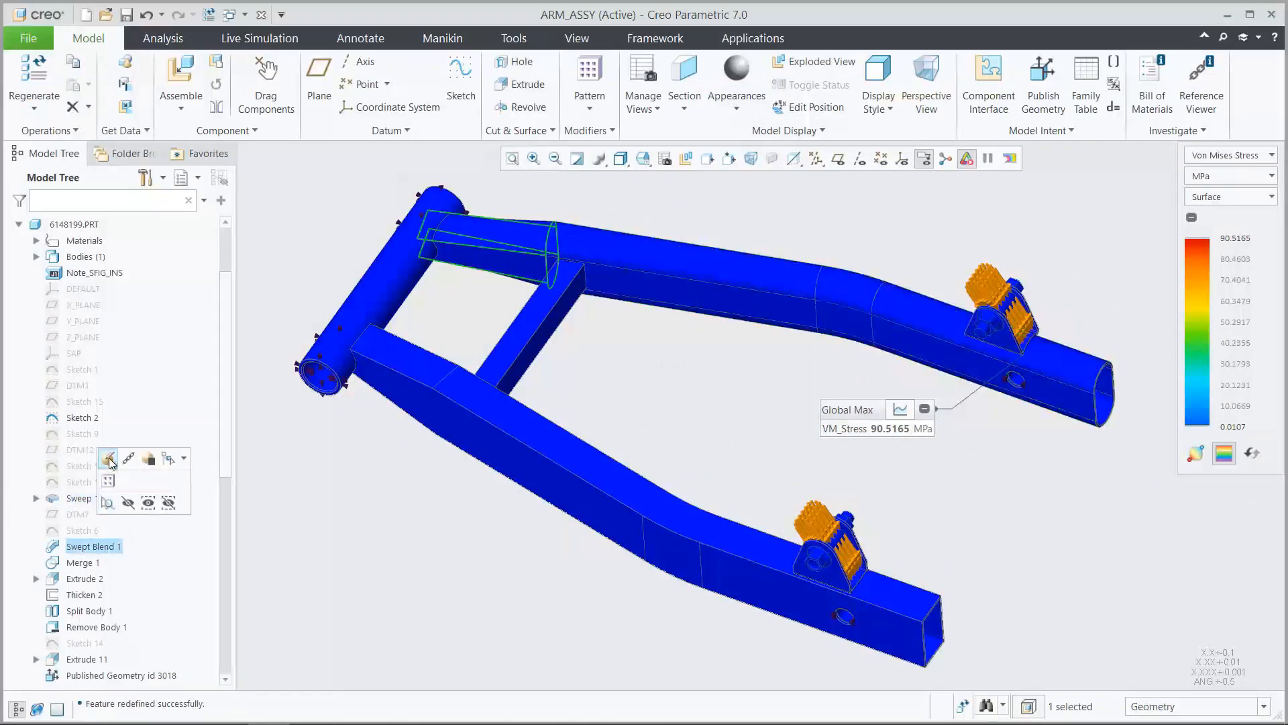
left_click(109, 459)
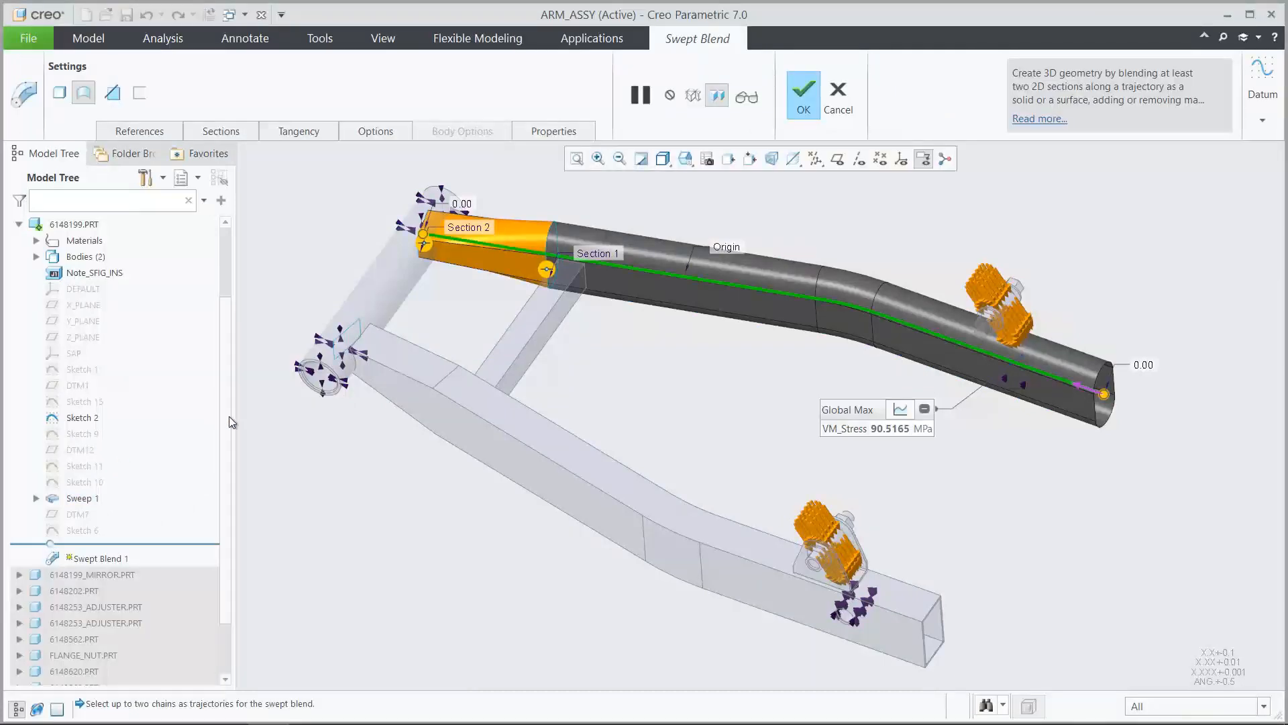
left_click(686, 162)
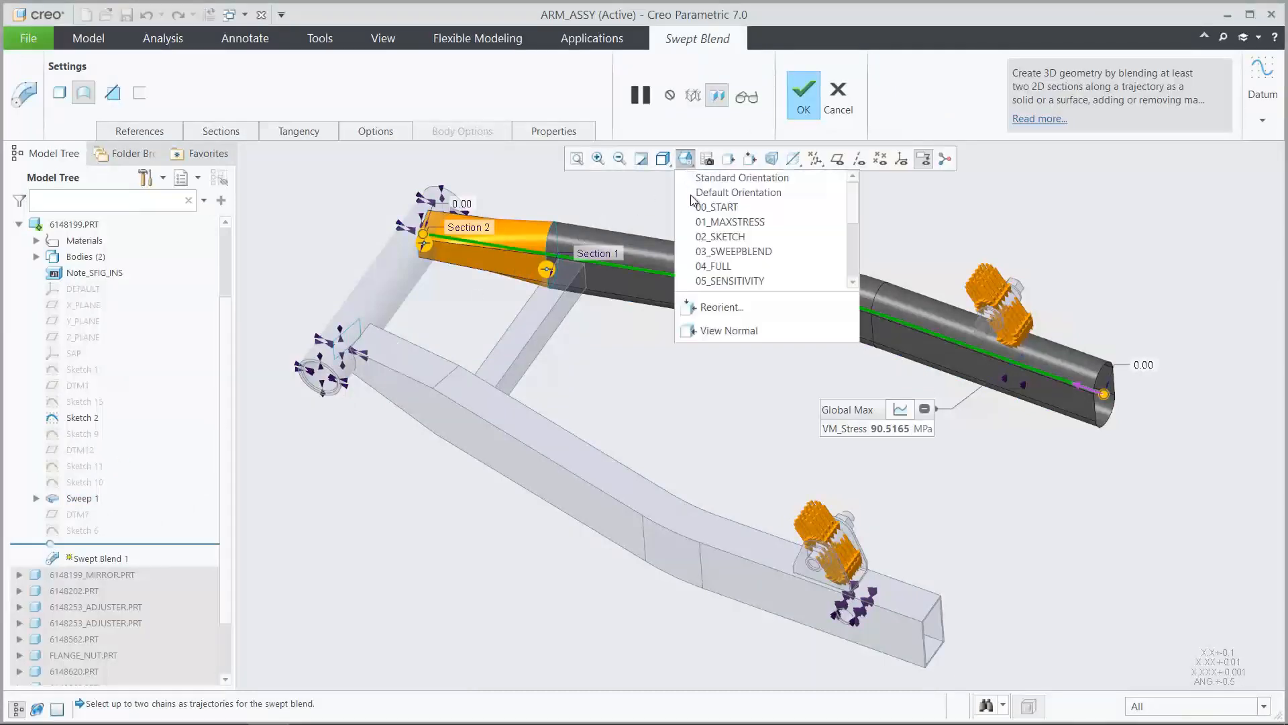
left_click(698, 249)
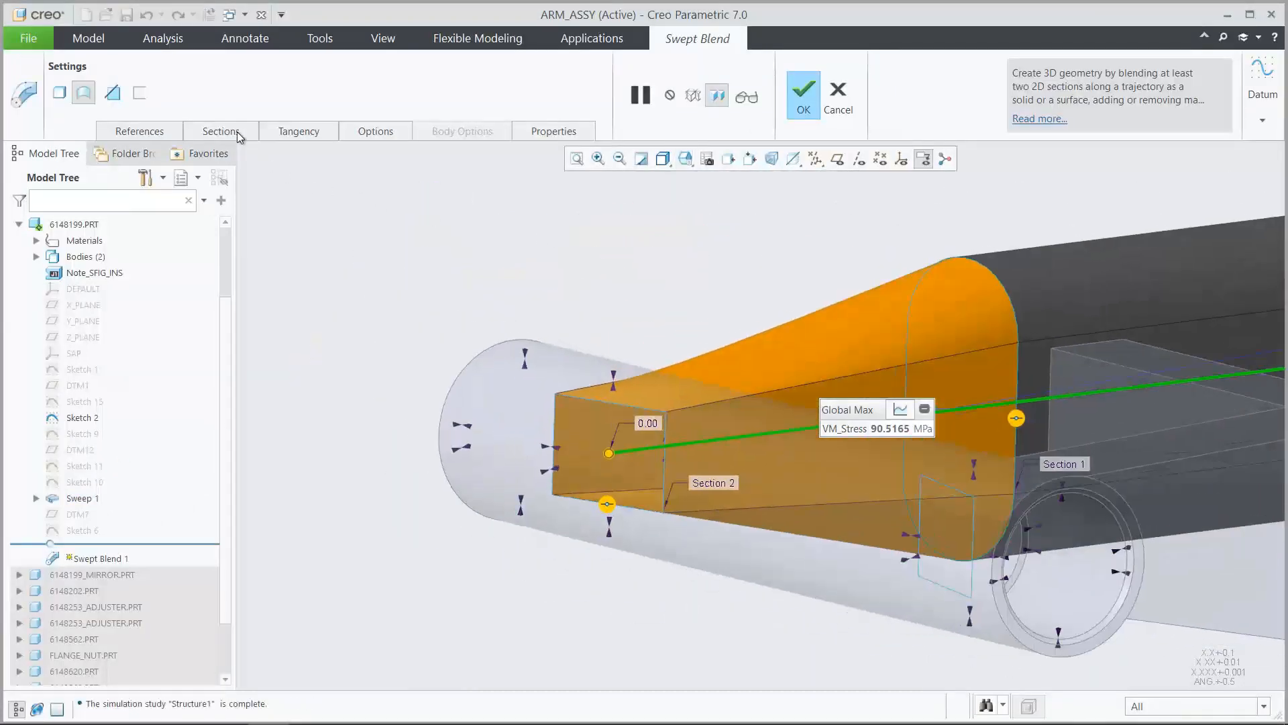
left_click(238, 133)
left_click(238, 262)
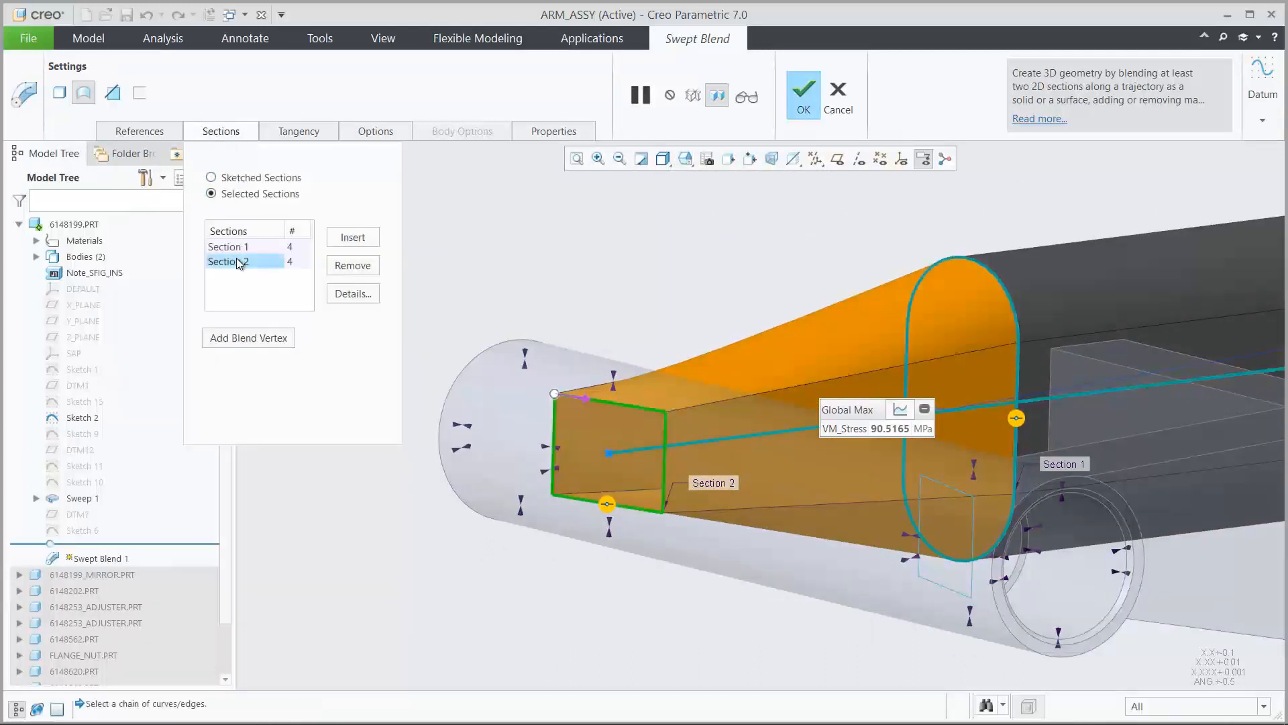
right_click(82, 433)
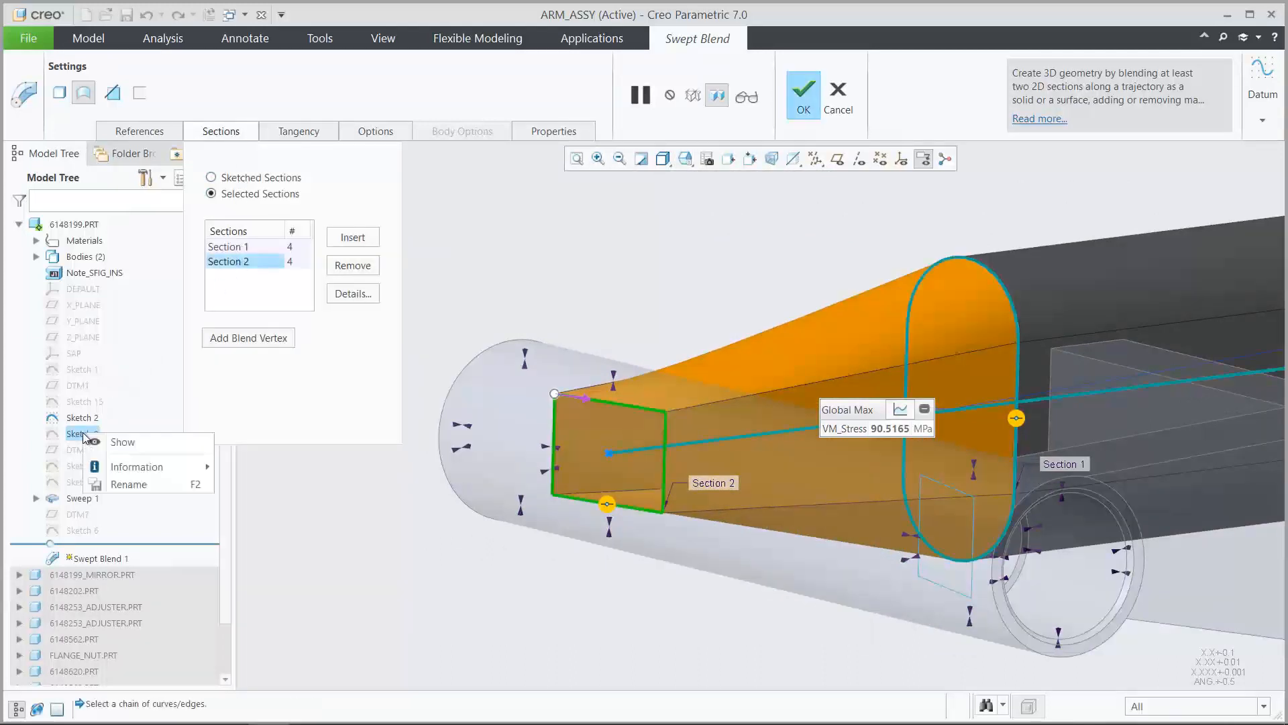
left_click(122, 442)
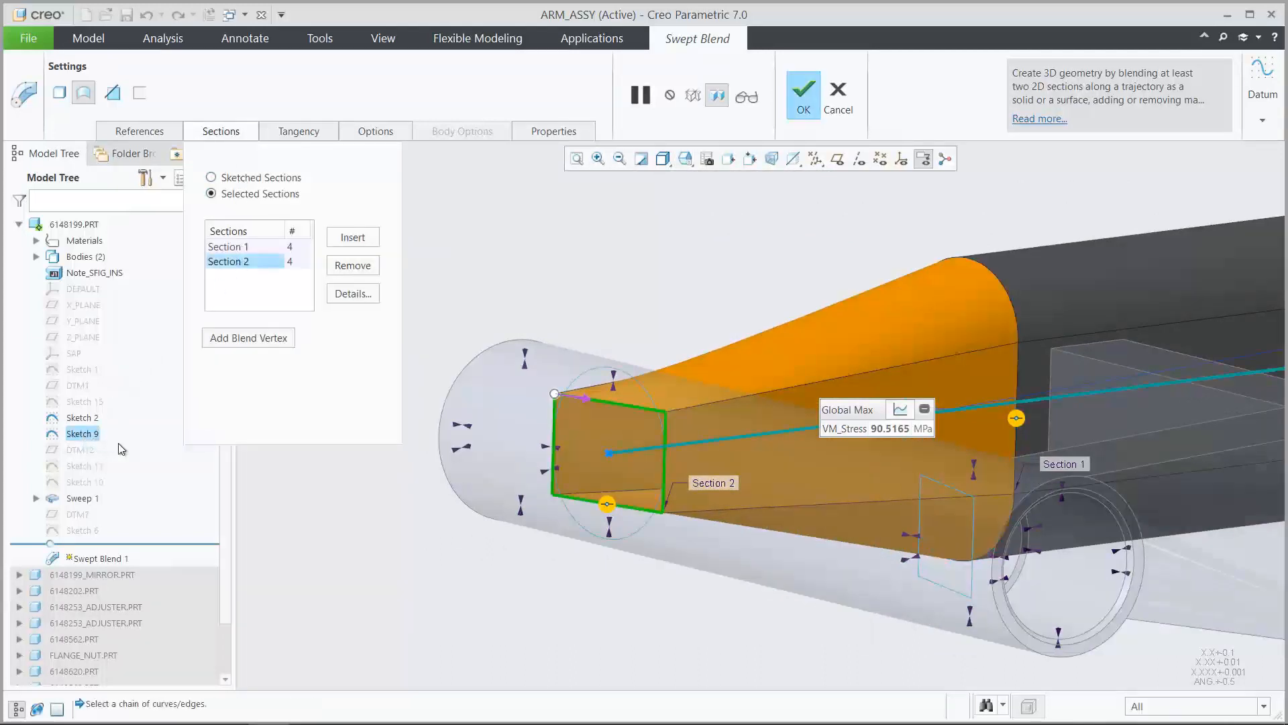
left_click(600, 370)
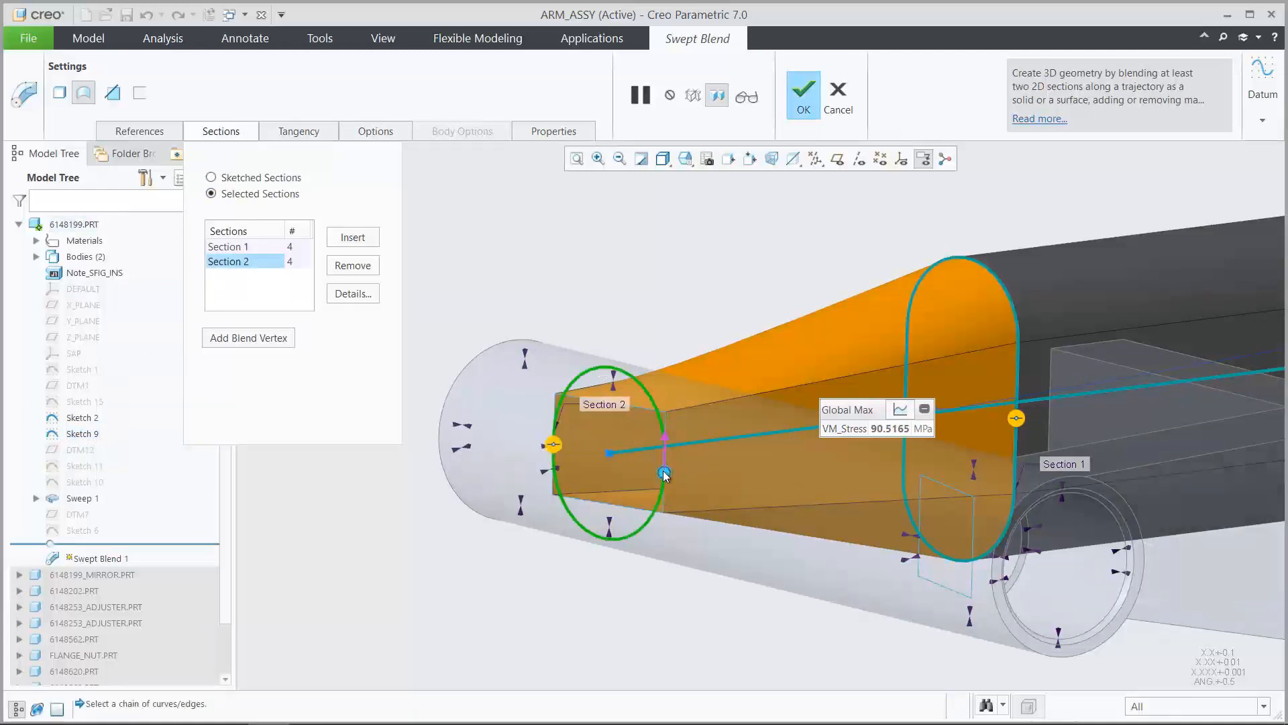
left_click(555, 435)
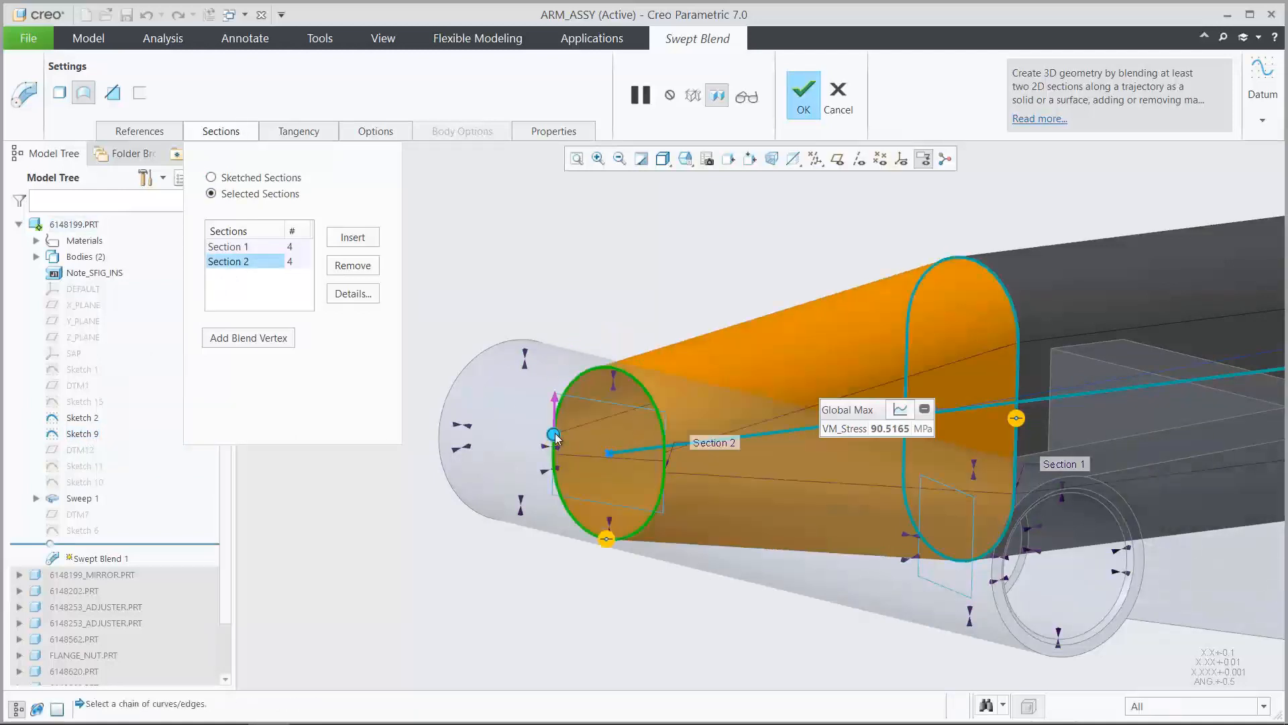
Accept the redefined Swept Blend 1 and regenerate the assembly to carry the rounded profile through to the mirrored arm
left_click(685, 158)
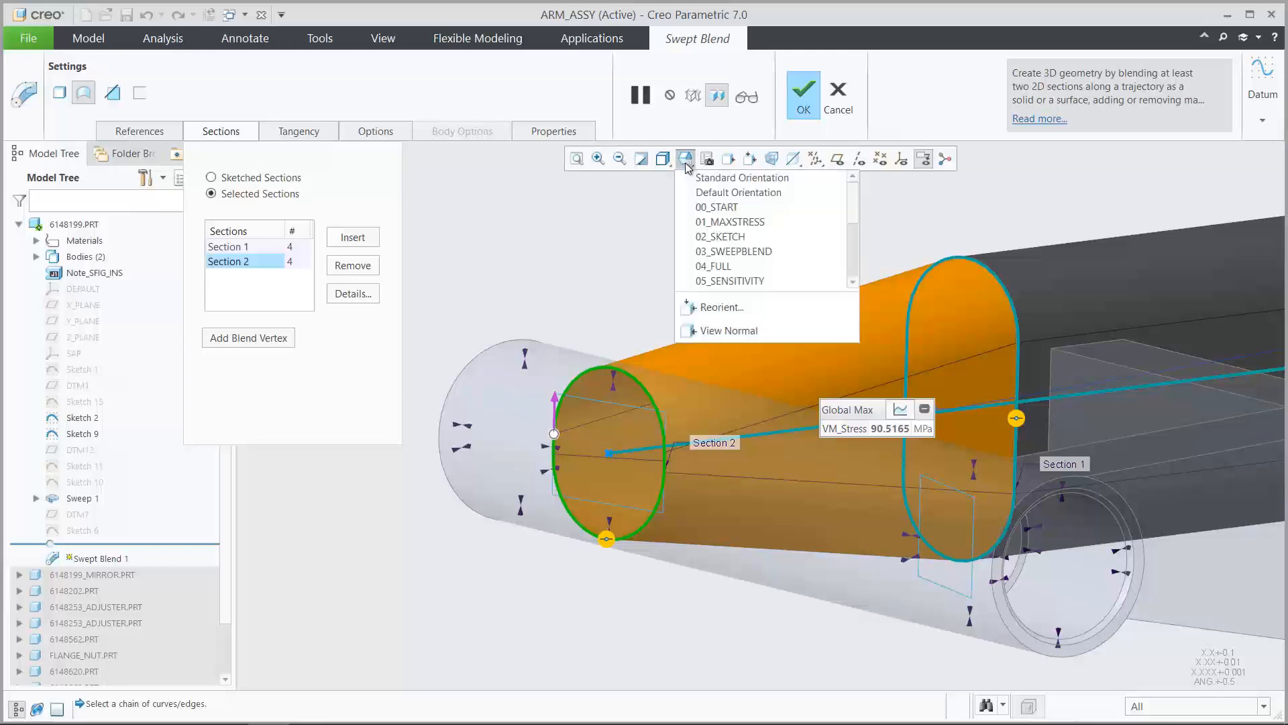
left_click(696, 208)
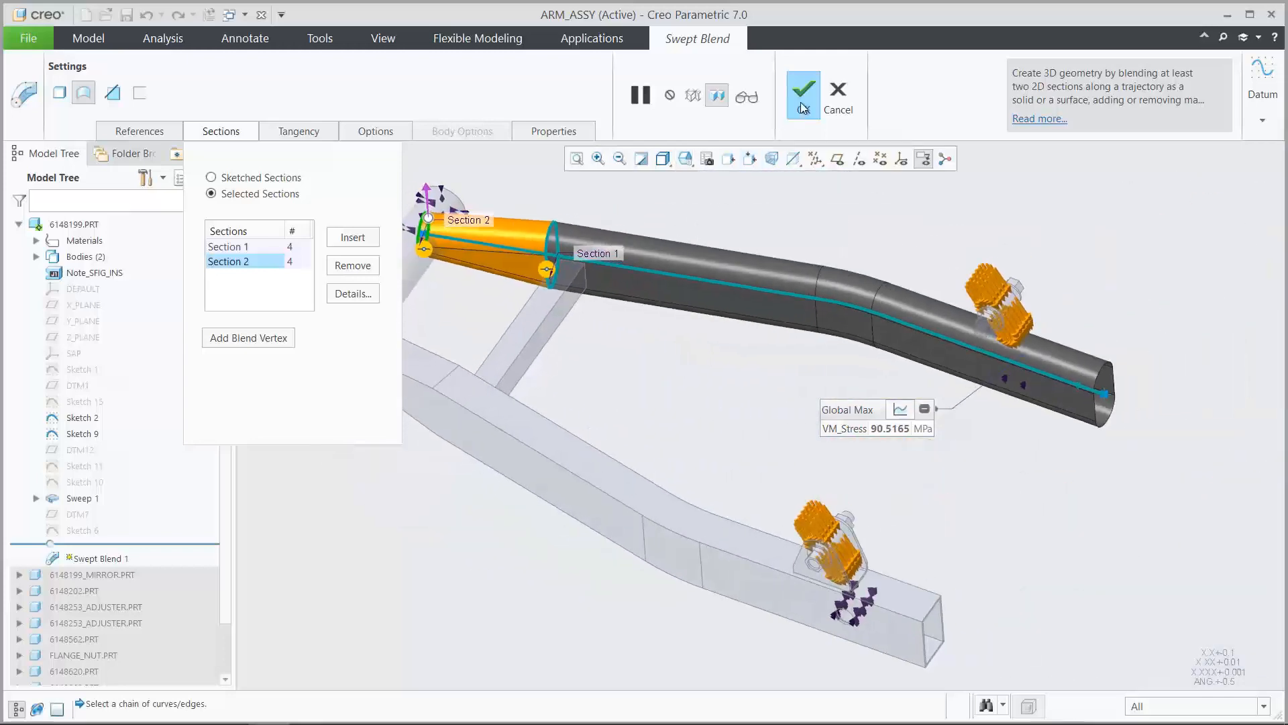
left_click(800, 102)
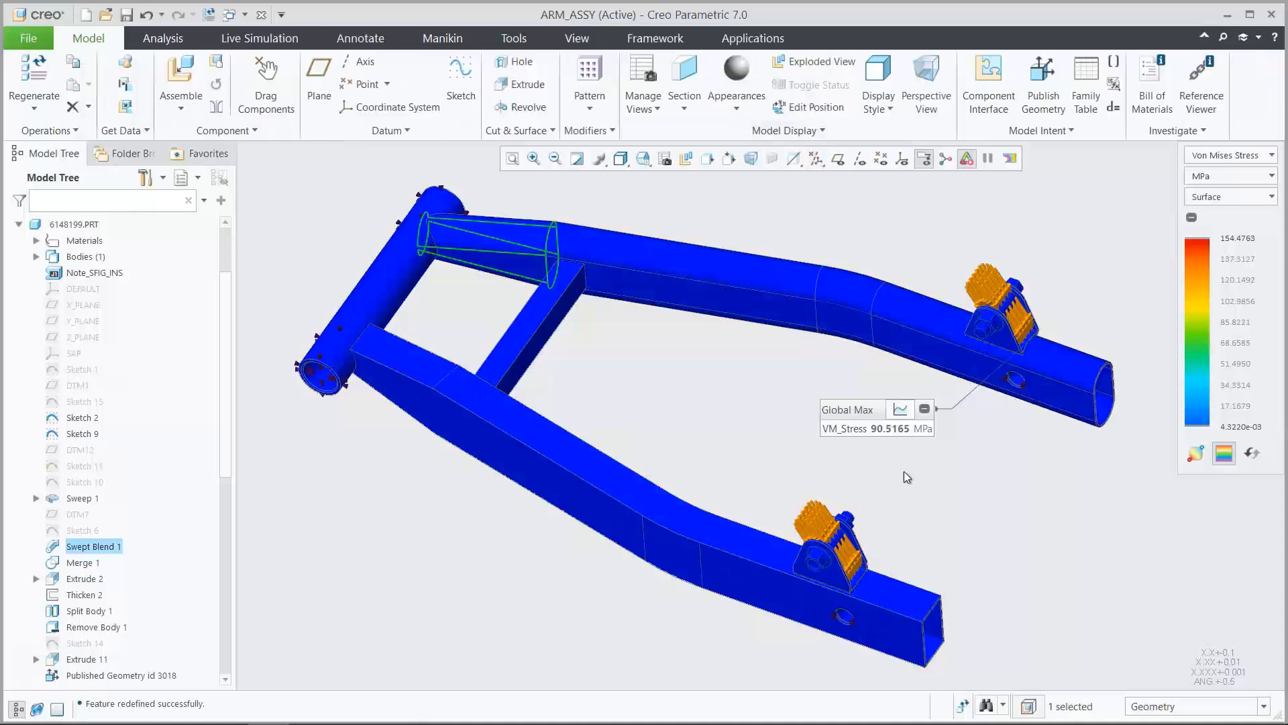
left_click(964, 705)
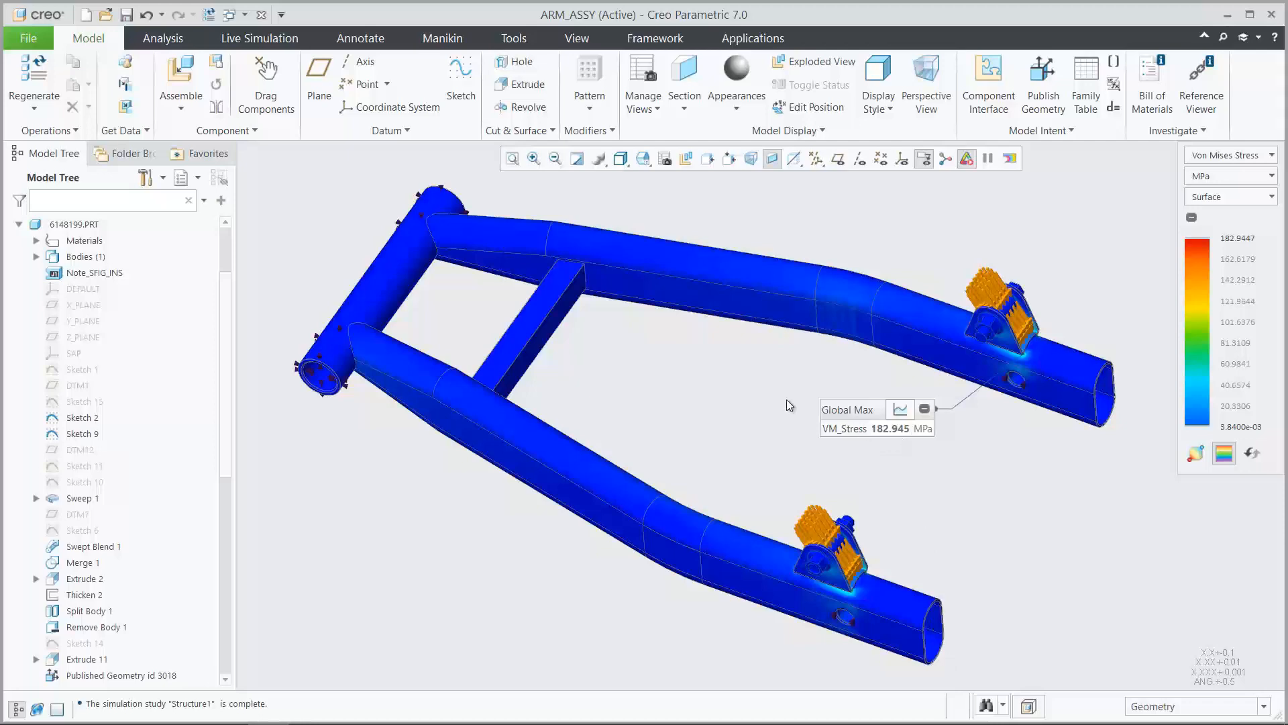
Start a sensitivity analysis and select the 15 mm dimension of Sketch 10 at the arm's end profile as its variable
left_click(165, 39)
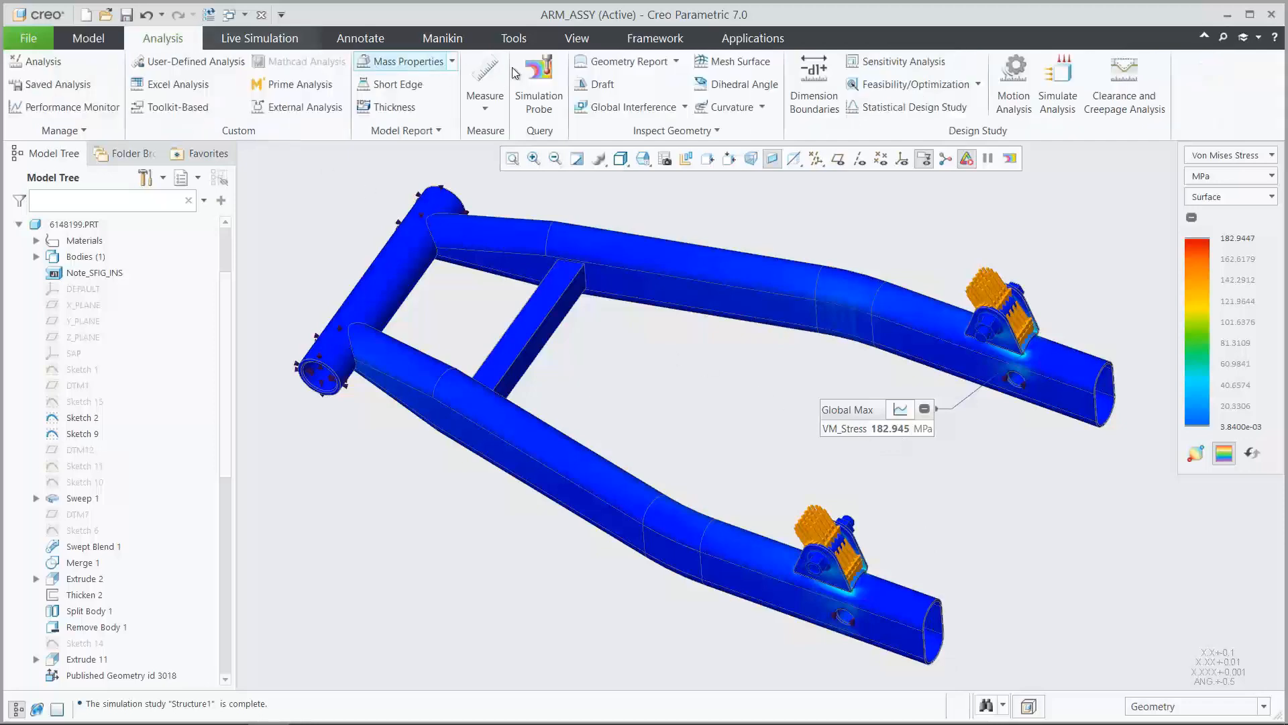
left_click(887, 58)
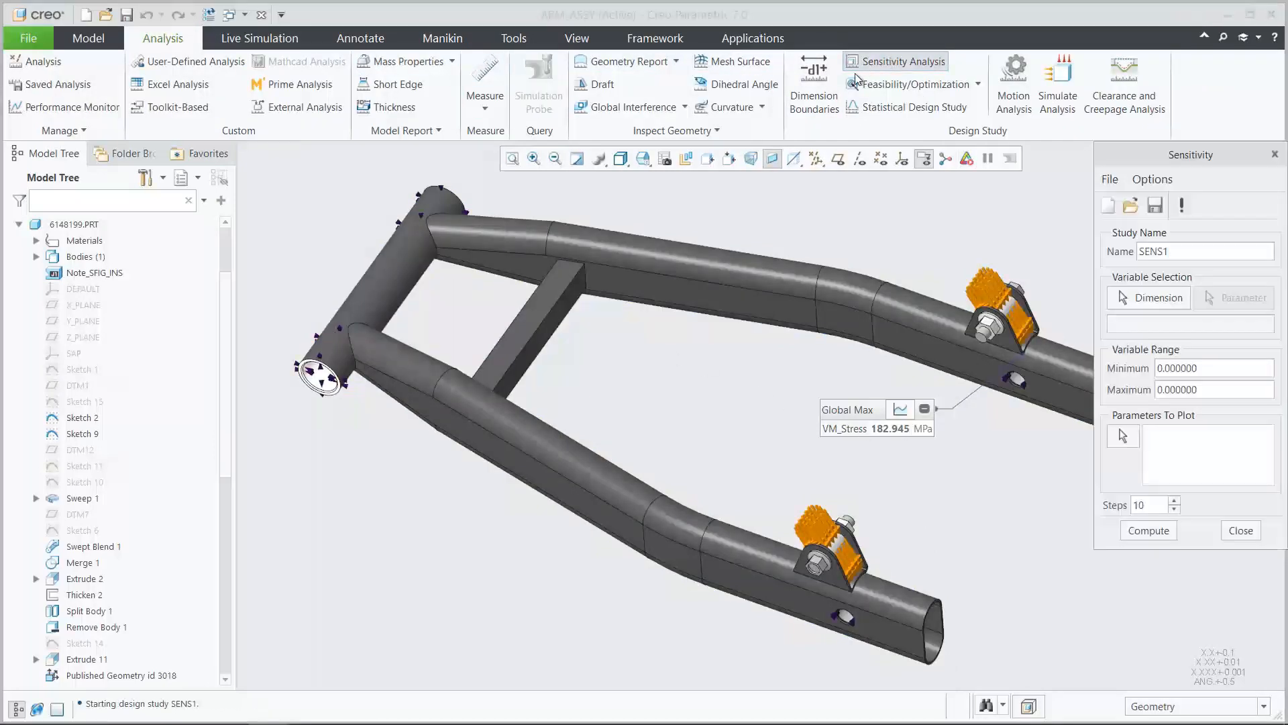
left_click(642, 158)
left_click(671, 265)
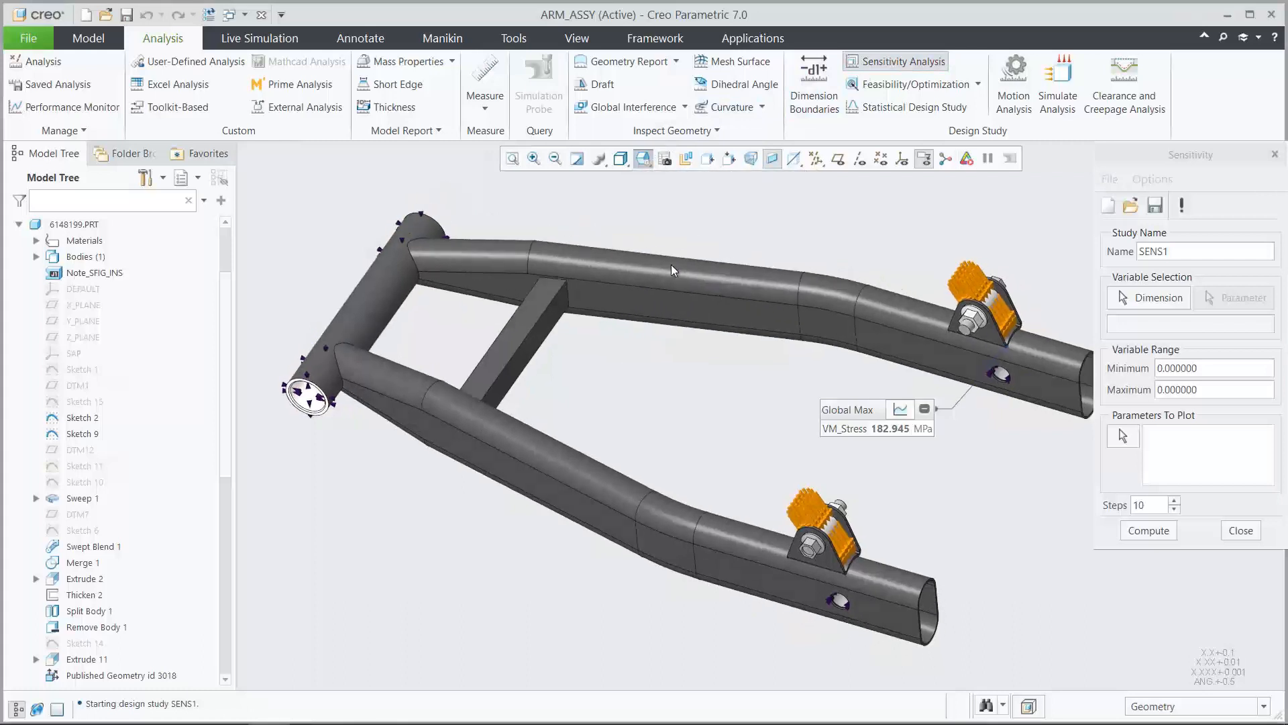
left_click(1133, 296)
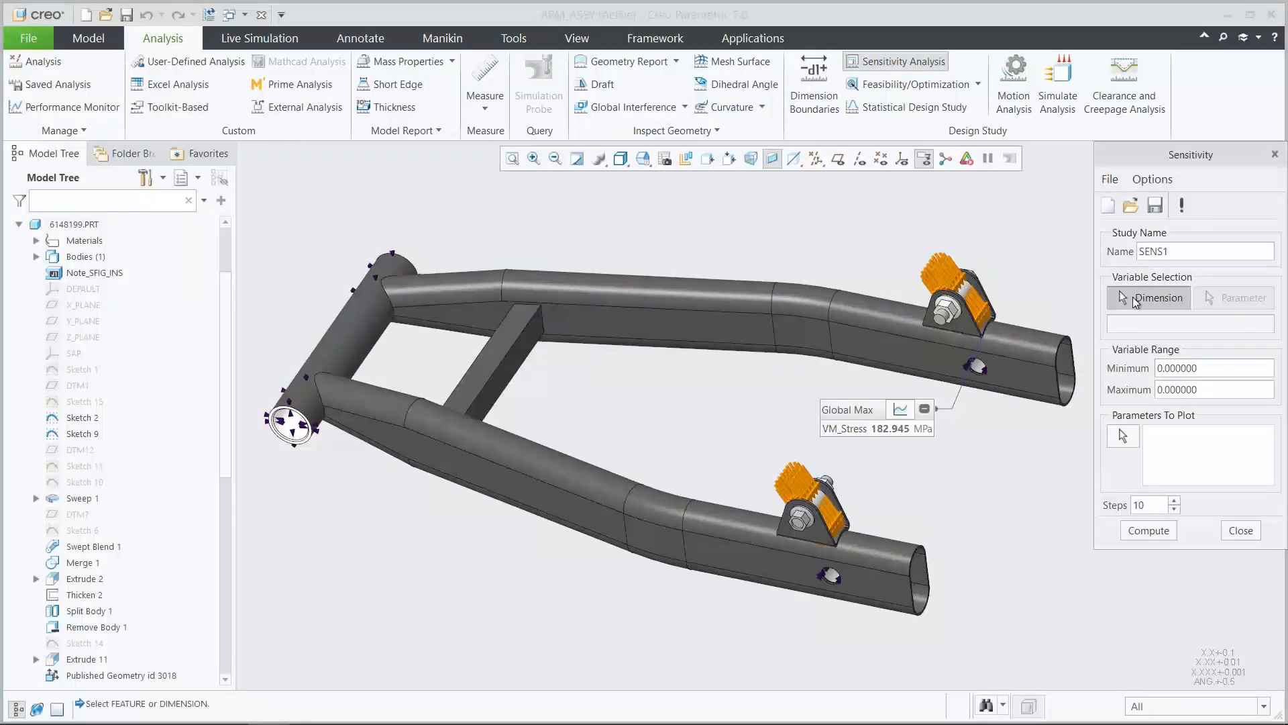
left_click(96, 481)
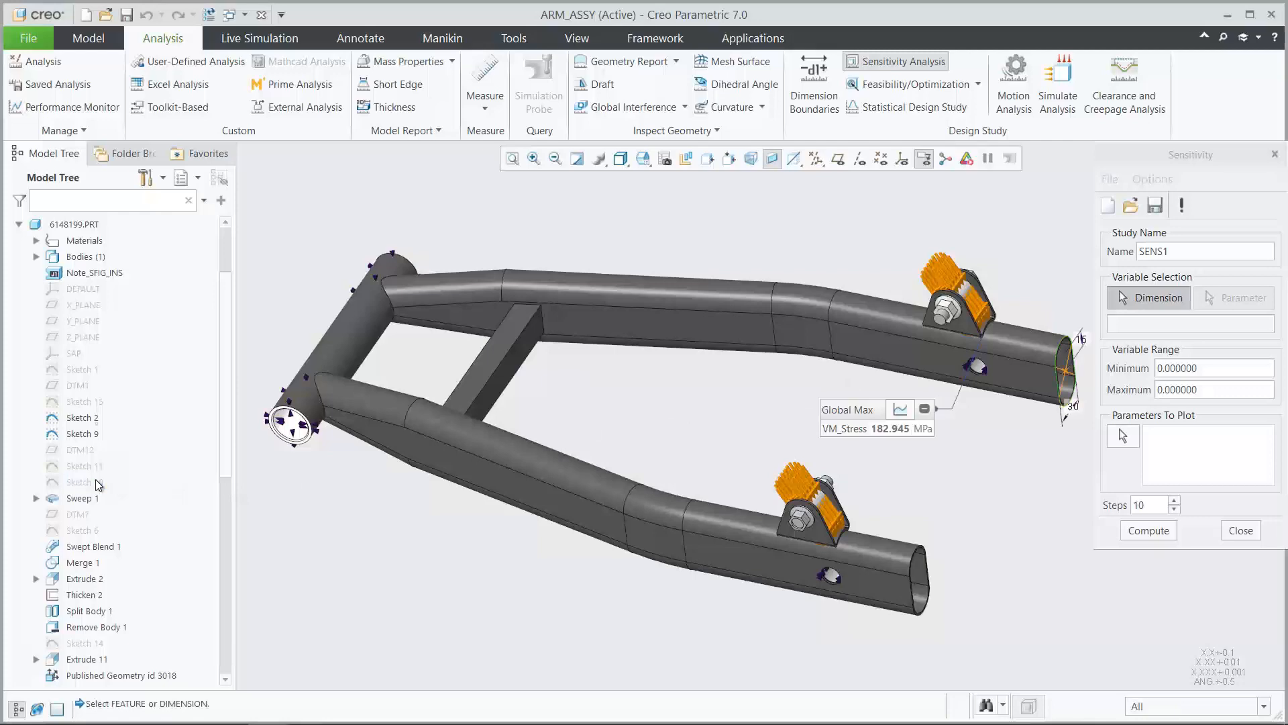
left_click(642, 158)
left_click(661, 282)
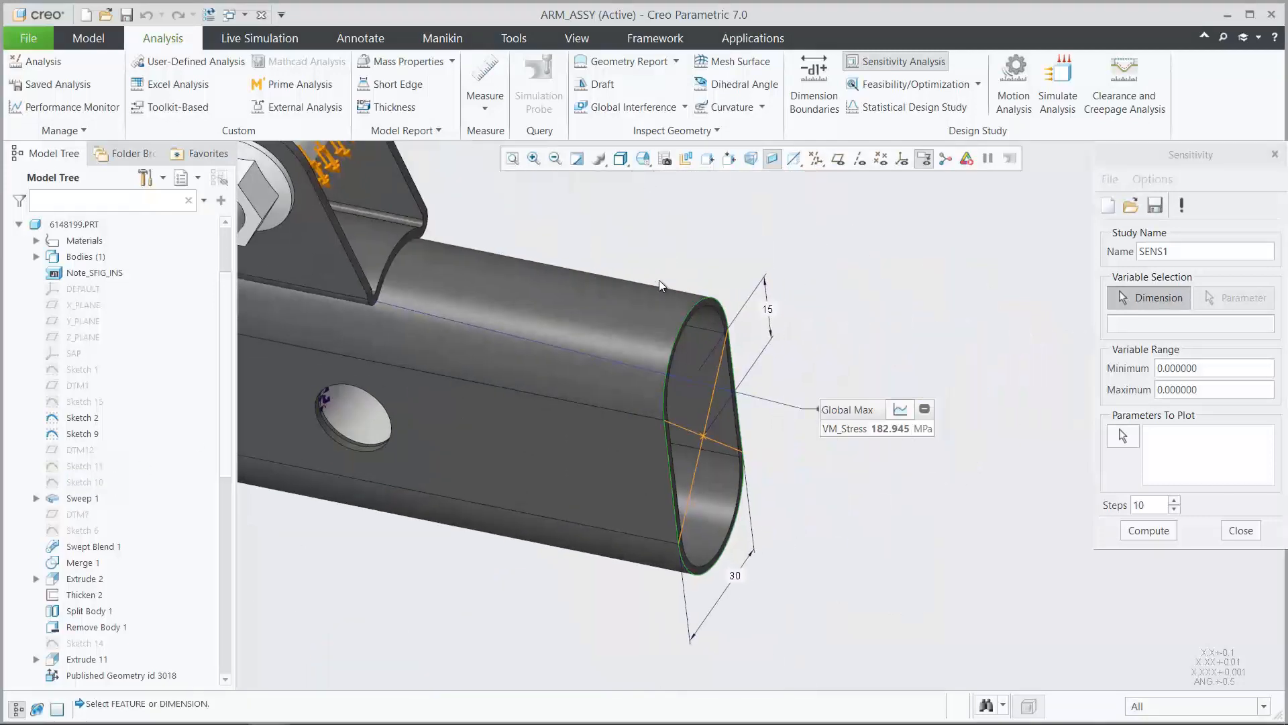
left_click(766, 310)
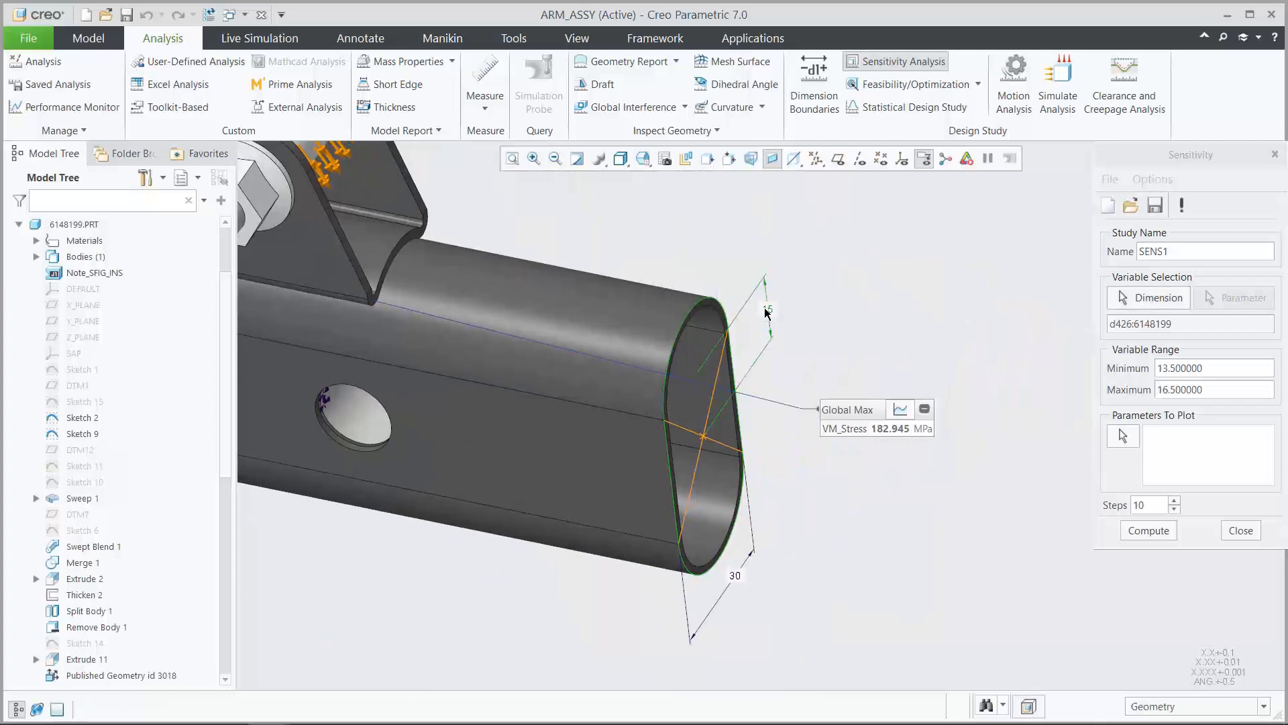
Set the sensitivity study's variable range to a minimum of 12.5 and a maximum of 17.5
left_click(646, 163)
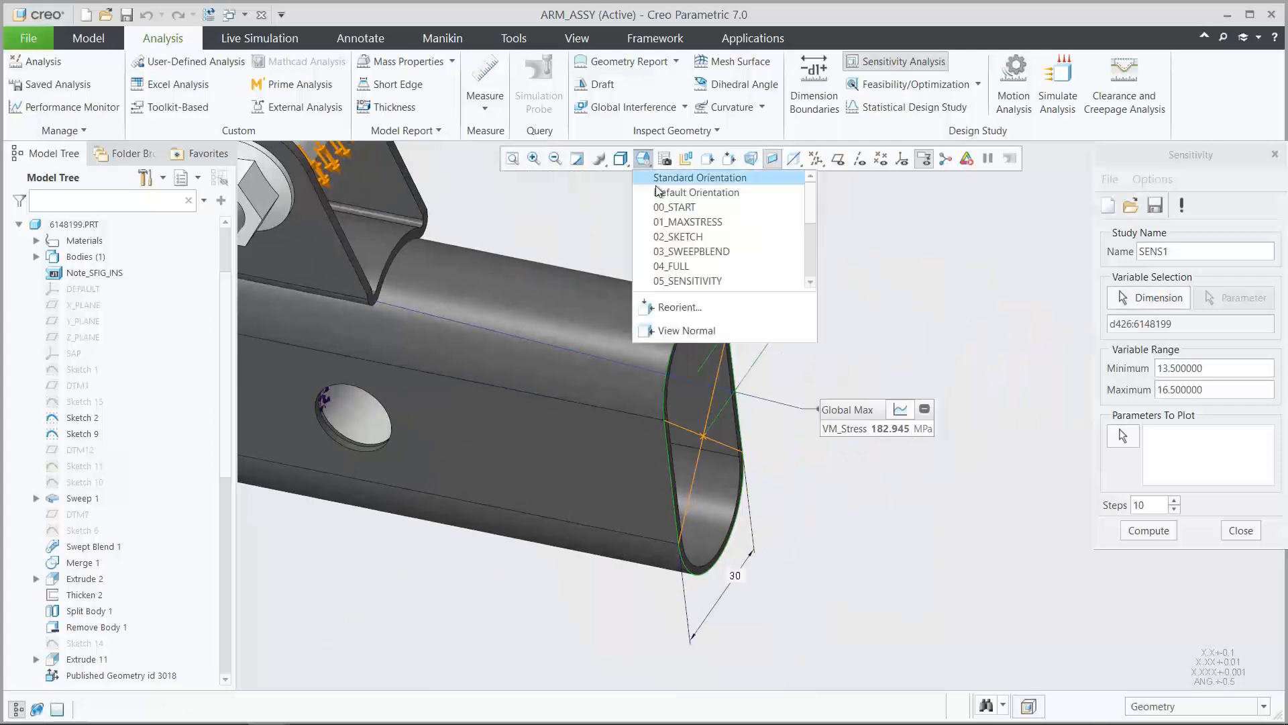
left_click(668, 267)
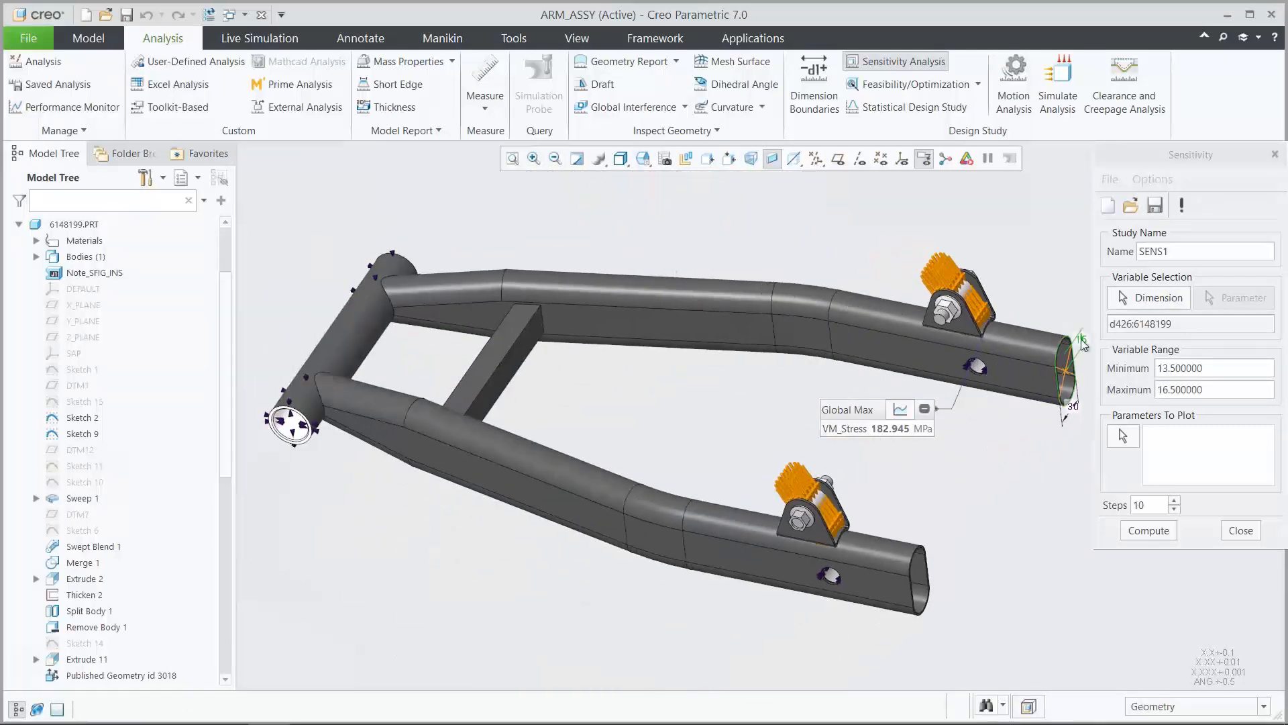
left_click(1202, 368)
double_click(1202, 368)
type("12.")
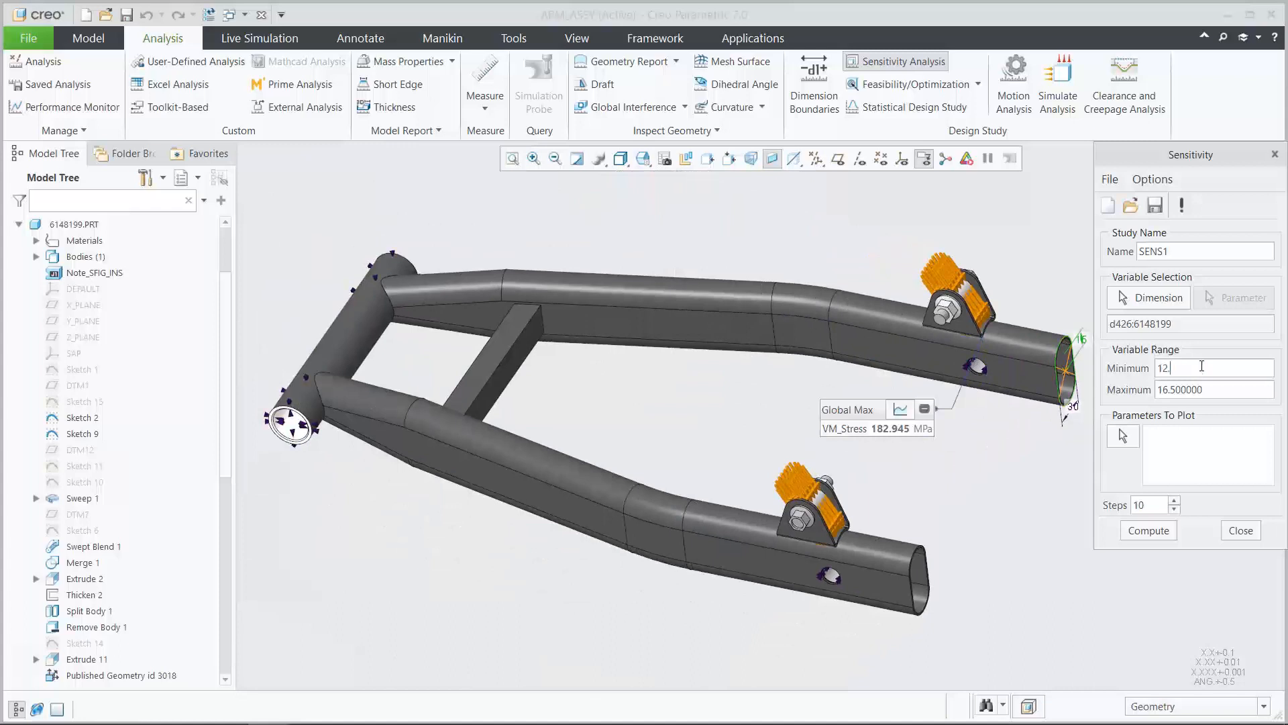
type("5")
double_click(1208, 389)
type("17.5")
Plot the SIM_PROBE:STRUCTU_VM_STRESS_MAX parameter over 5 steps and compute the sensitivity study
left_click(1126, 440)
left_click(1149, 549)
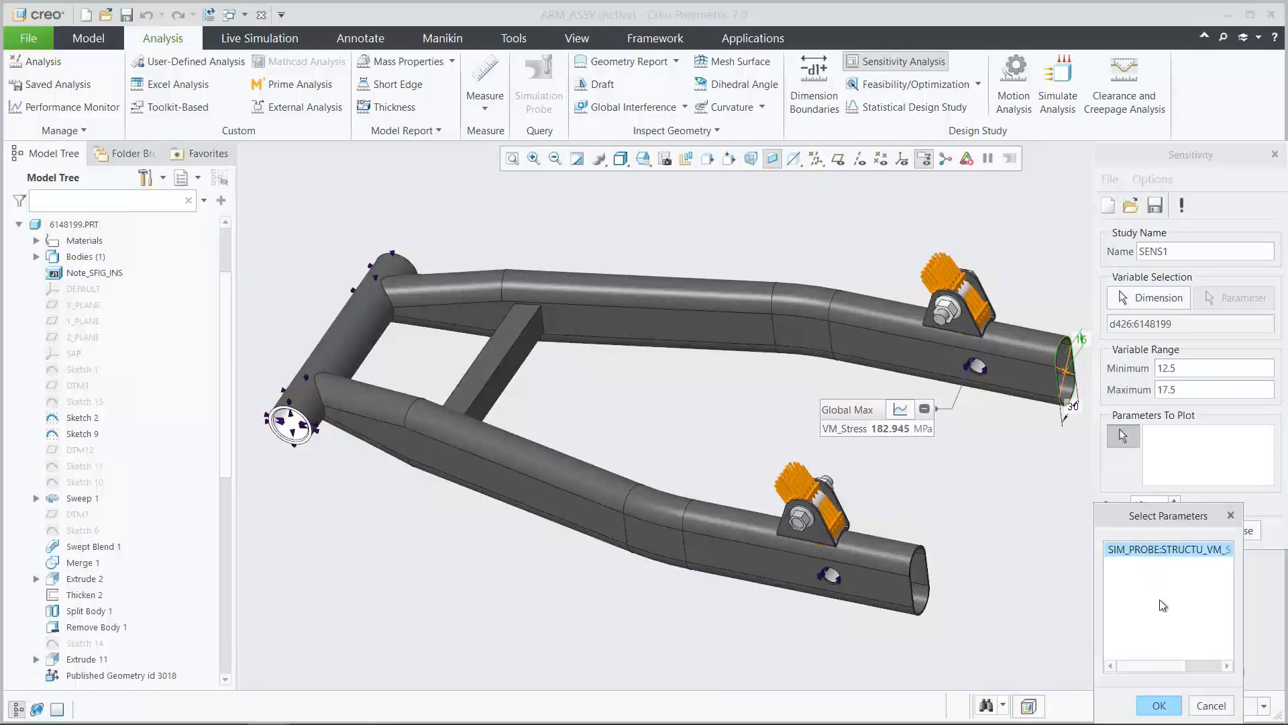
left_click(1158, 706)
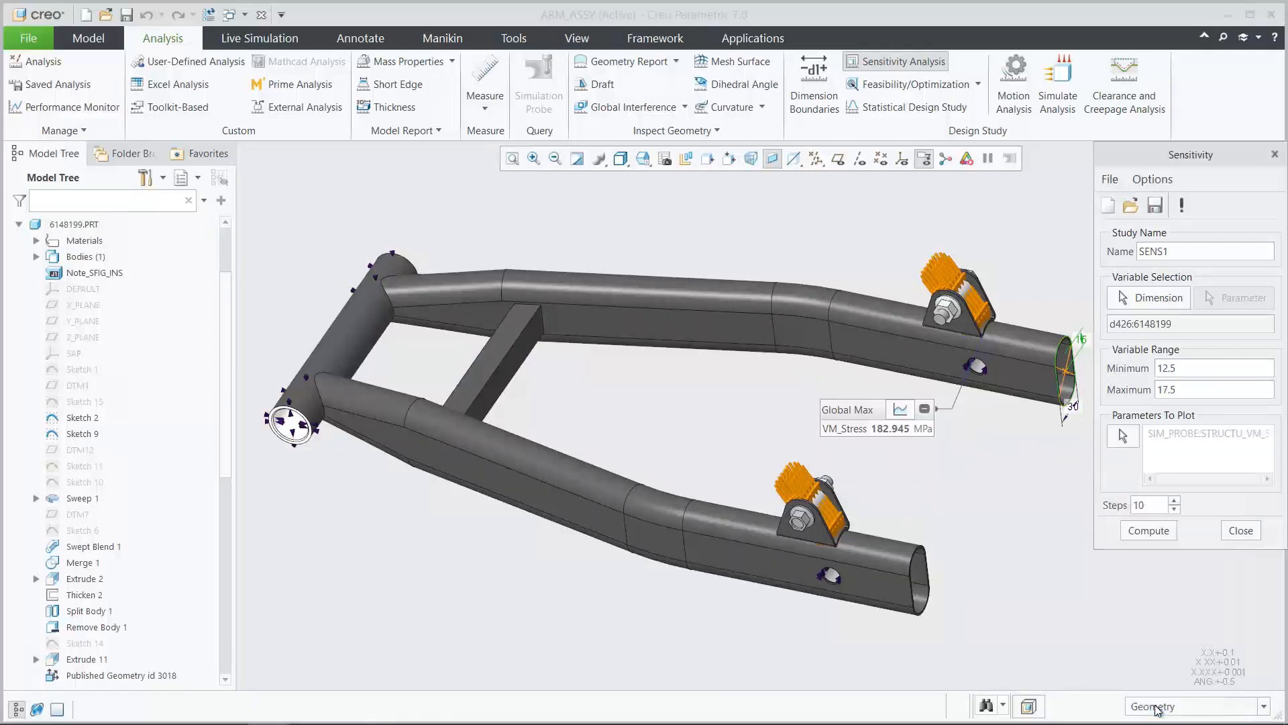
double_click(1141, 505)
type("5")
left_click(1146, 530)
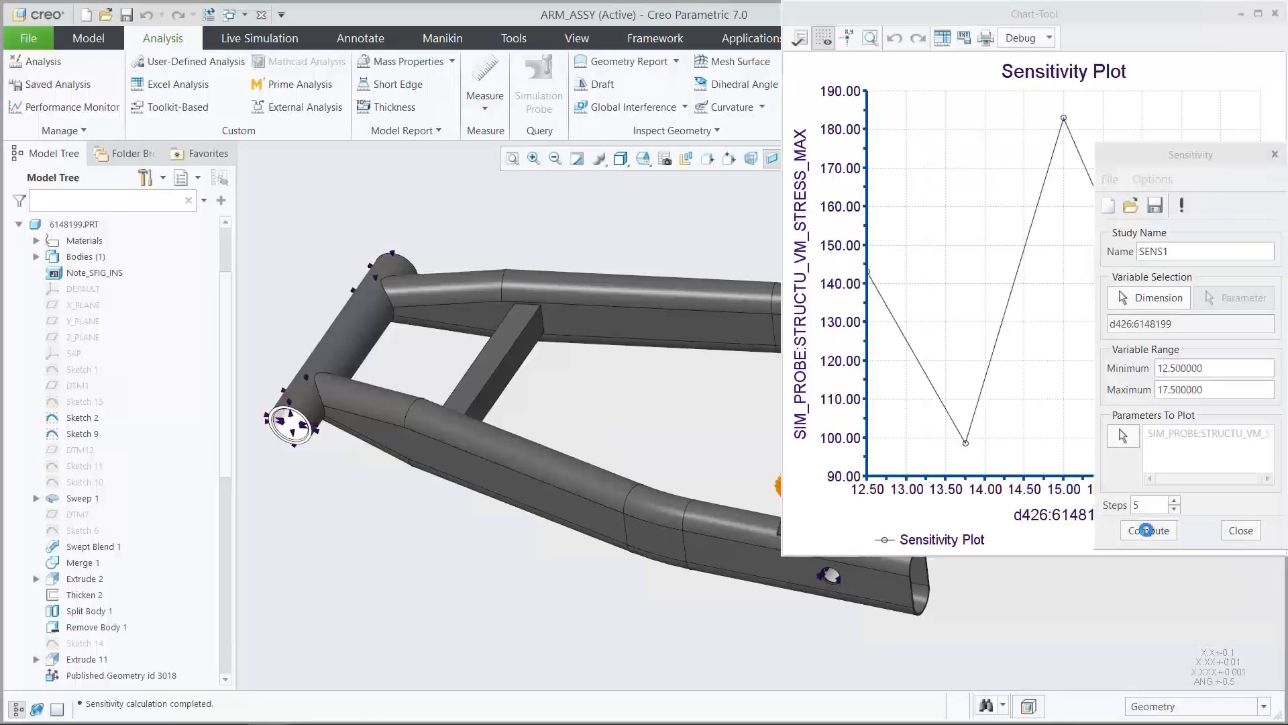
Examine the sensitivity plot for the lowest maximum stress, and close the plot and the study
left_click(1047, 542)
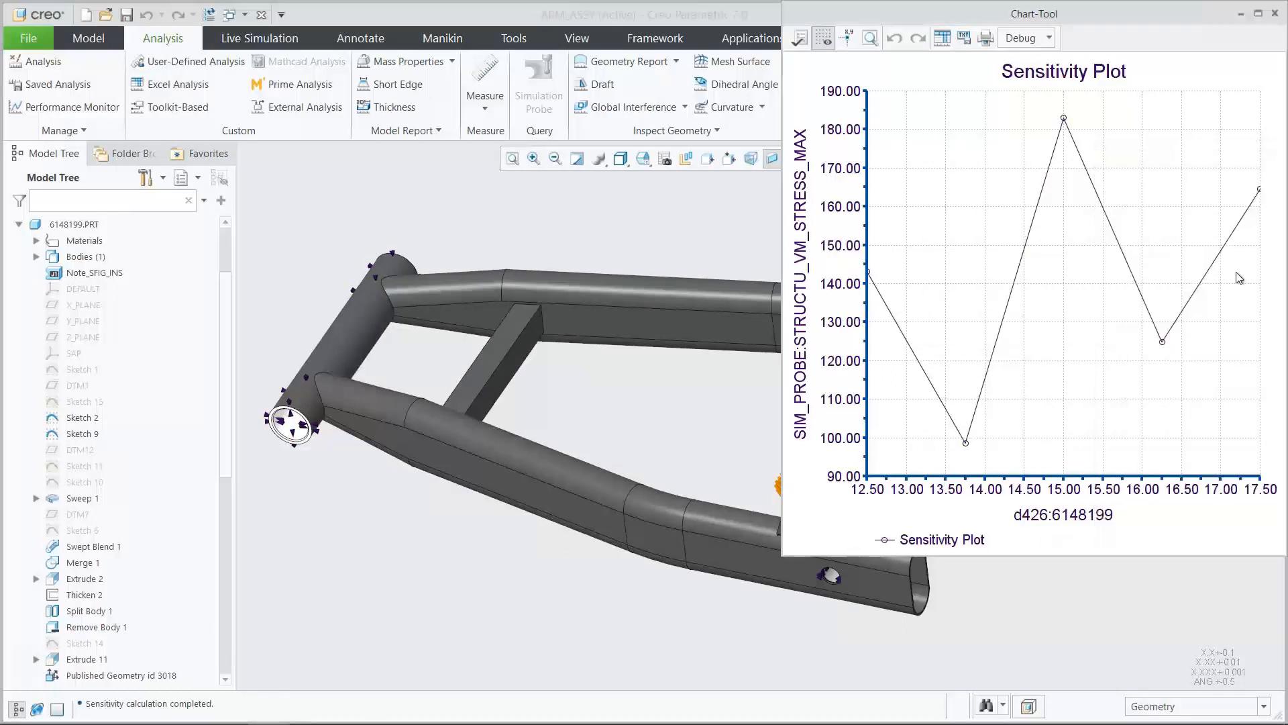
mouse_move(966, 444)
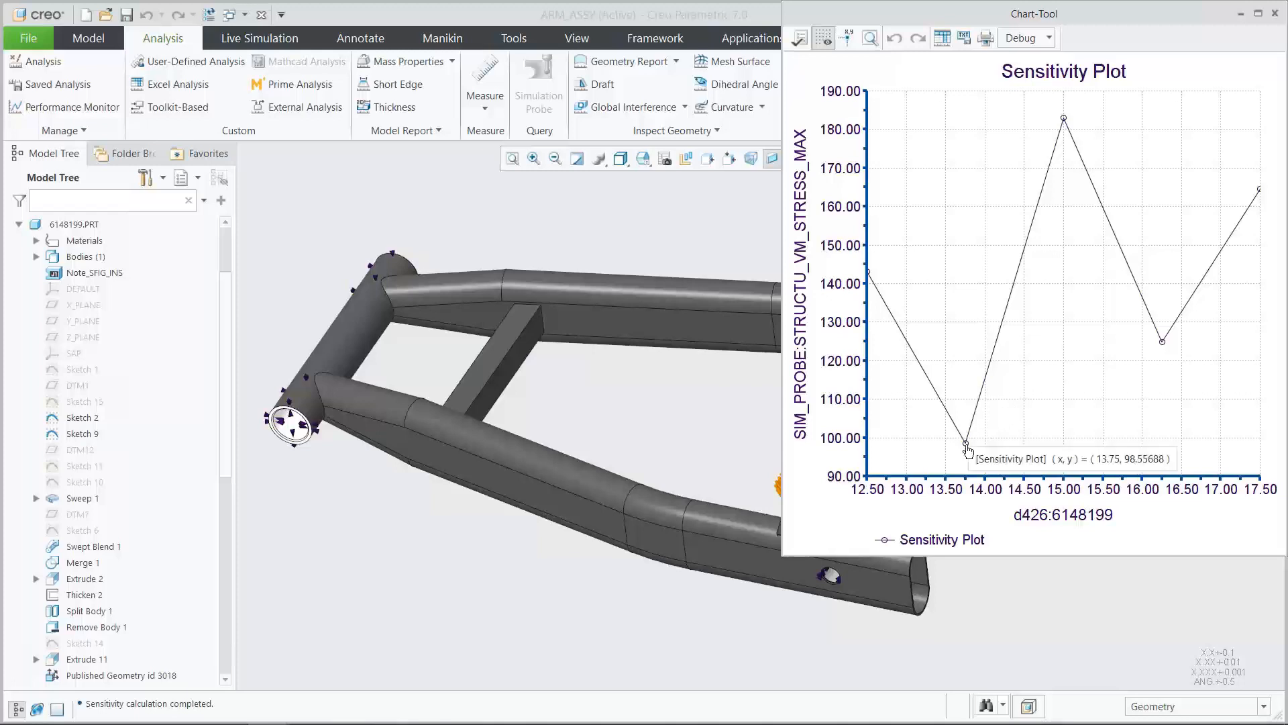
left_click(1274, 14)
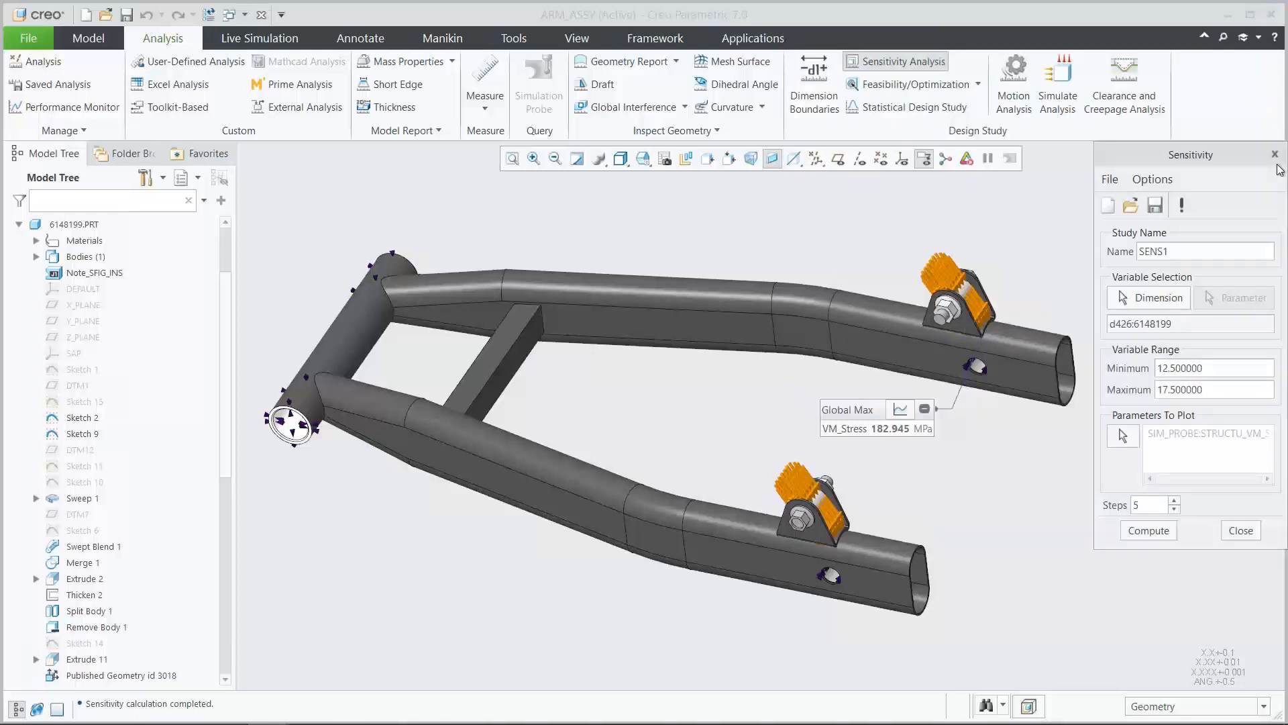
left_click(1241, 530)
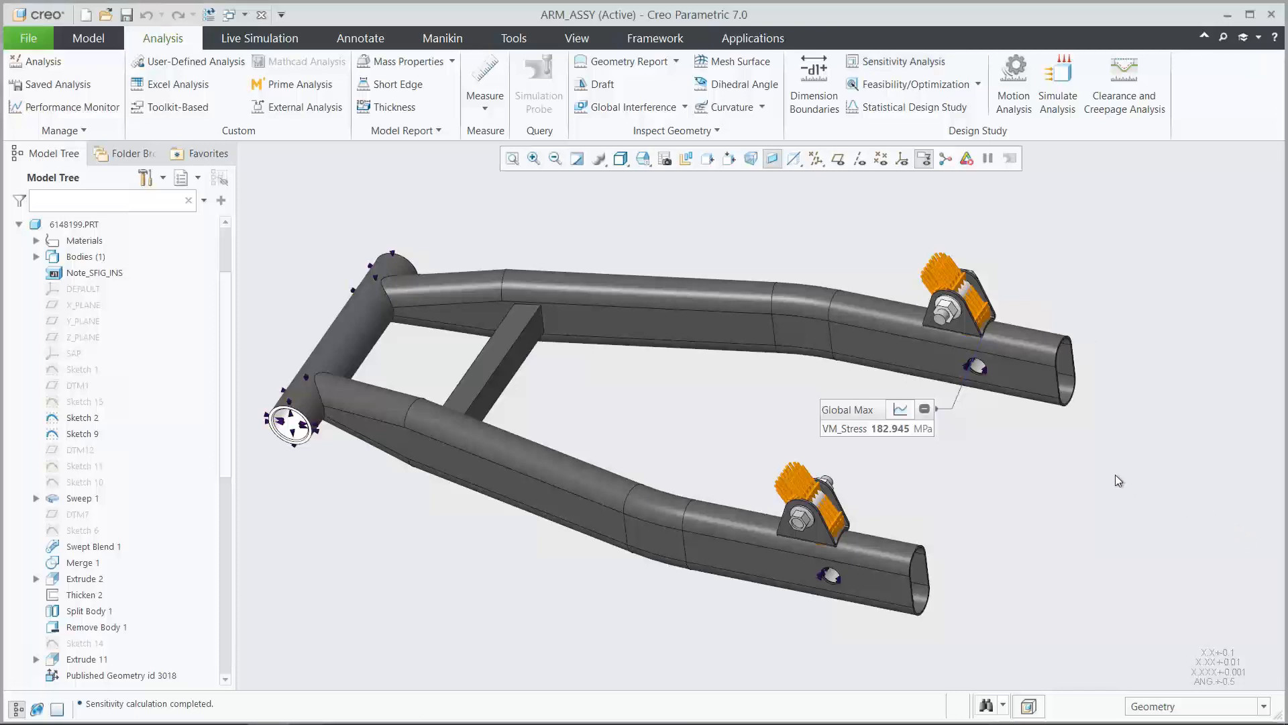
Set the 15 mm dimension of Sketch 10 to 13.75 and regenerate the assembly
left_click(645, 164)
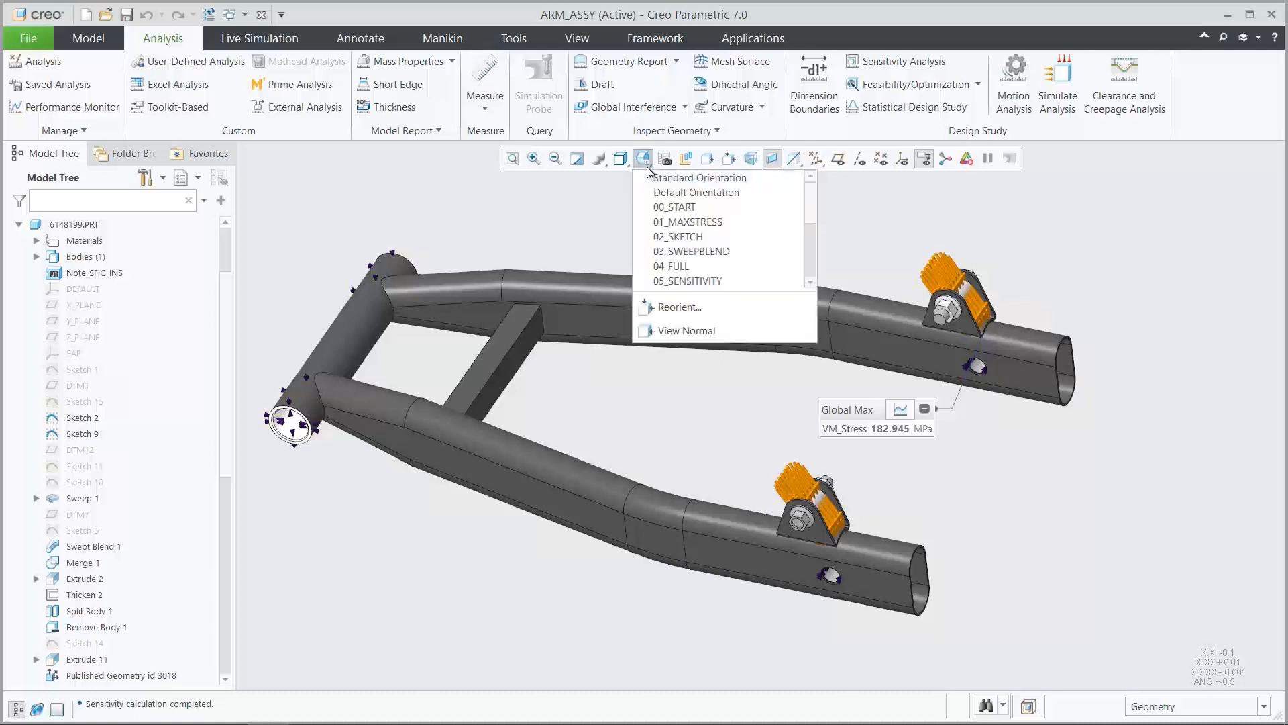
left_click(664, 208)
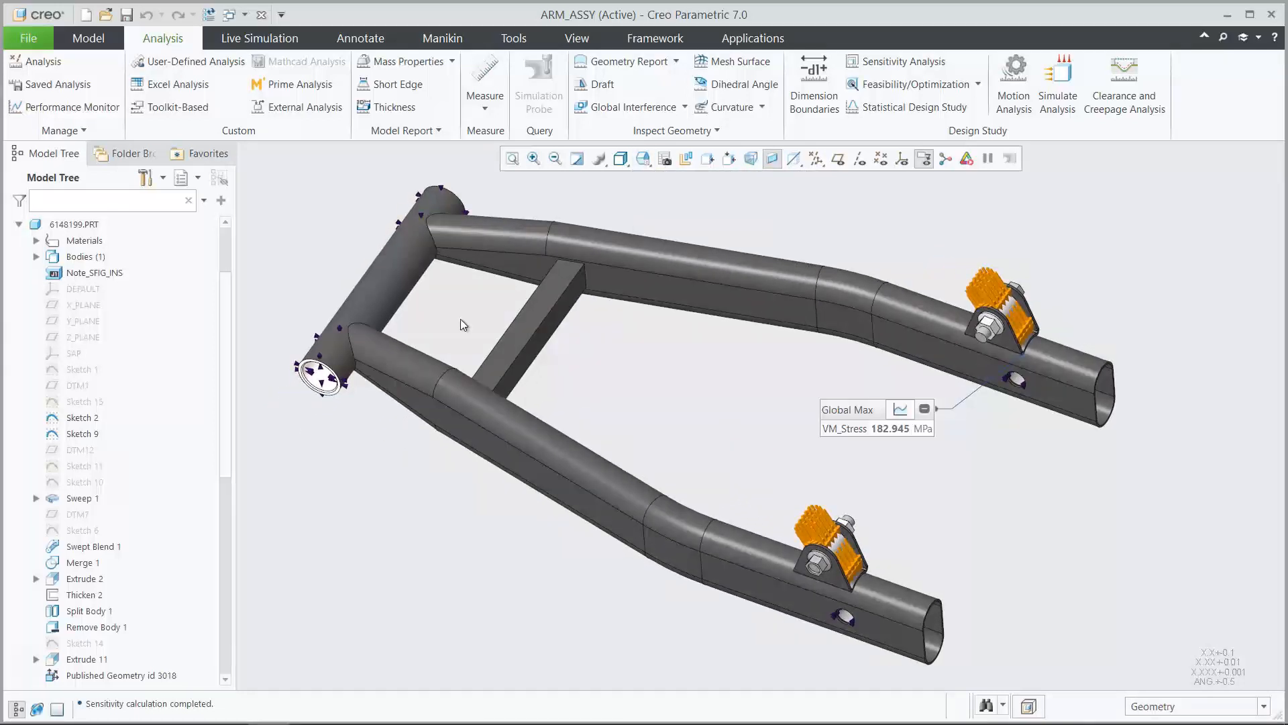
left_click(86, 481)
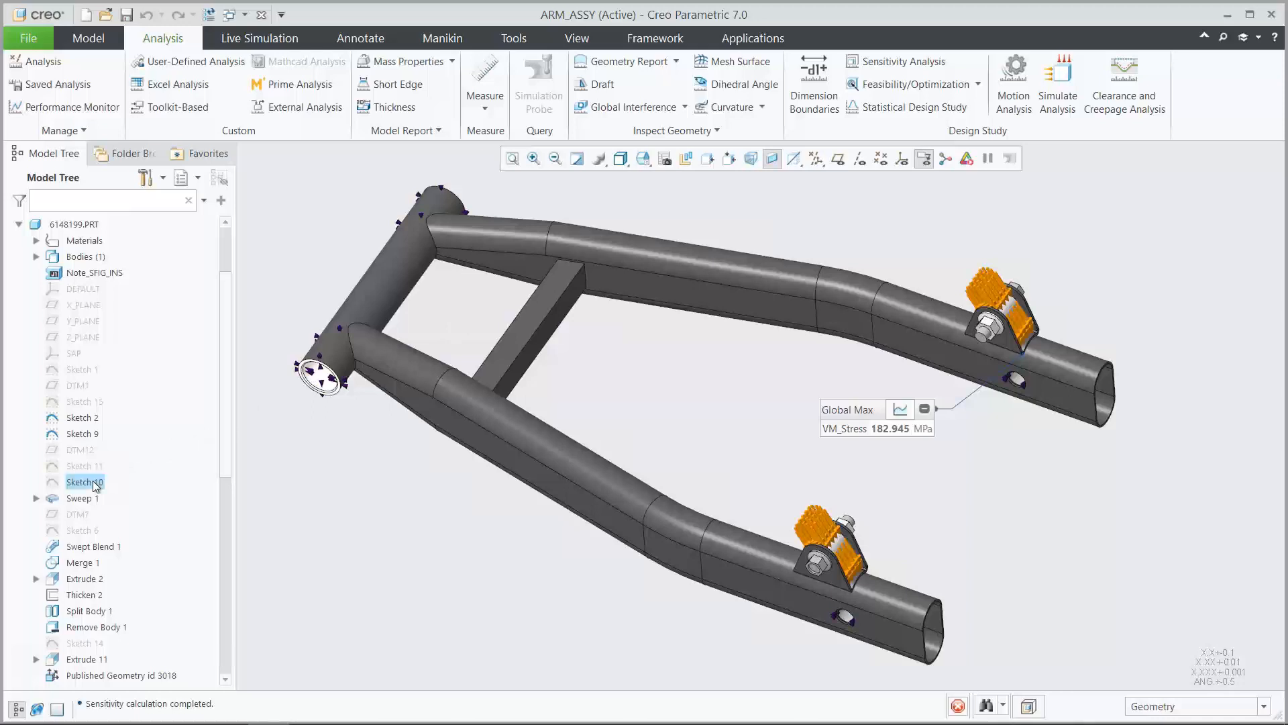
left_click(107, 388)
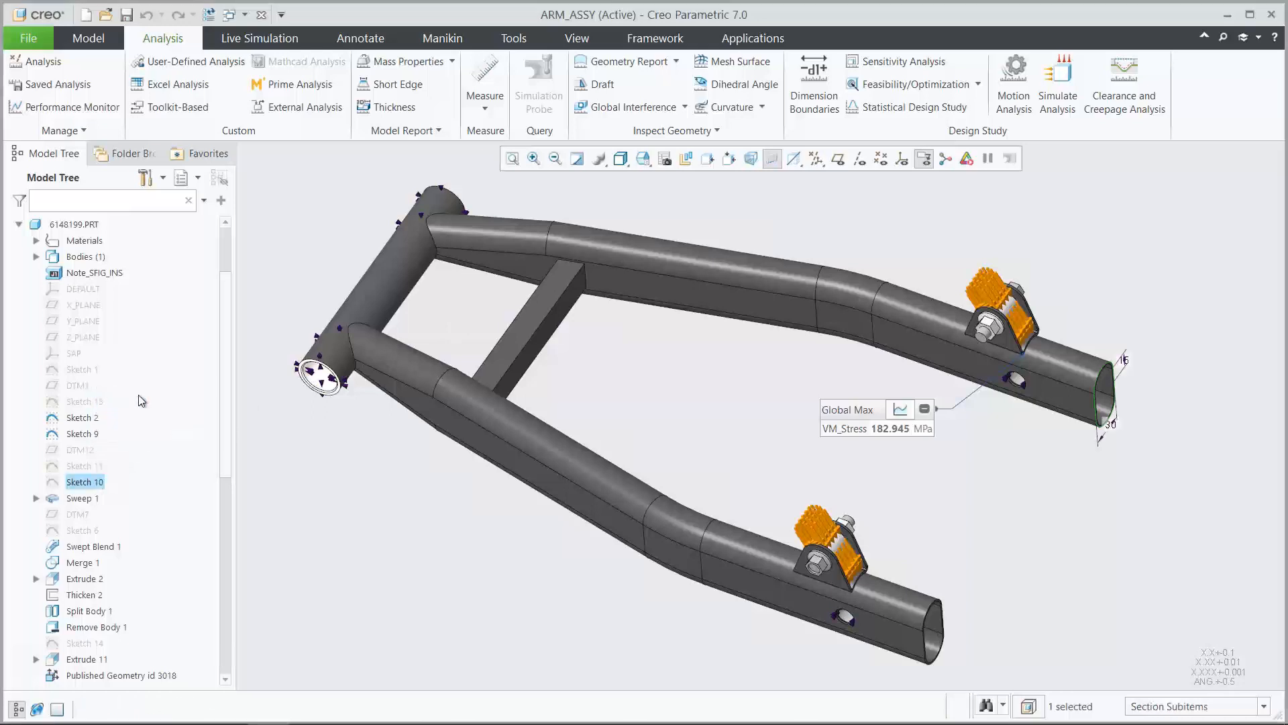
double_click(1124, 360)
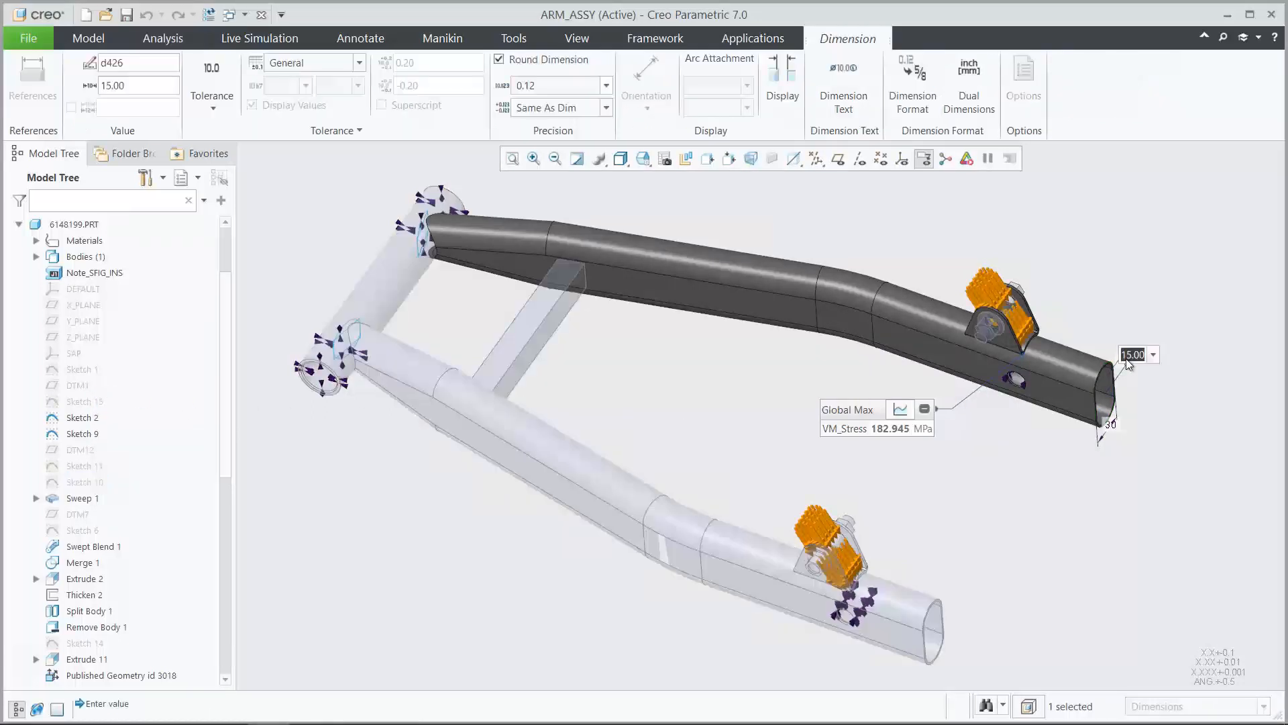
type("13.75")
key("Return")
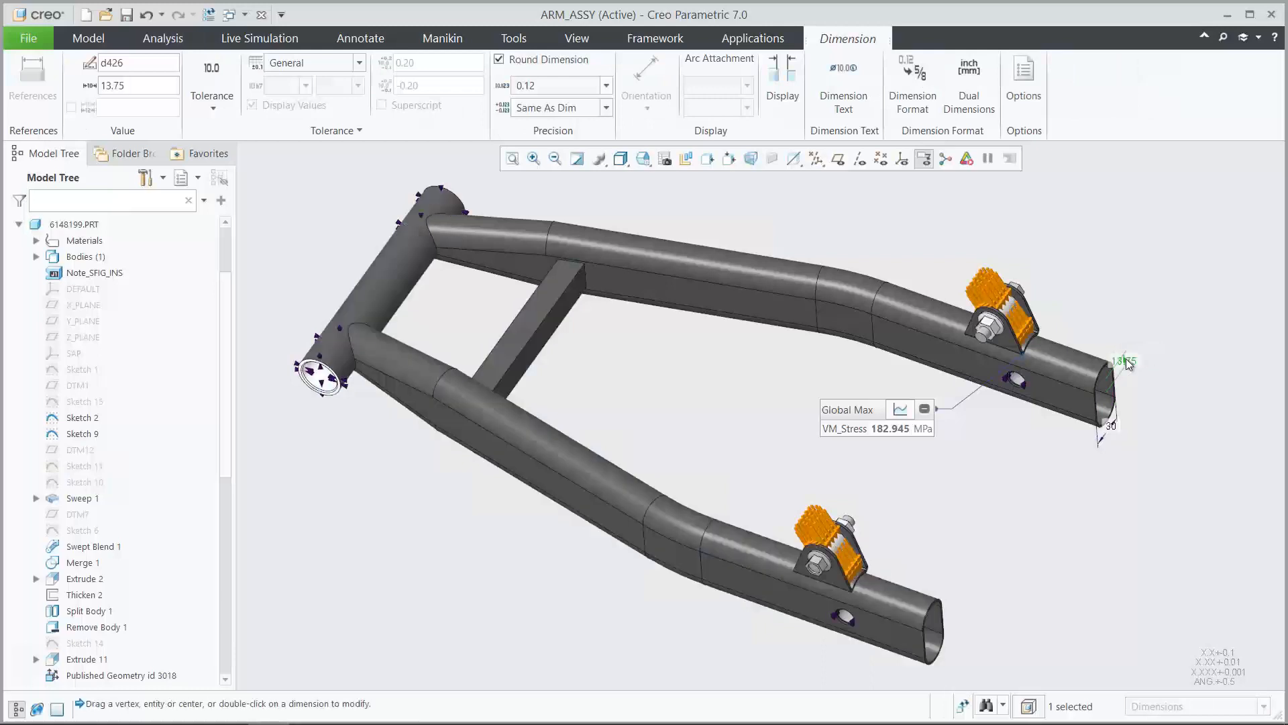
left_click(1158, 441)
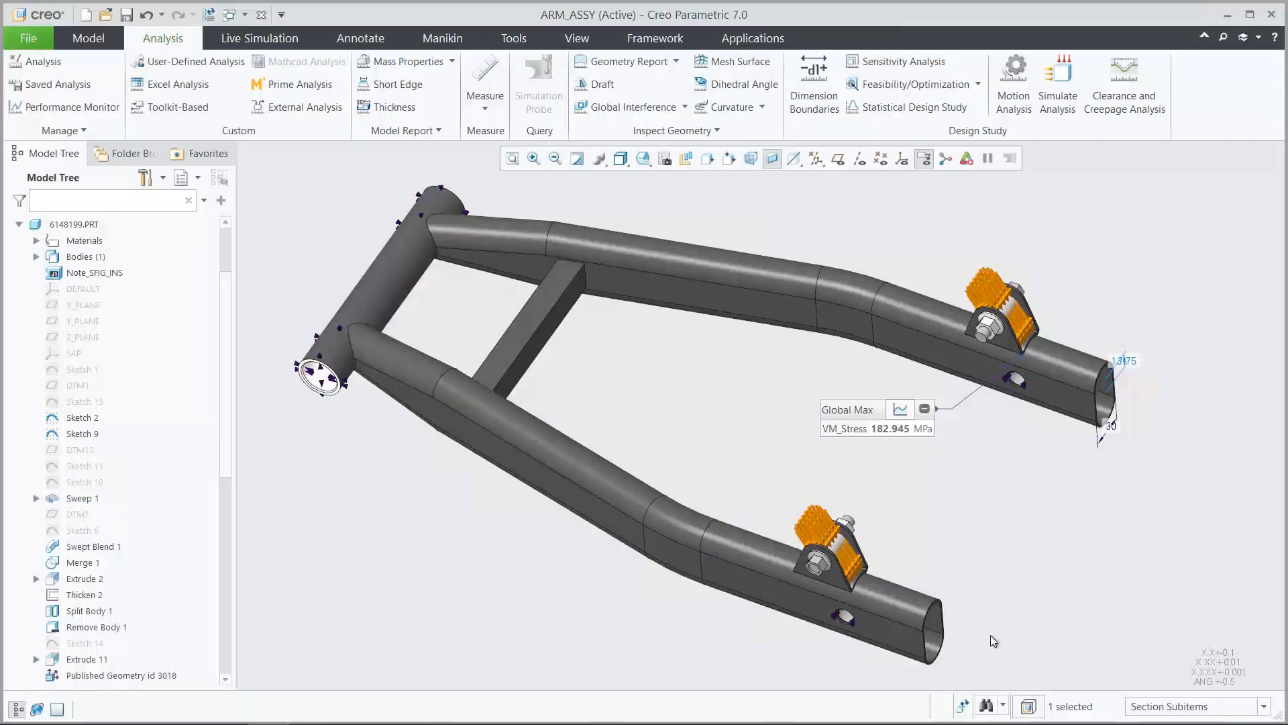
left_click(964, 705)
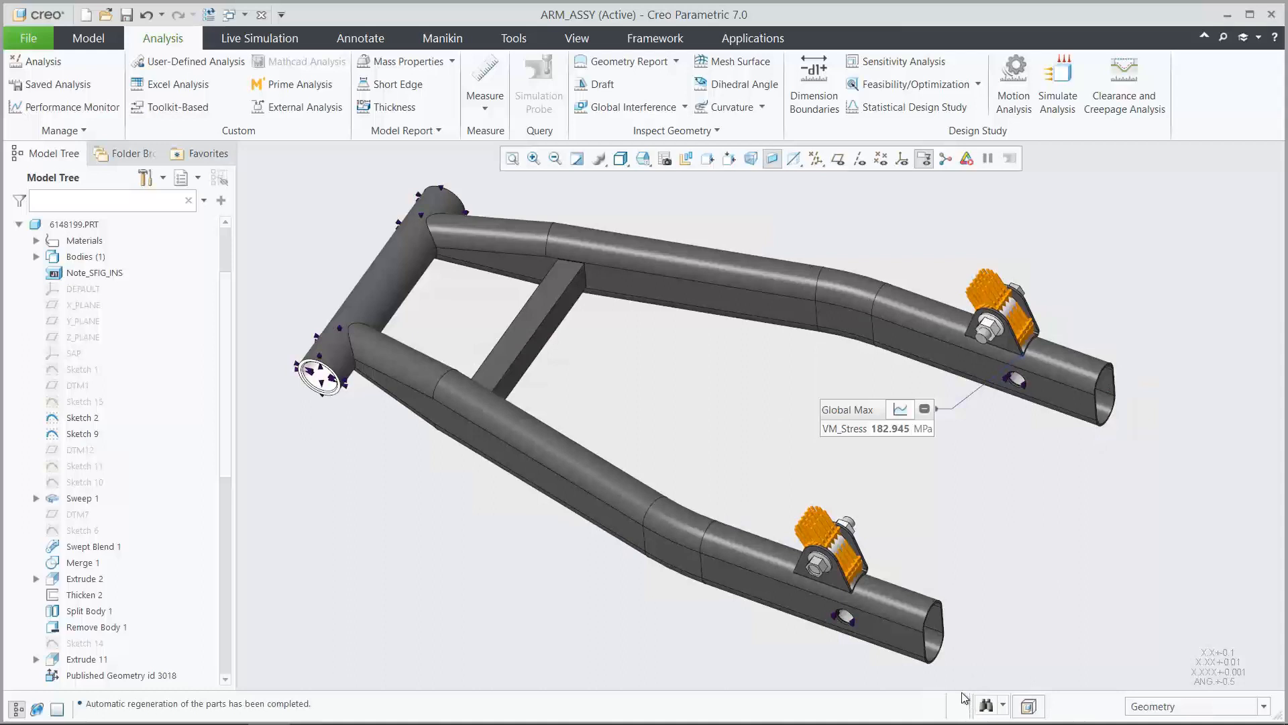
Rerun the live simulation and compare the maximum von Mises stress with the earlier runs in the probe's history chart
left_click(260, 38)
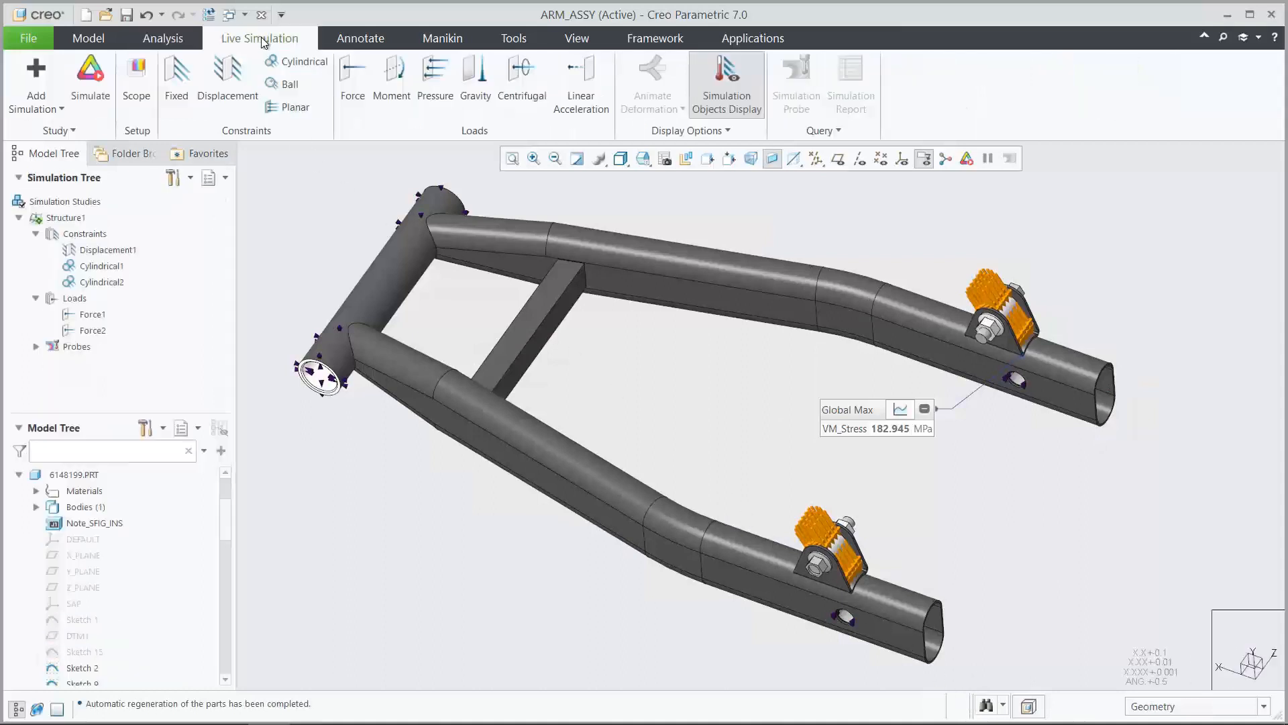
left_click(98, 87)
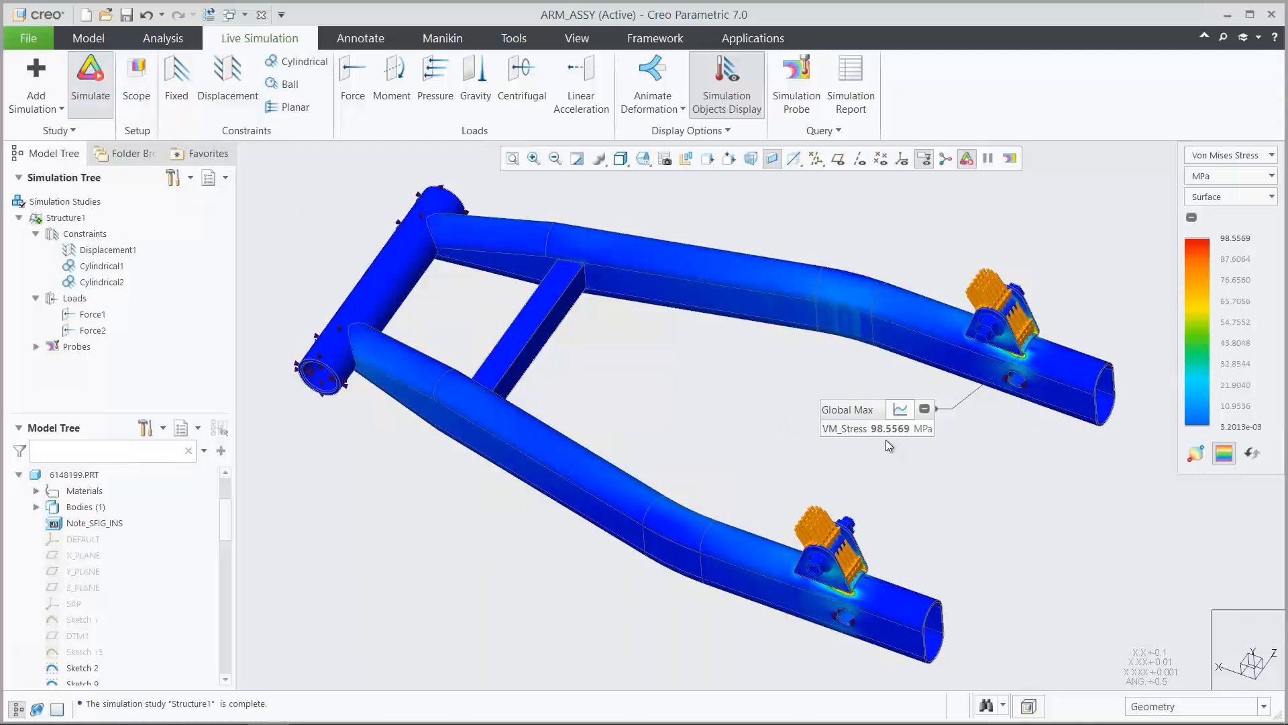
left_click(901, 409)
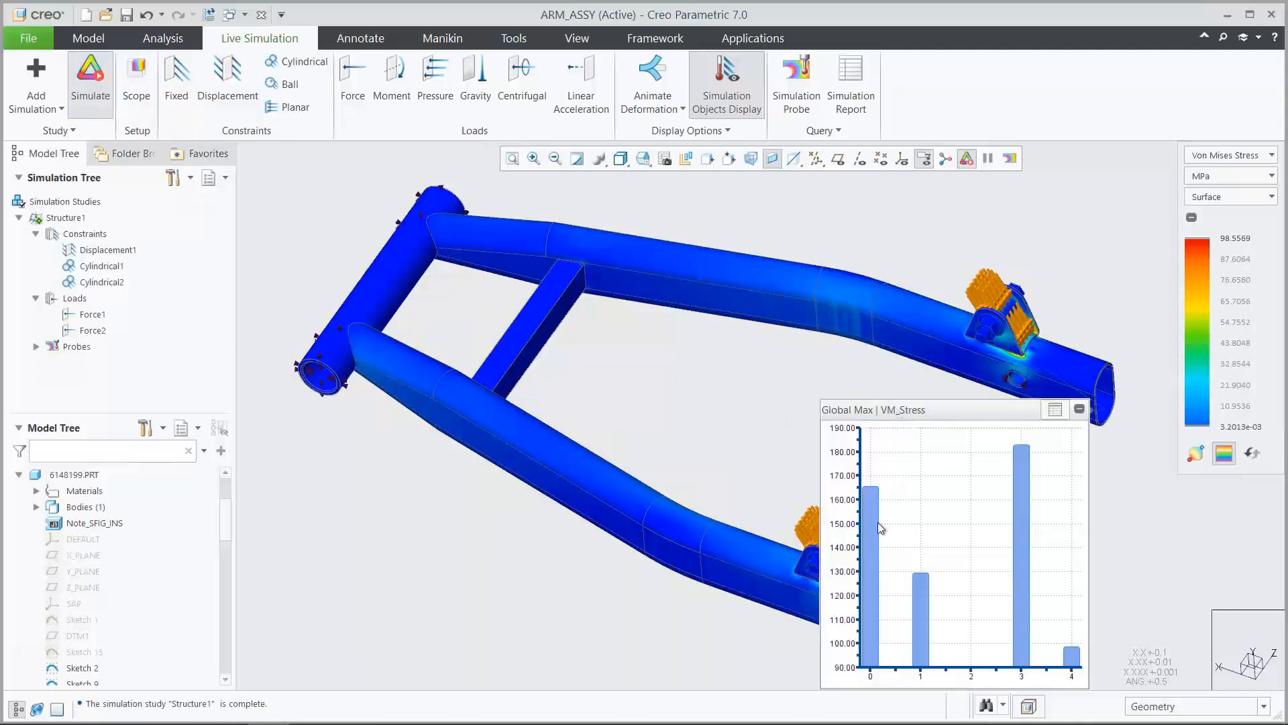
mouse_move(1076, 658)
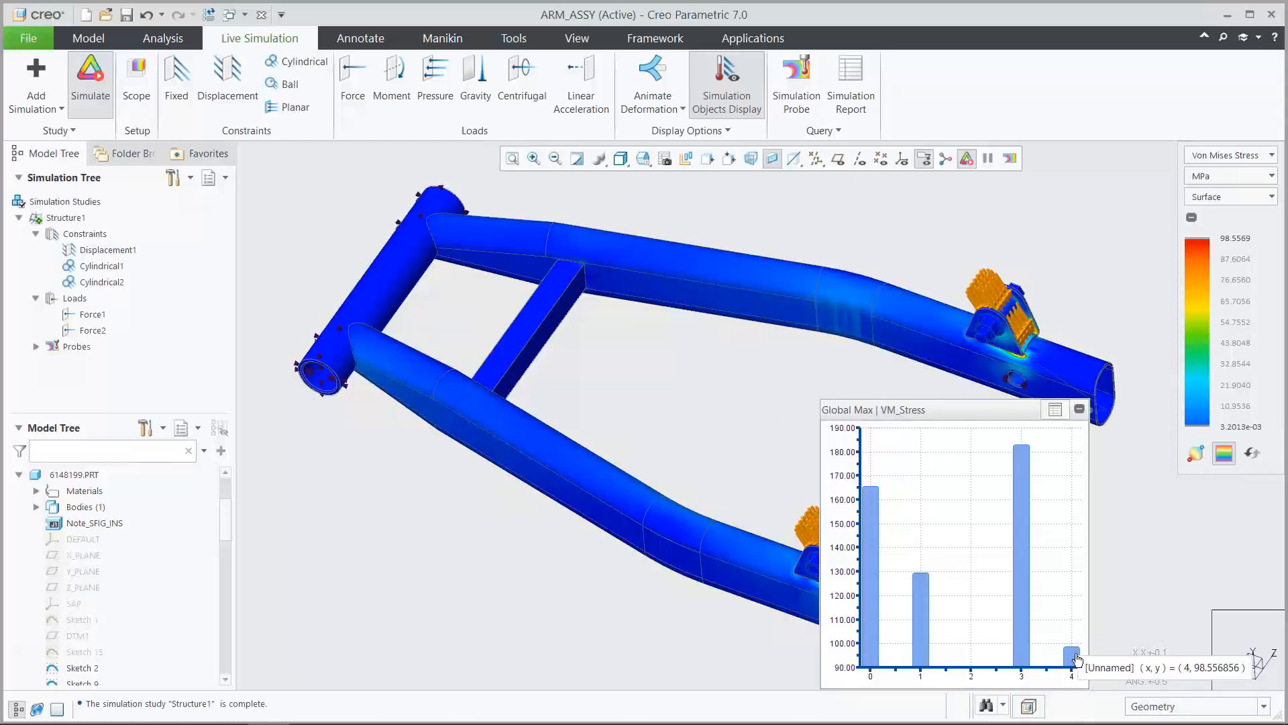
left_click(1054, 409)
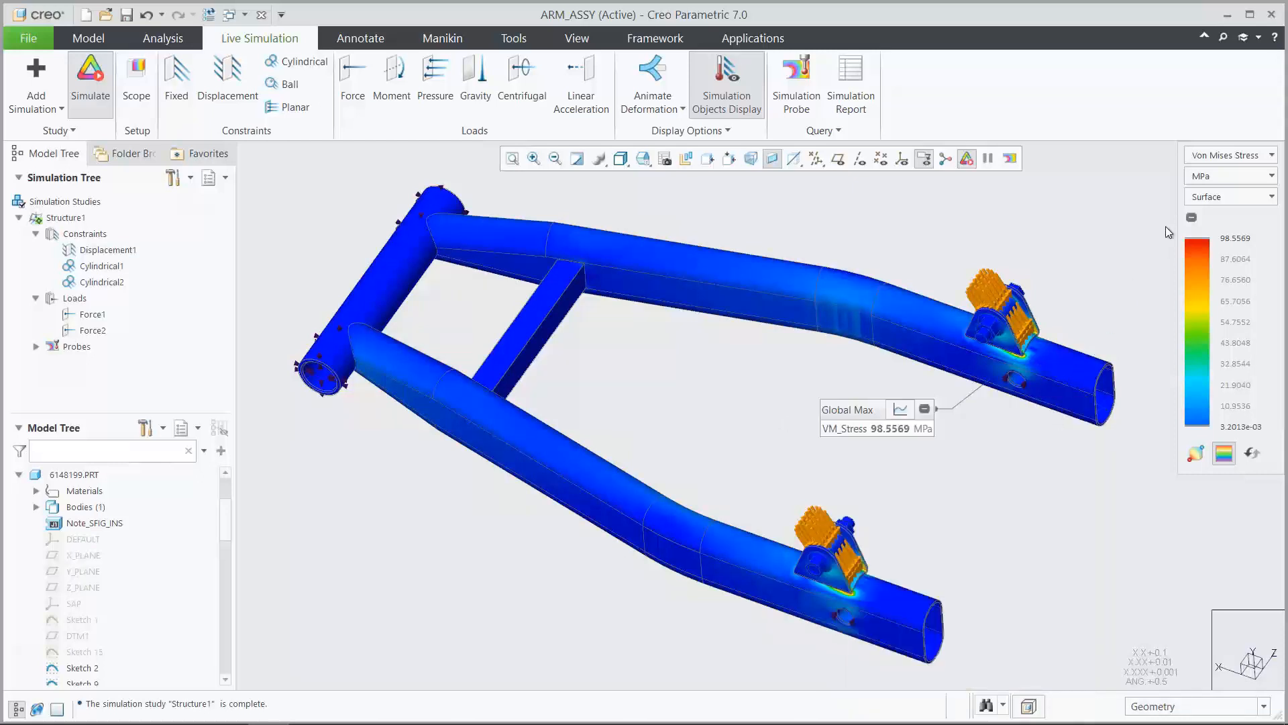
Show the simulation results as Deformation and switch the live simulation off after viewing them
left_click(1214, 154)
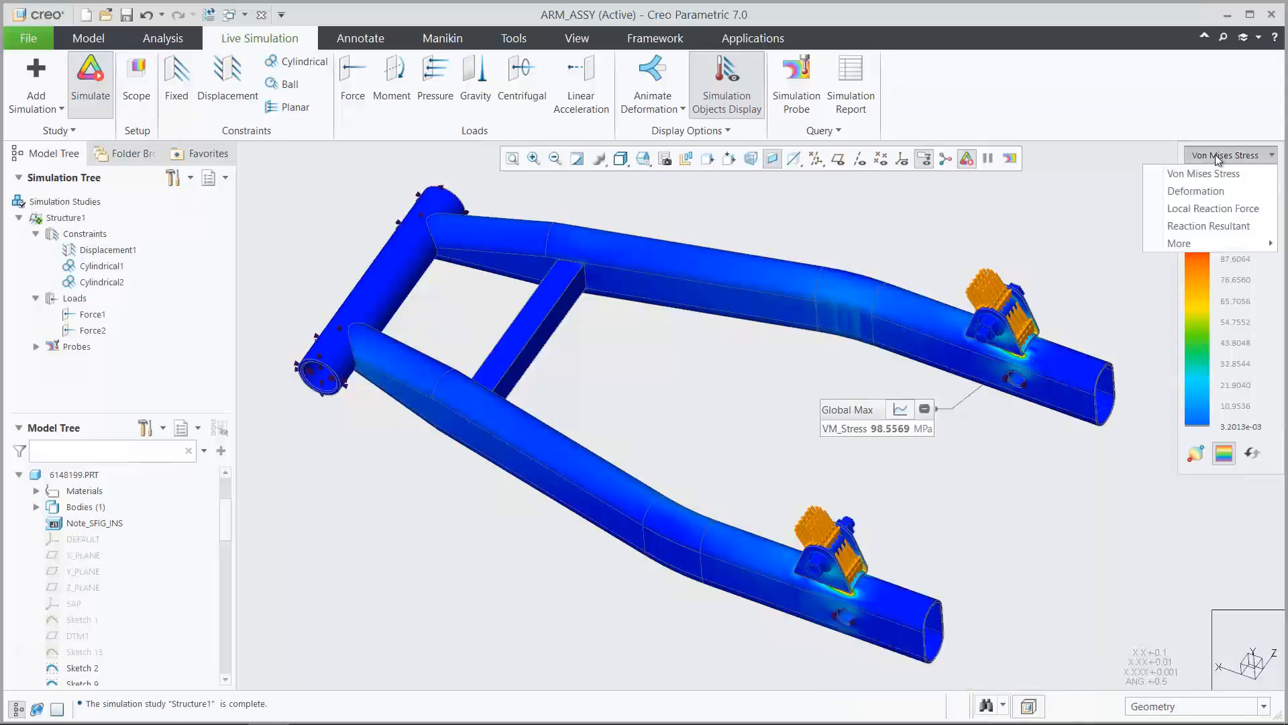
left_click(1214, 192)
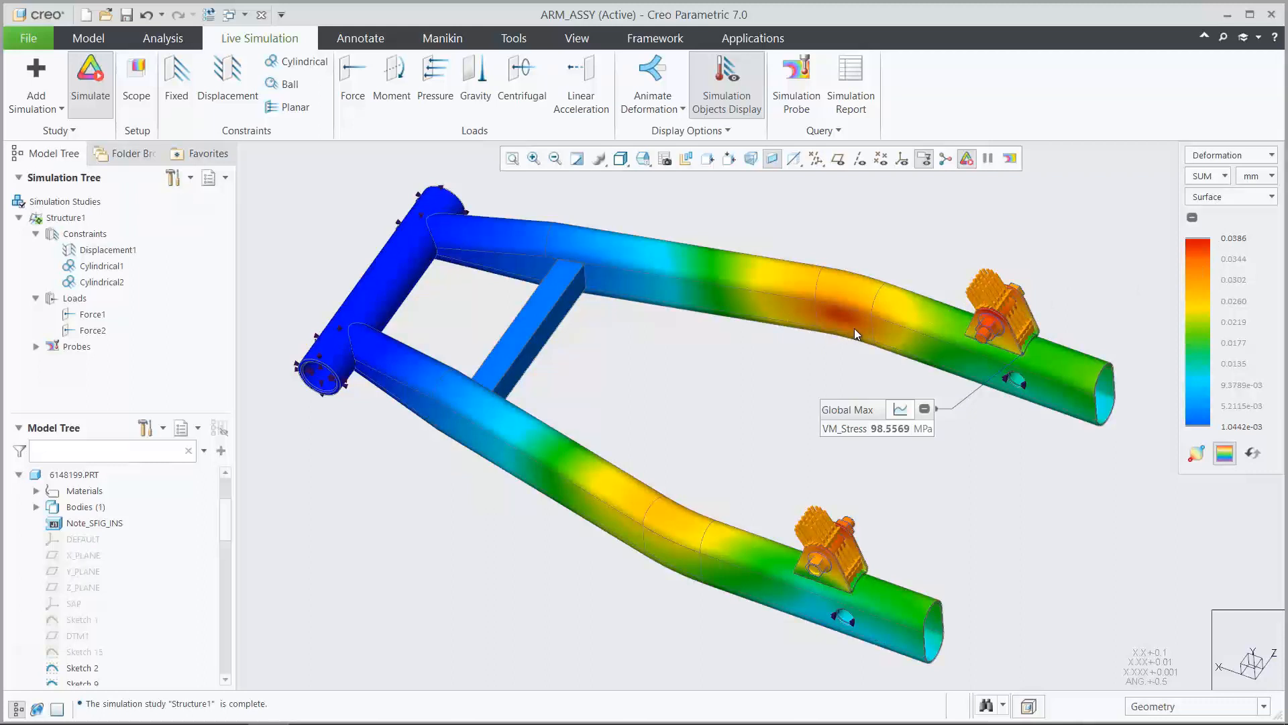
left_click(95, 94)
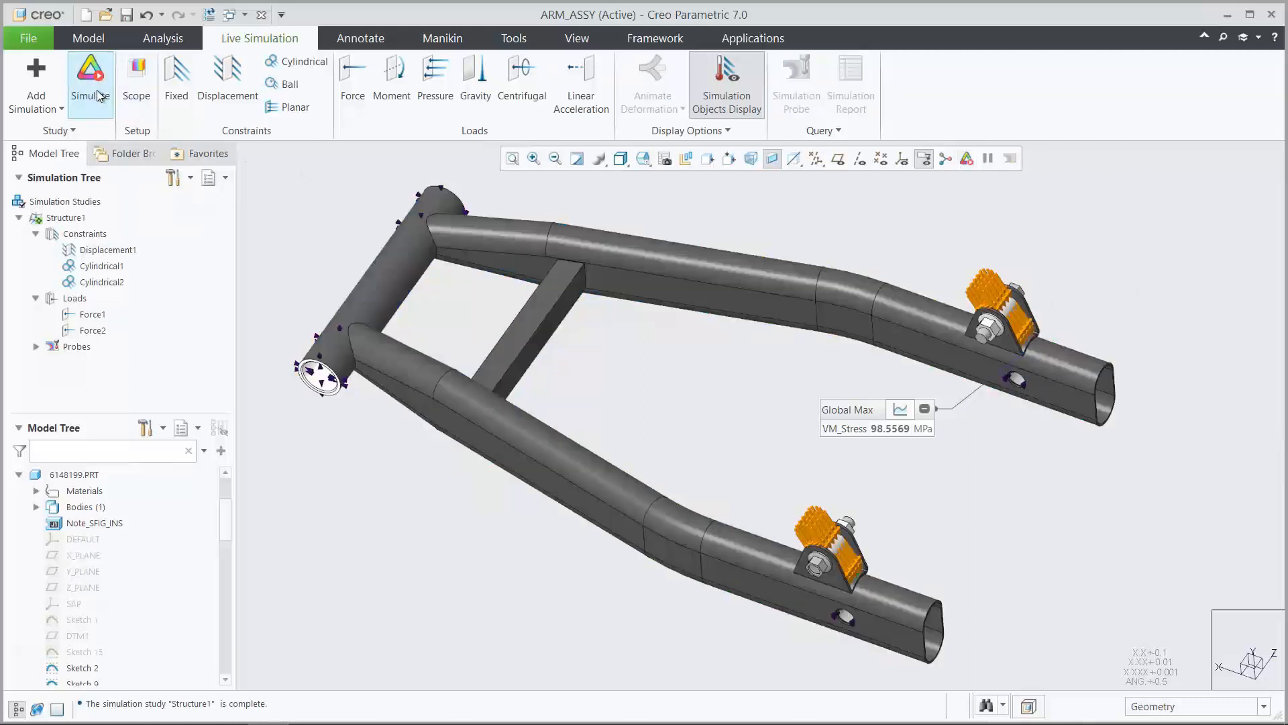
Open the arm assembly in Ansys Simulation, examine the constraints and loads of Structure1, and leave the environment
left_click(740, 39)
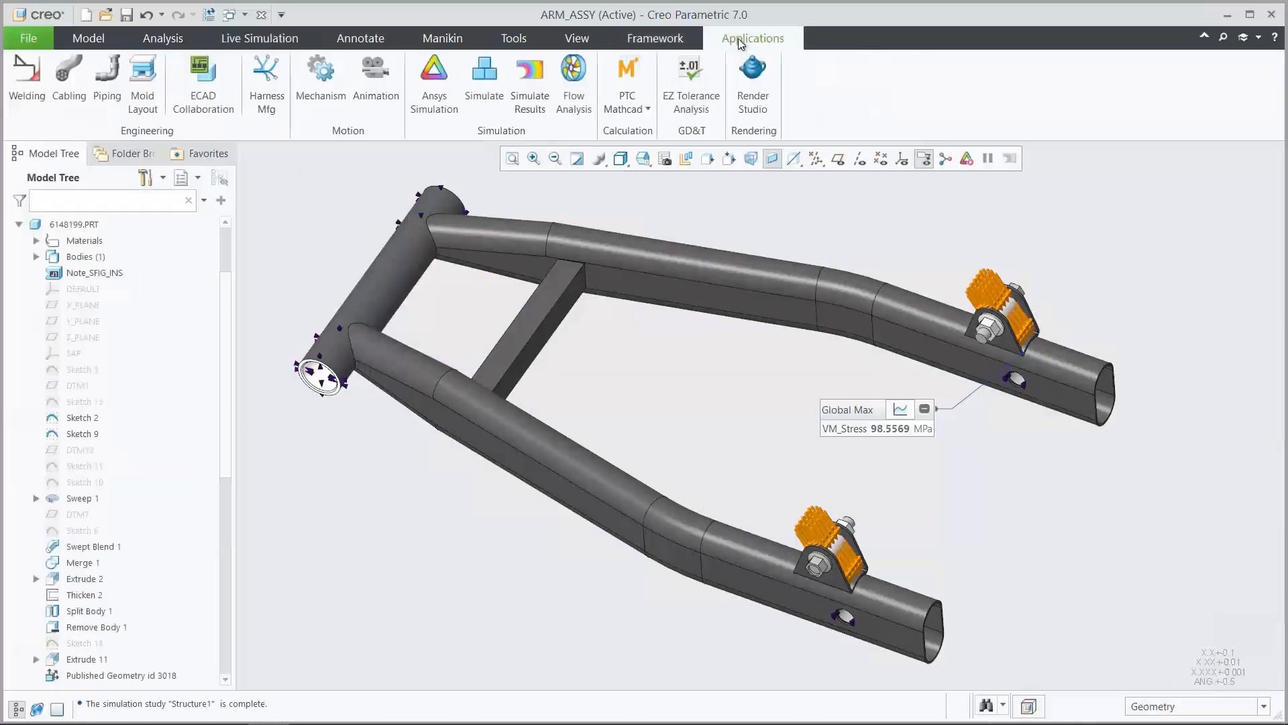
left_click(435, 79)
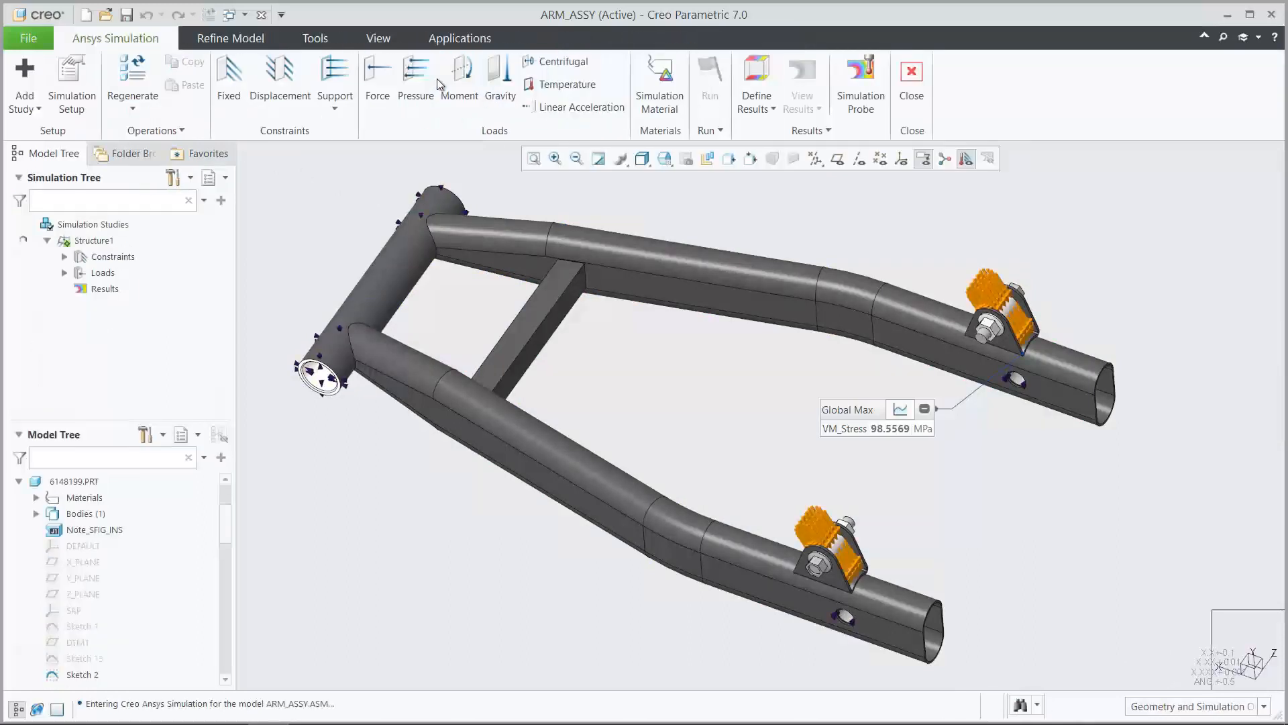
left_click(65, 257)
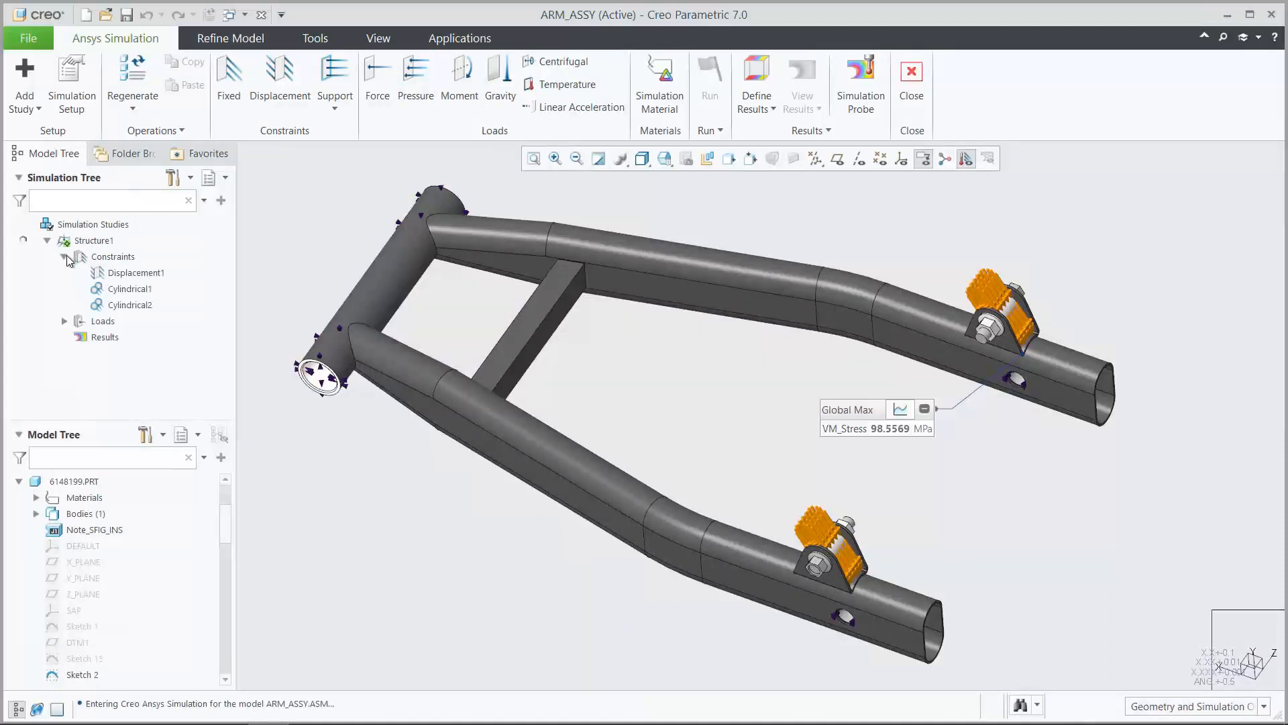
left_click(64, 321)
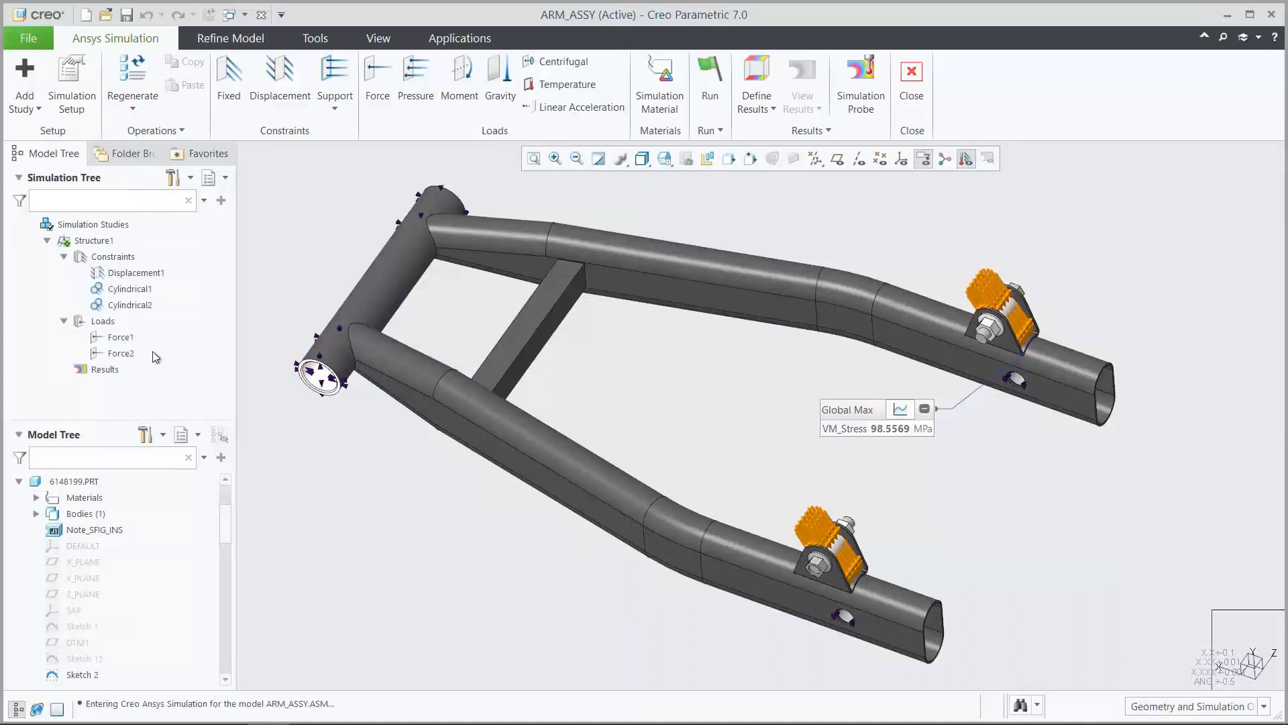
left_click(912, 84)
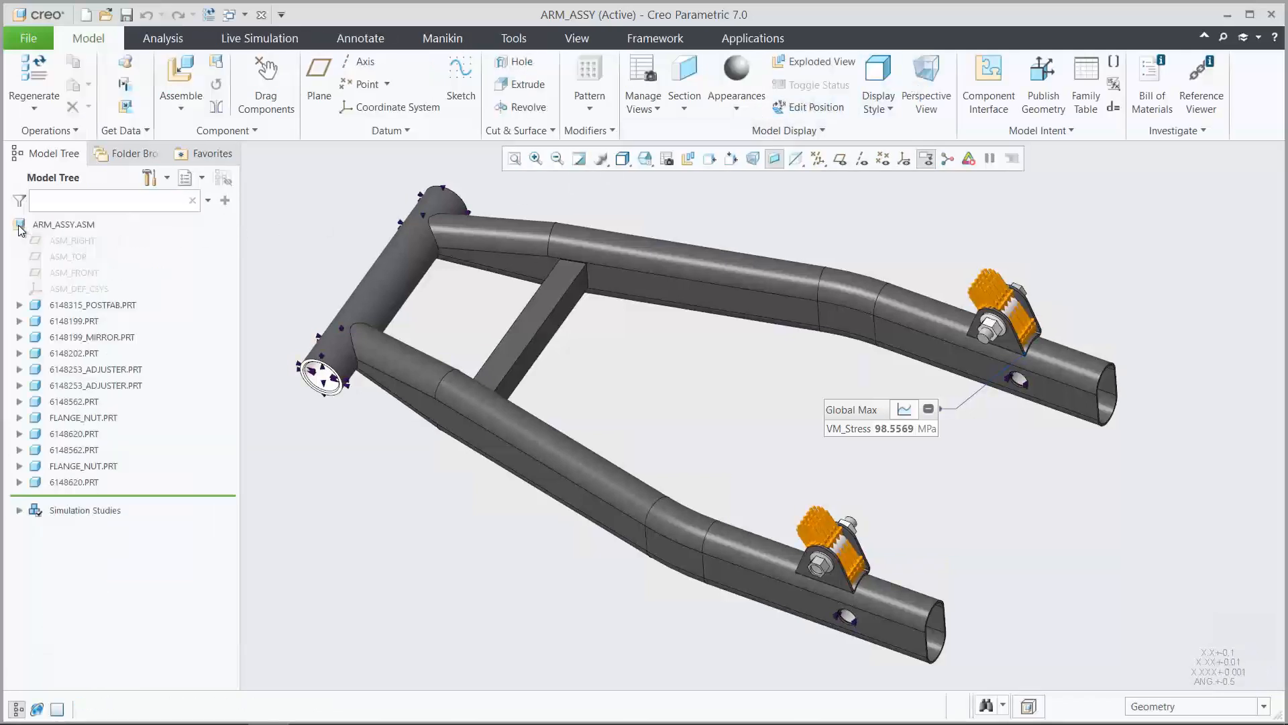
Close the arm assembly window and return to the motorcycle assembly in a saved view showing the whole bike
left_click(261, 14)
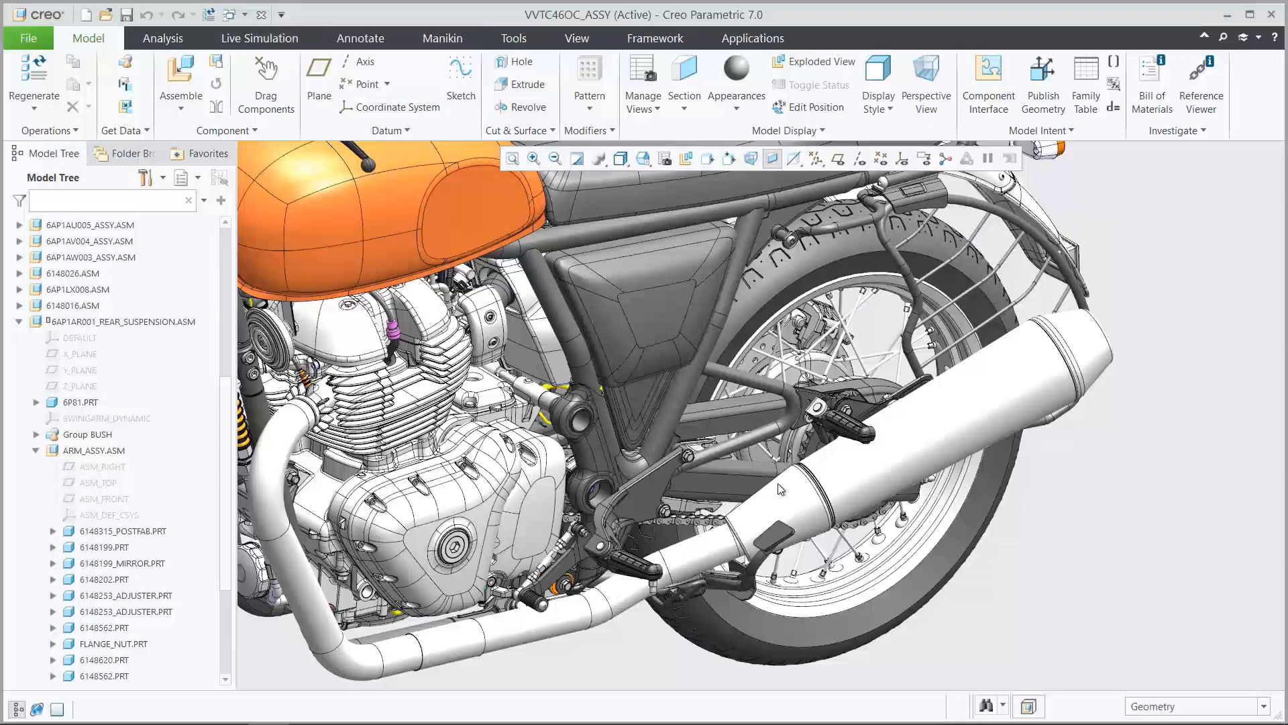
left_click(644, 159)
left_click(663, 238)
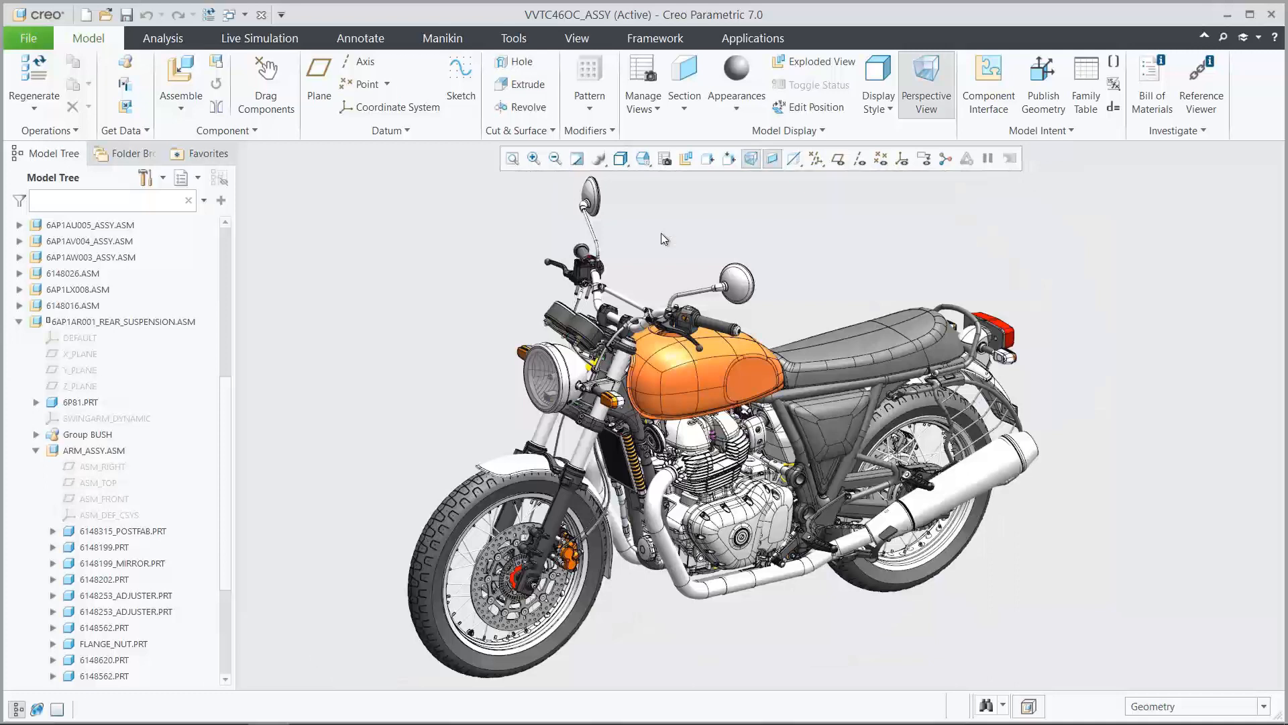